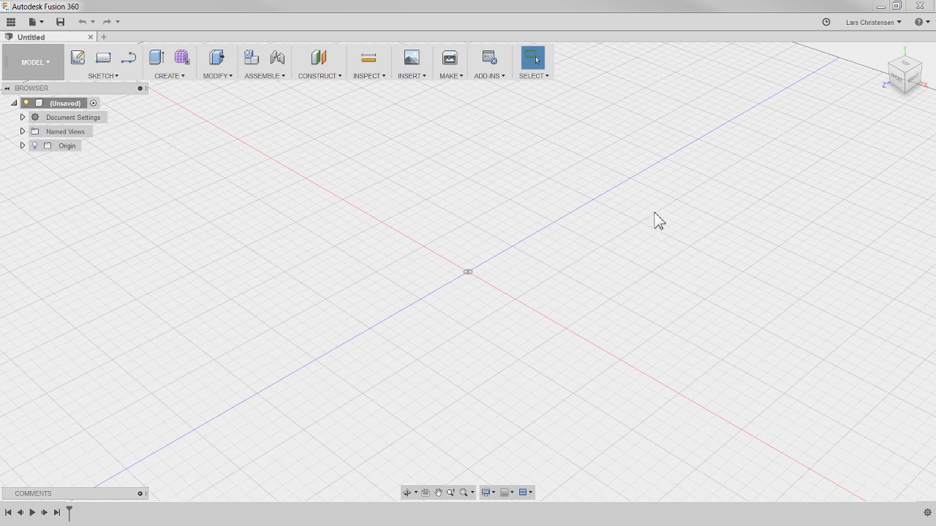
# - Set the camera projection to Perspective with Ortho Faces
pyautogui.rightClick(907, 68)
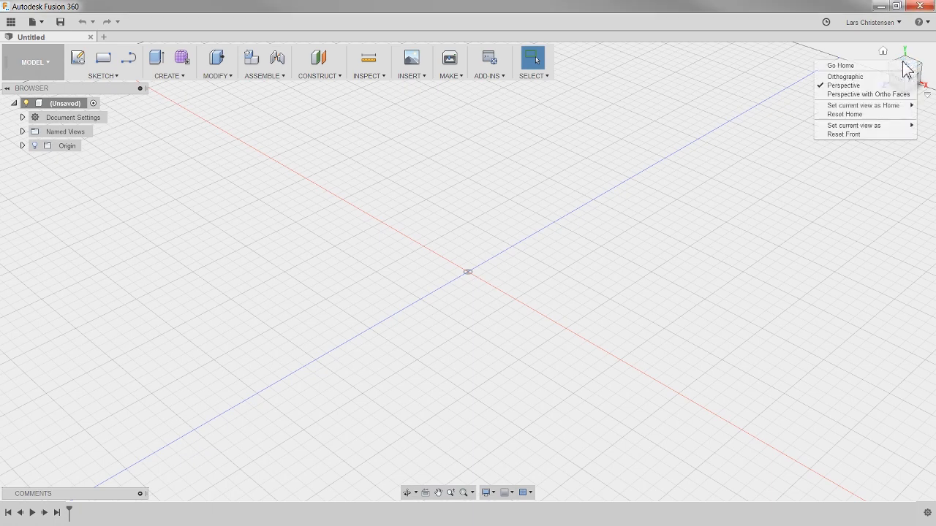
pyautogui.click(877, 96)
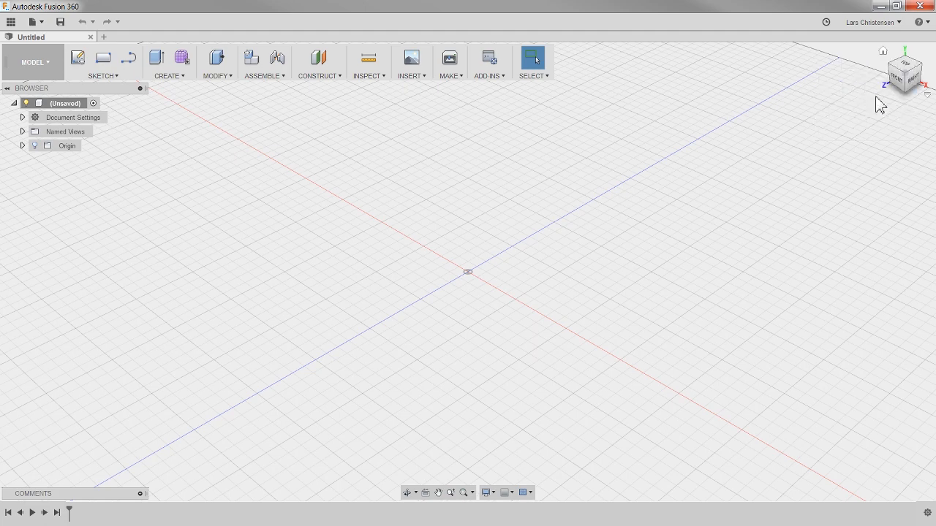
pyautogui.rightClick(909, 67)
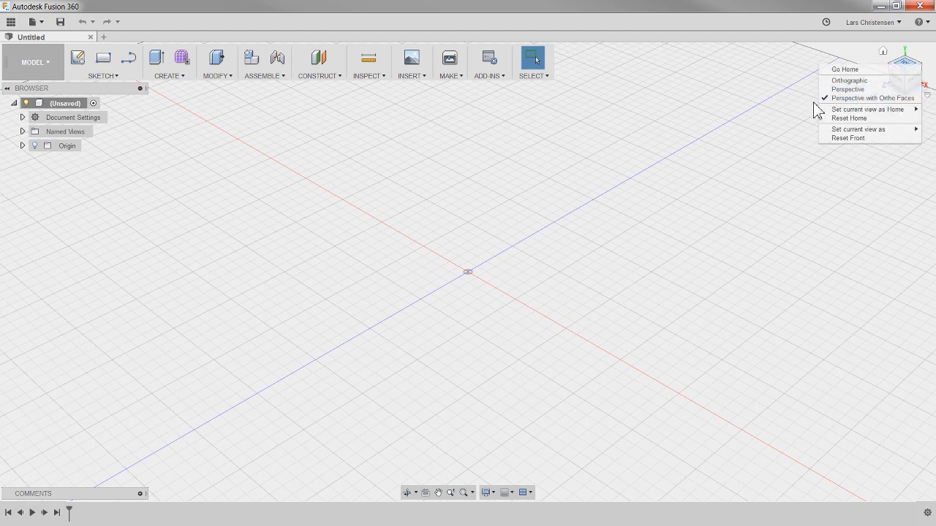
pyautogui.click(757, 147)
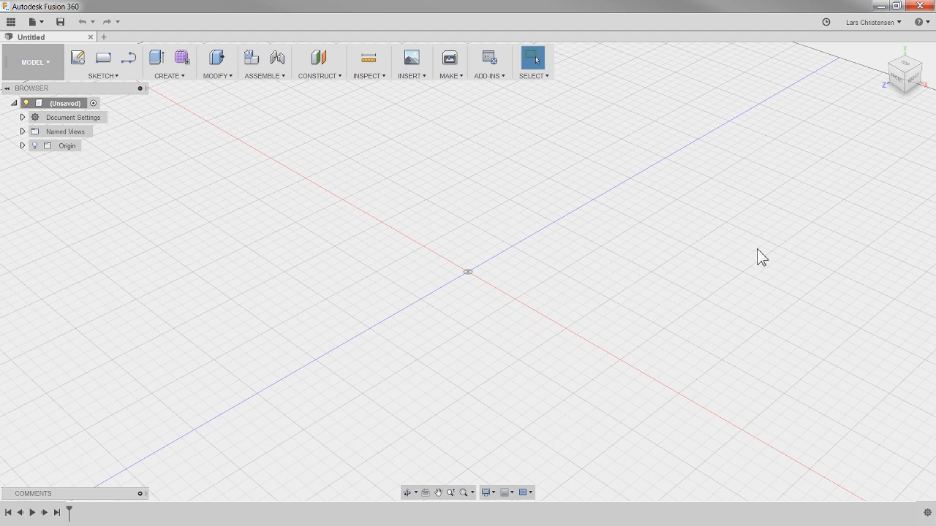
# - Turn off the layout grid in the modeling view
pyautogui.click(514, 493)
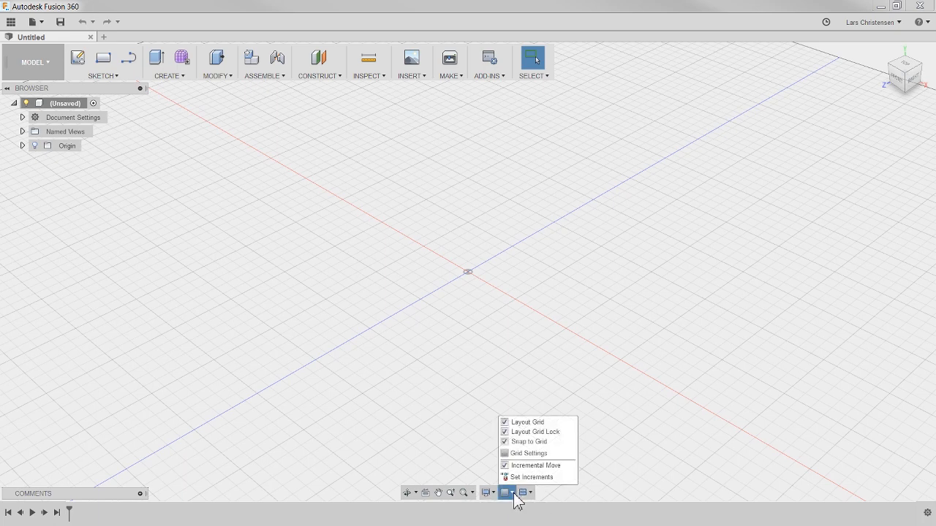
pyautogui.click(504, 424)
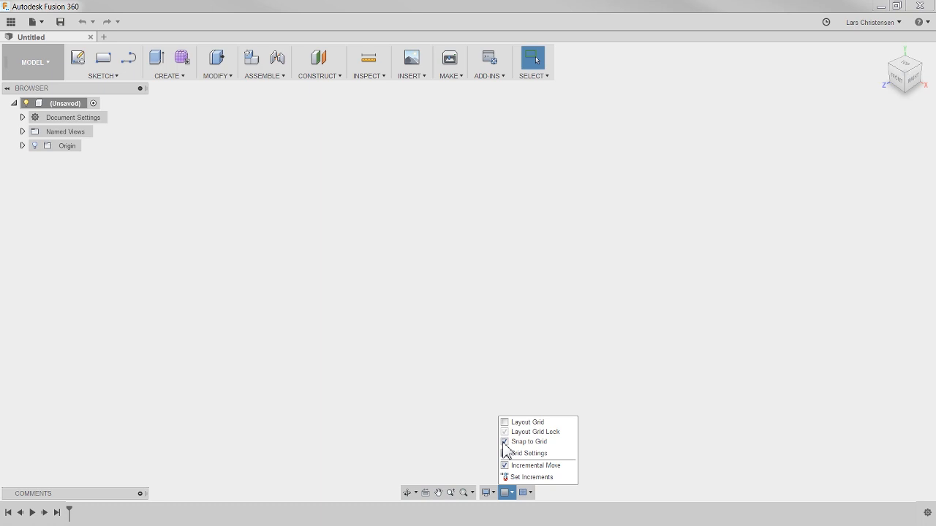
pyautogui.click(487, 449)
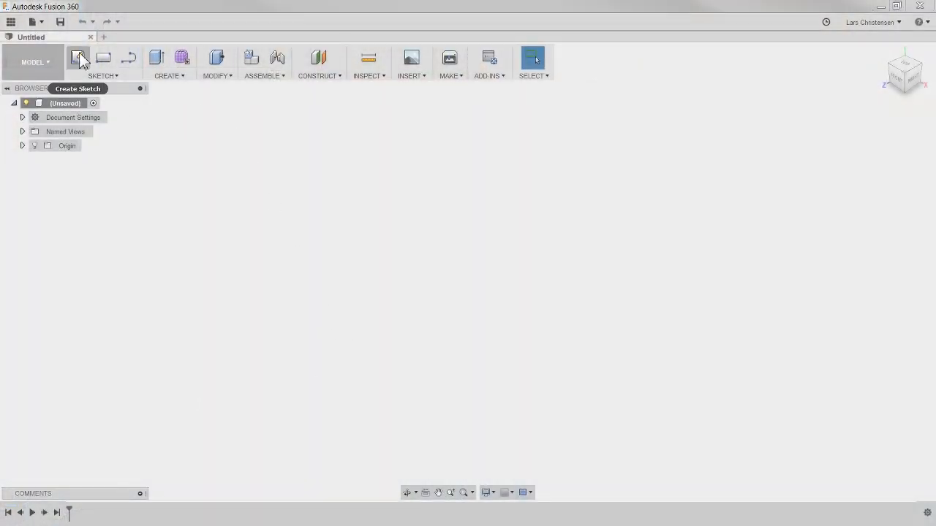
# - Start a sketch on the horizontal XZ origin plane and draw a 48 mm diameter circle centered on the origin
pyautogui.click(78, 59)
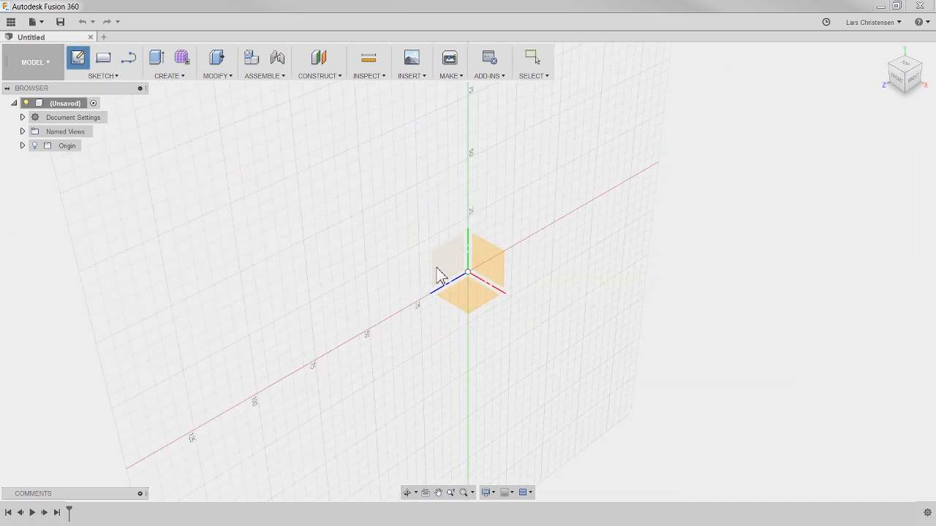
pyautogui.click(463, 304)
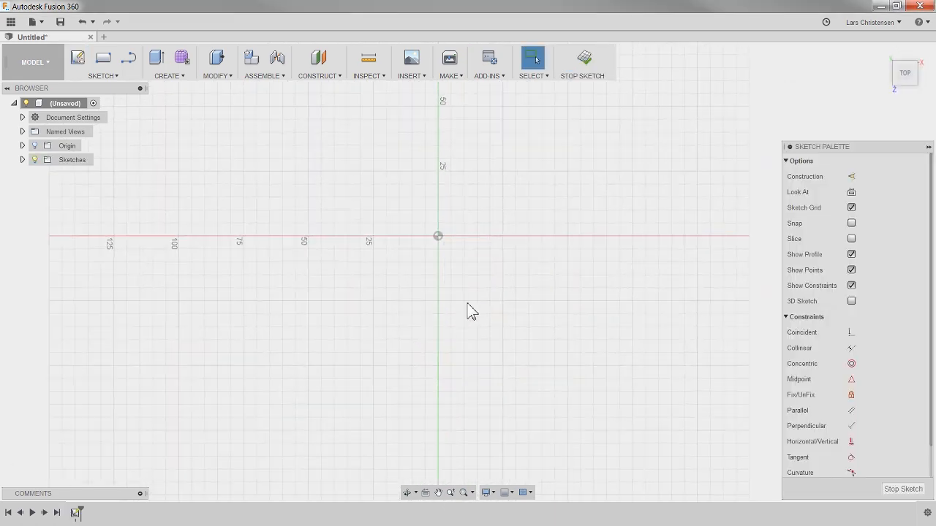
pyautogui.press('c')
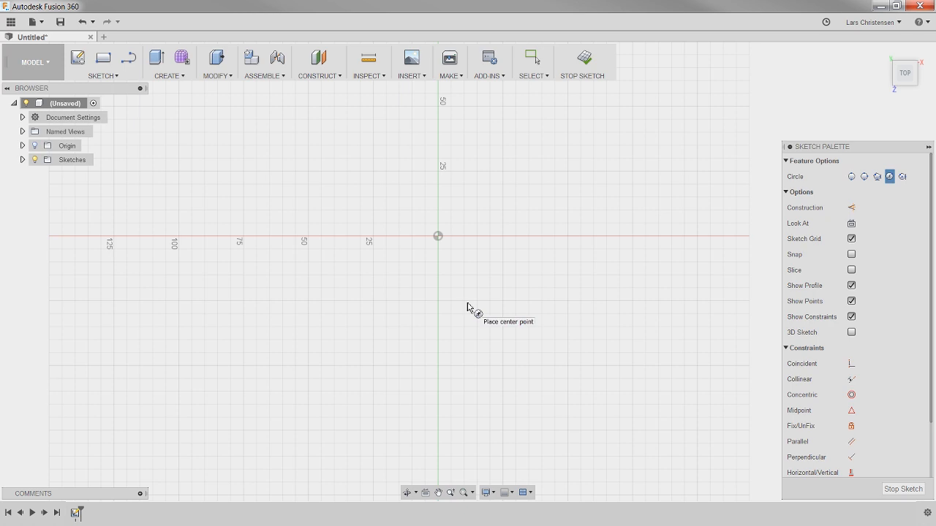
pyautogui.click(438, 236)
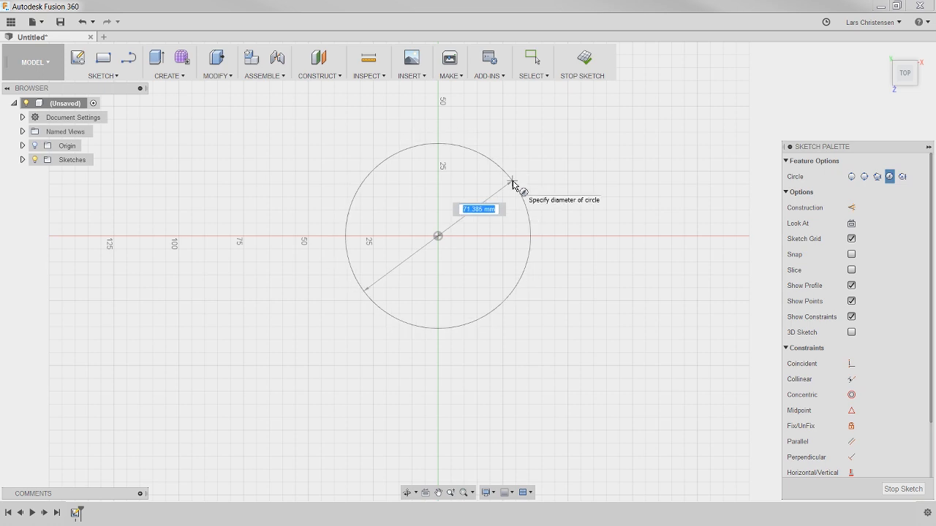
pyautogui.write('48')
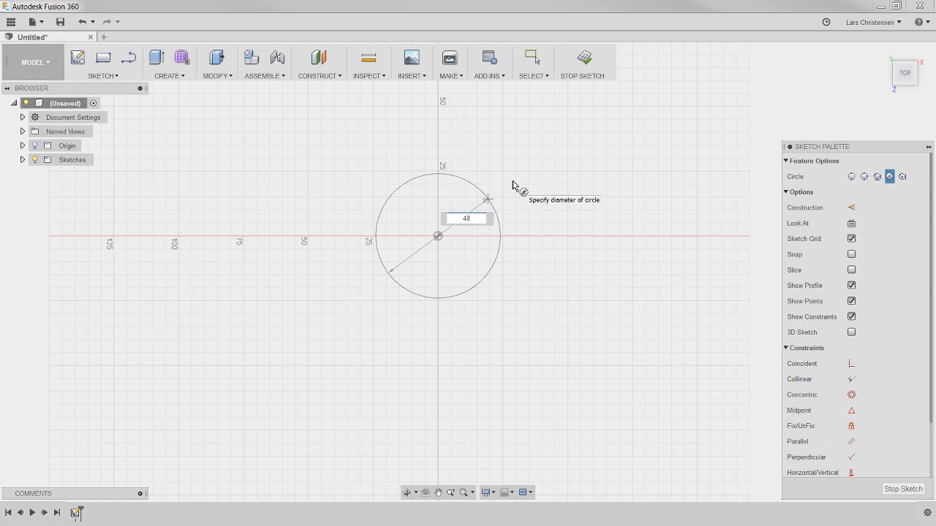
pyautogui.press('Tab')
pyautogui.press('Return')
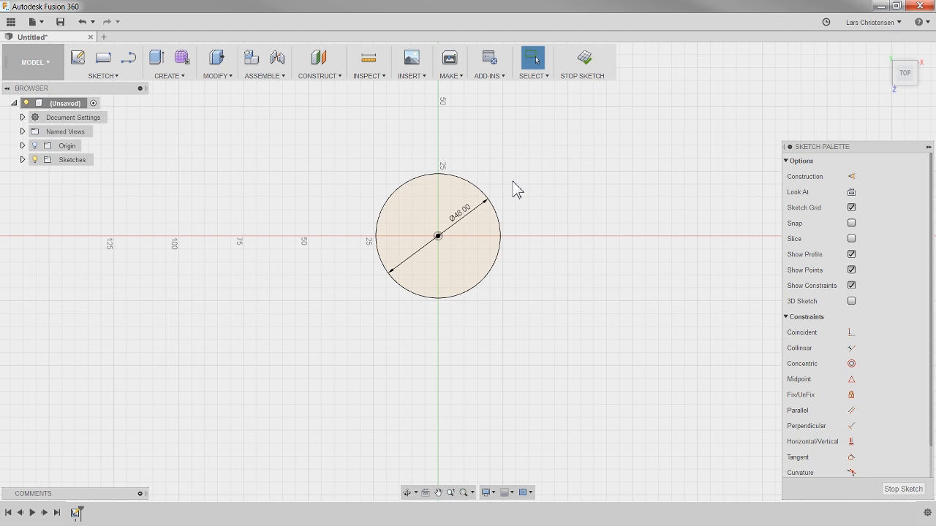
# - Switch the sketch's camera projection from Orthographic to Perspective with Ortho Faces
pyautogui.moveTo(905, 76)
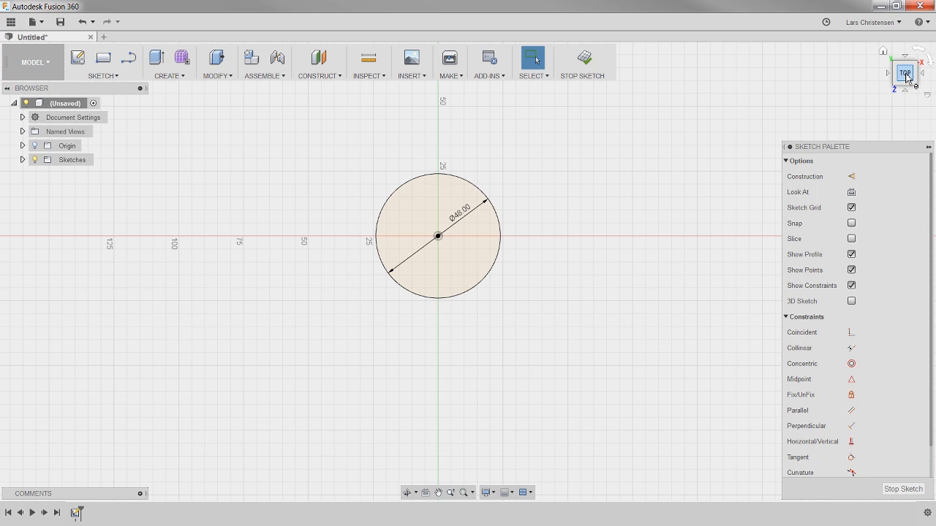
pyautogui.rightClick(906, 77)
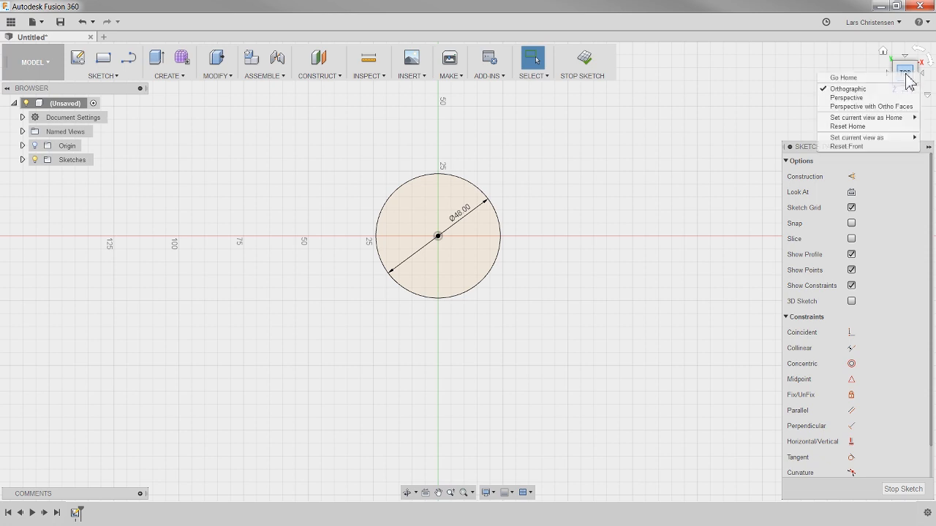
pyautogui.click(845, 107)
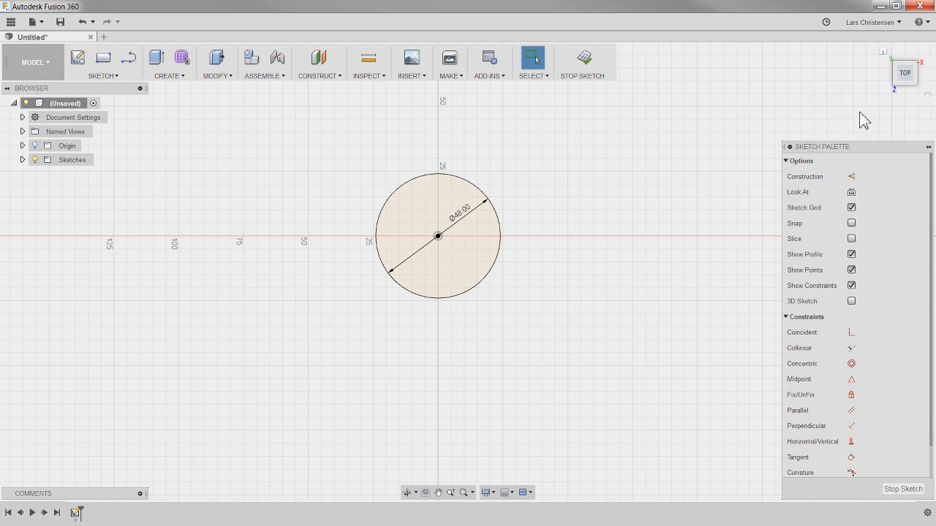
pyautogui.rightClick(905, 76)
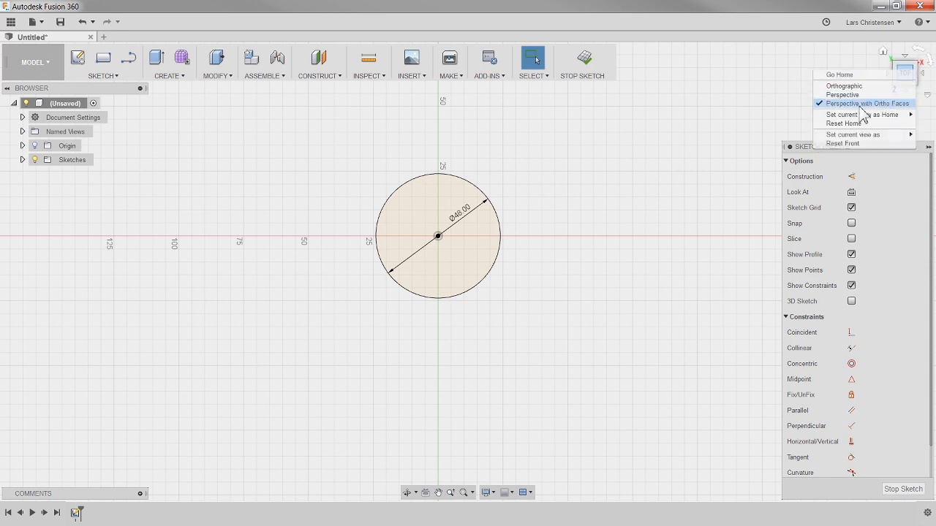
pyautogui.click(41, 27)
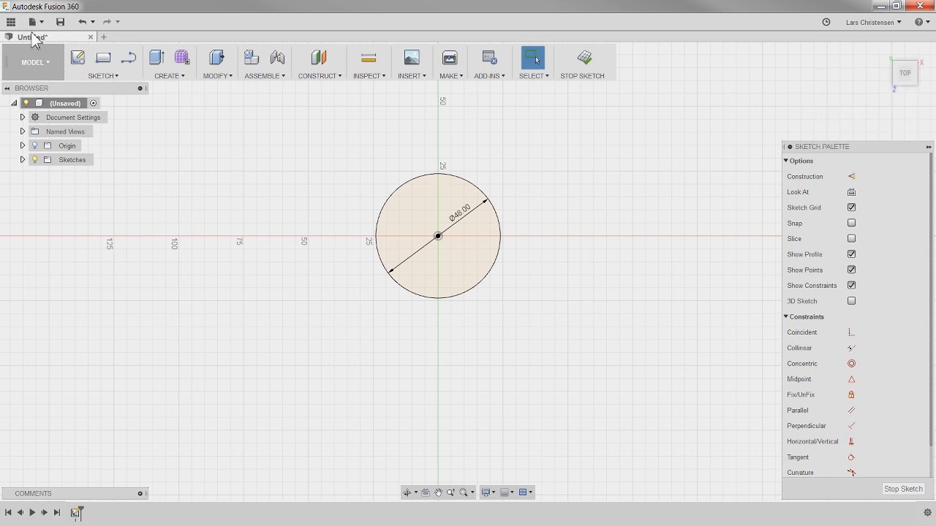
pyautogui.click(33, 23)
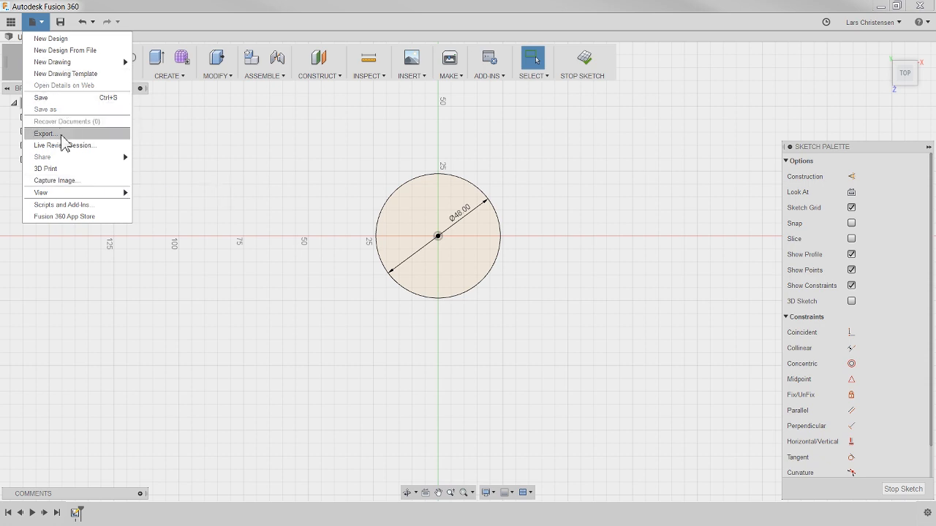
pyautogui.click(273, 146)
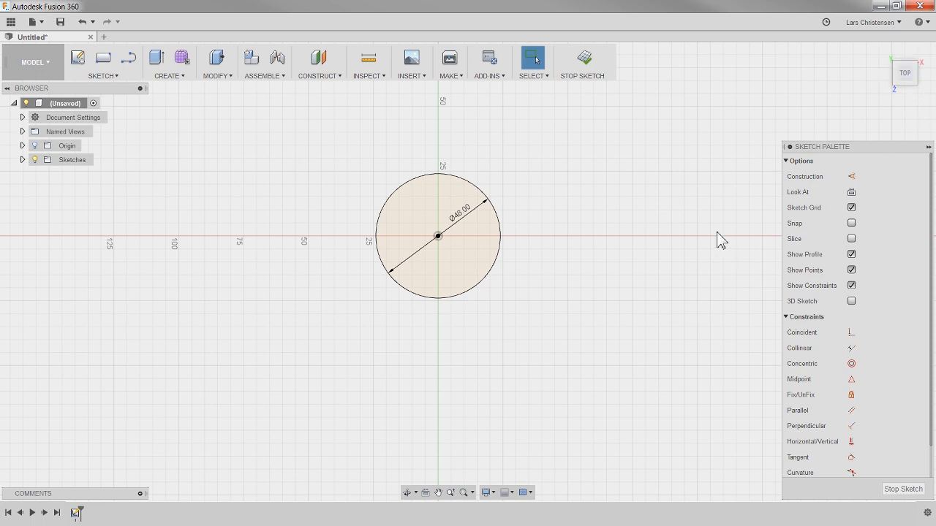
pyautogui.click(858, 29)
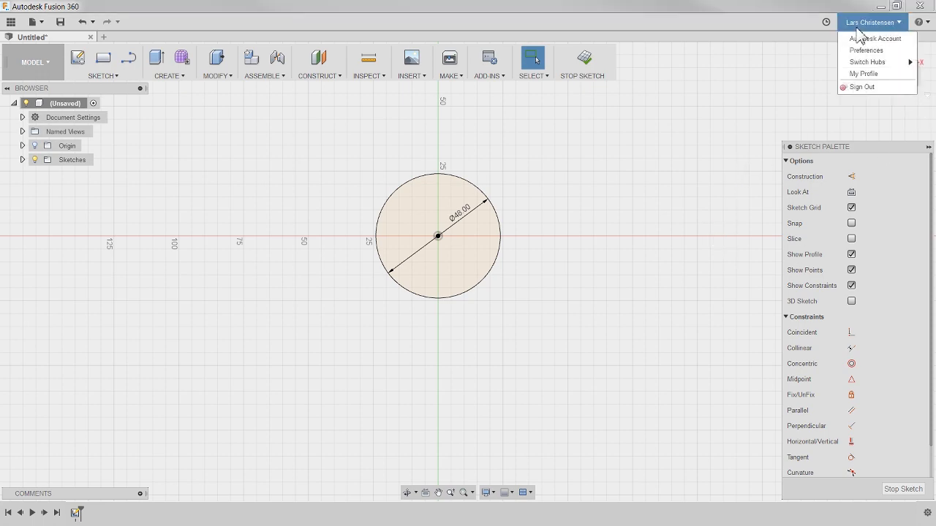
pyautogui.click(874, 55)
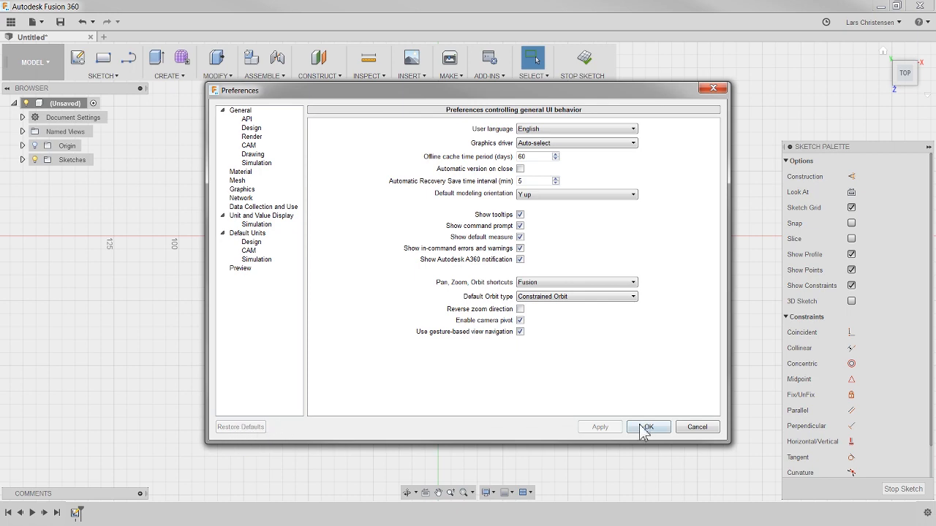
pyautogui.click(694, 430)
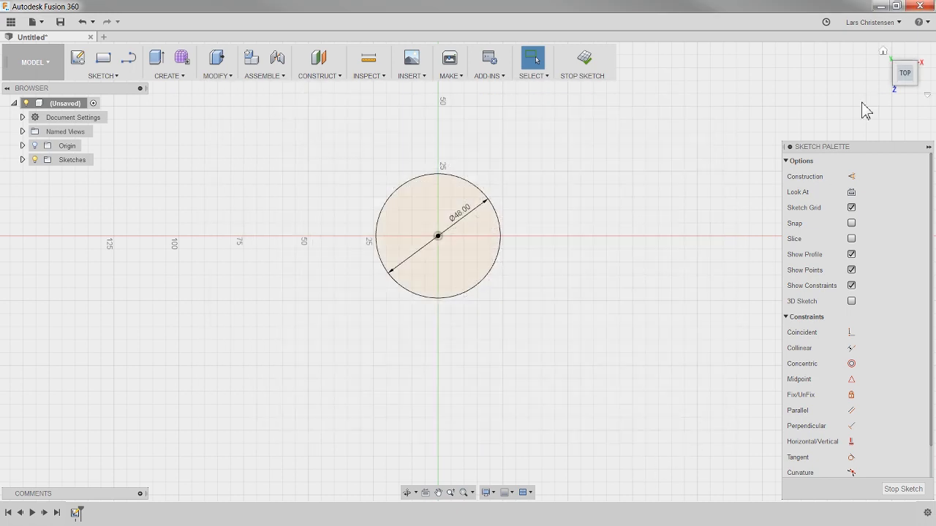
pyautogui.rightClick(903, 89)
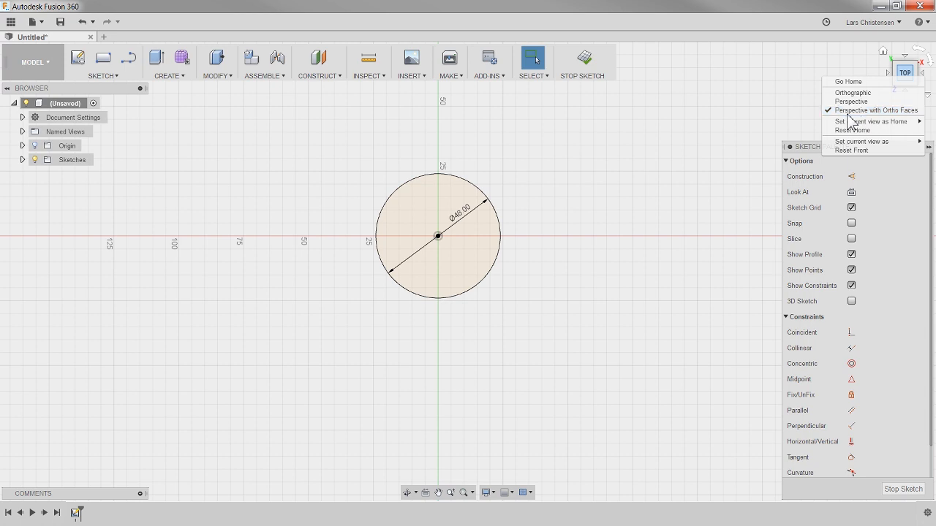
pyautogui.click(709, 168)
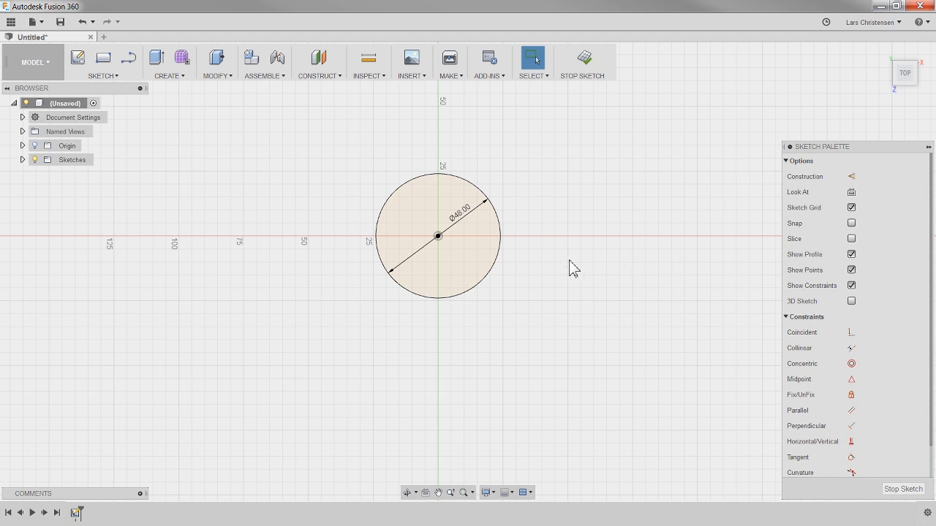
# - Extrude the circle profile 30 mm upward as a new body
pyautogui.press('q')
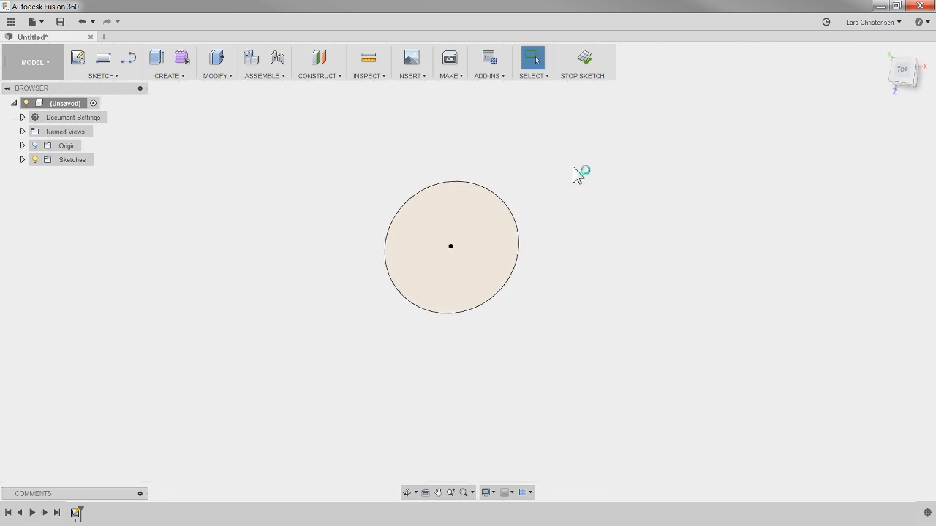
pyautogui.click(497, 271)
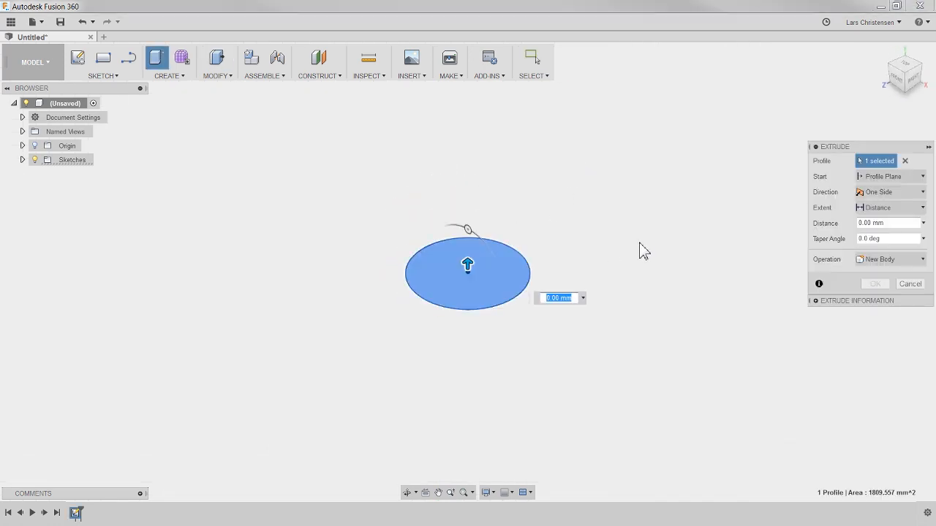
pyautogui.moveTo(468, 263); pyautogui.dragTo(466, 225)
pyautogui.write('30')
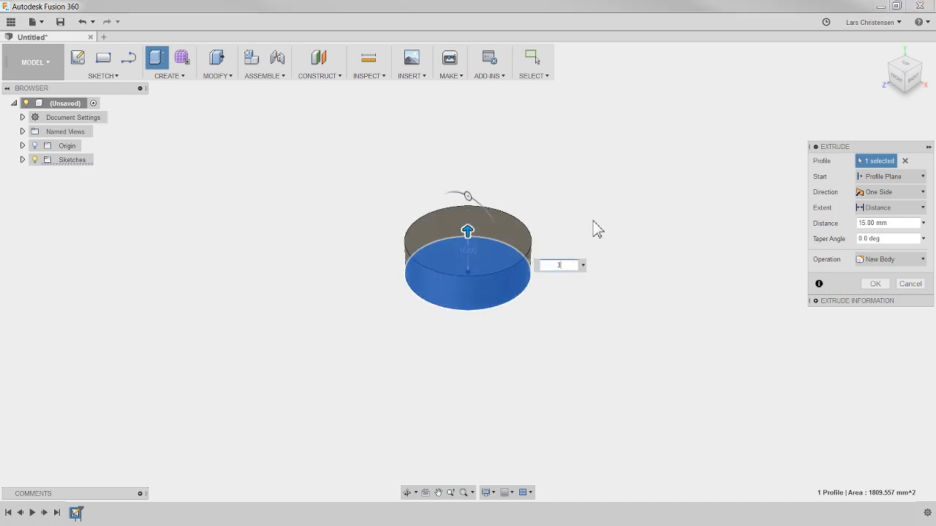
pyautogui.press('Return')
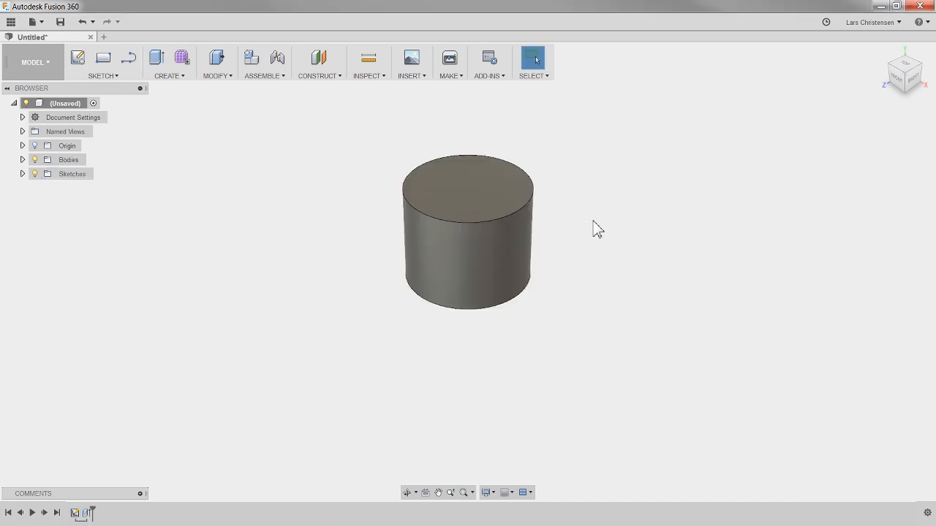
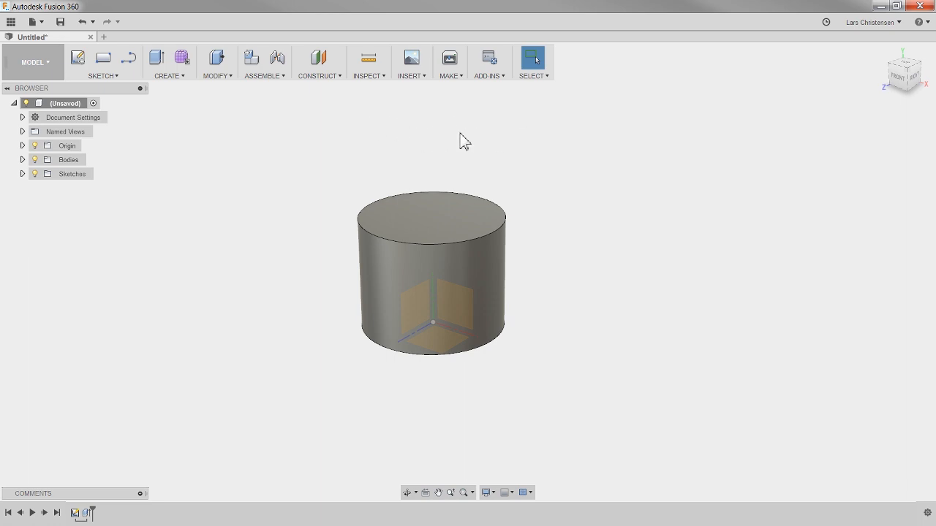
# - Create an offset construction plane 78 mm above the XZ origin plane
pyautogui.click(318, 62)
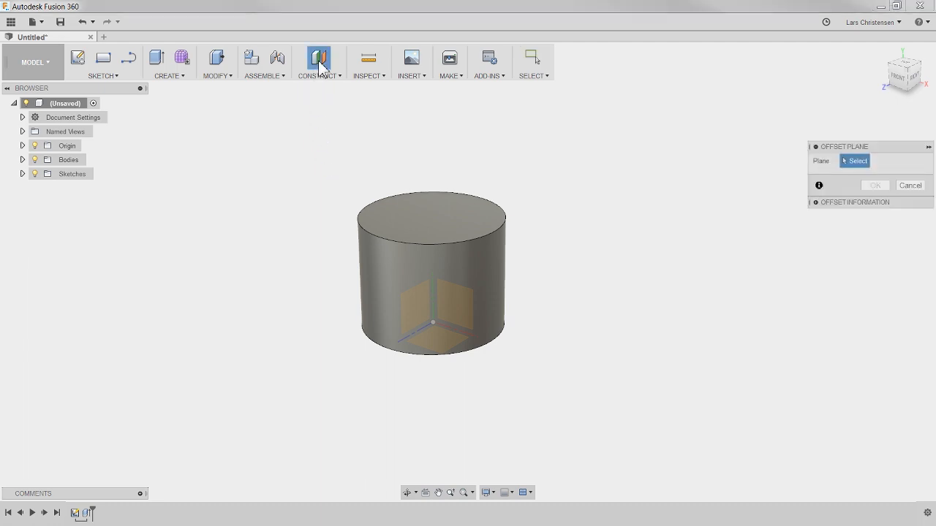
pyautogui.click(446, 350)
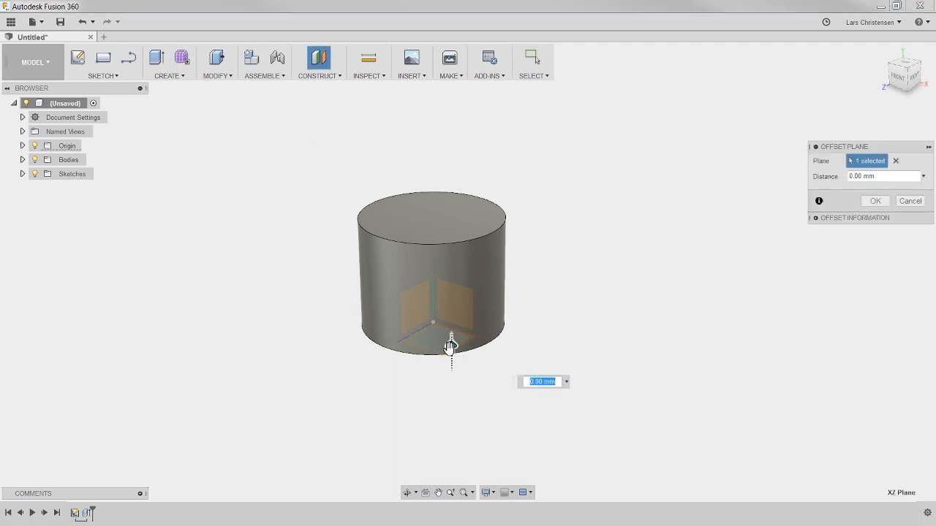
pyautogui.moveTo(450, 345); pyautogui.dragTo(462, 198)
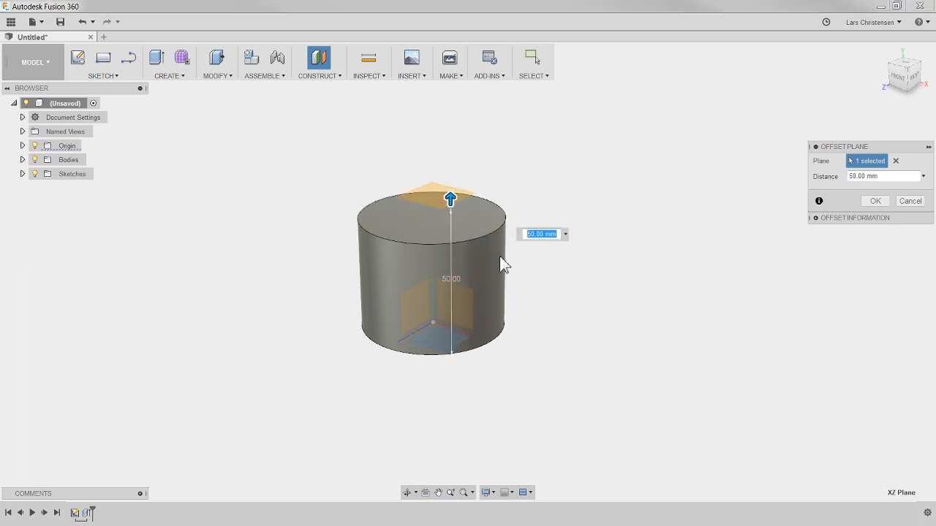
pyautogui.write('78')
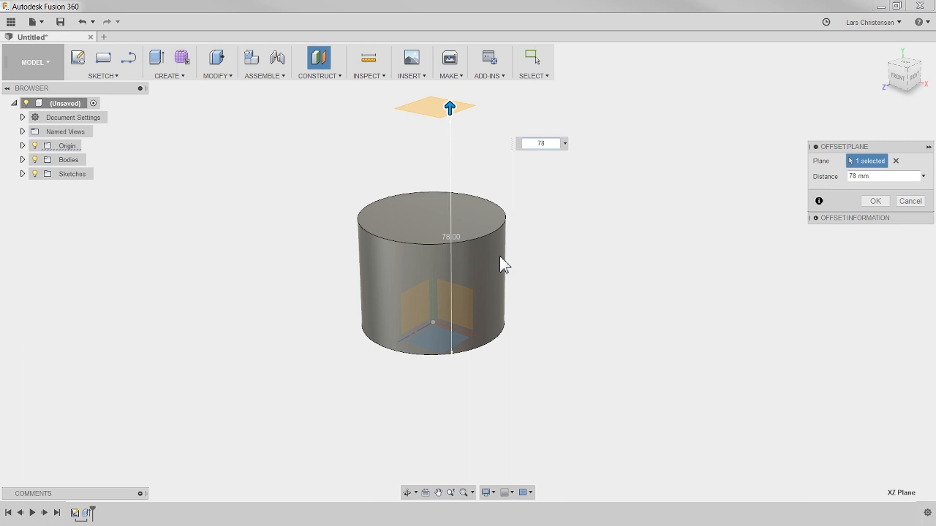
pyautogui.press('Return')
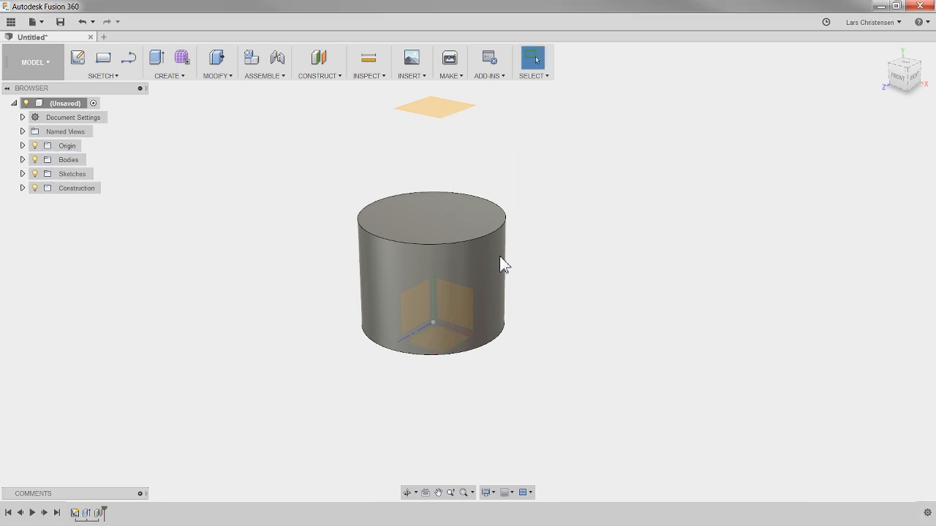
# - Open a second design and create an empty, activated component in it
pyautogui.keyDown('shift'); pyautogui.moveTo(451, 385); pyautogui.dragTo(420, 385, button='middle'); pyautogui.keyUp('shift')
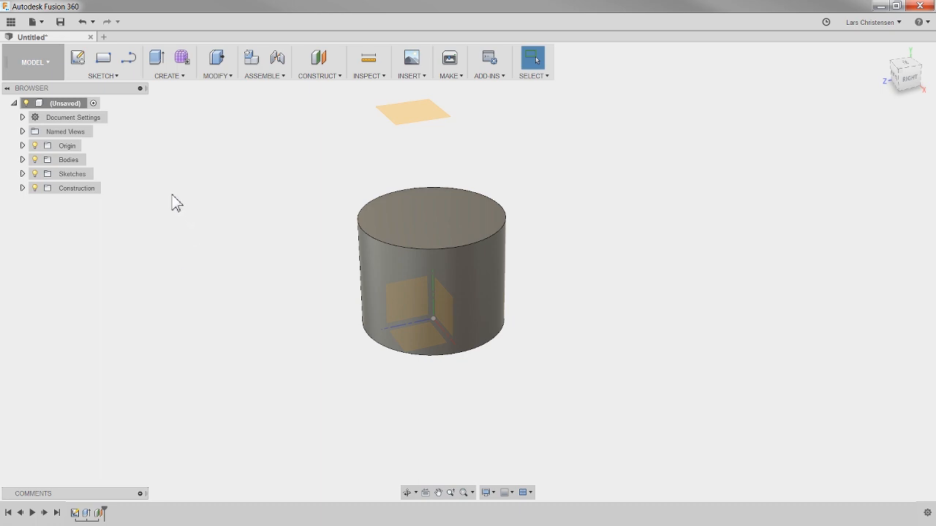
pyautogui.click(105, 38)
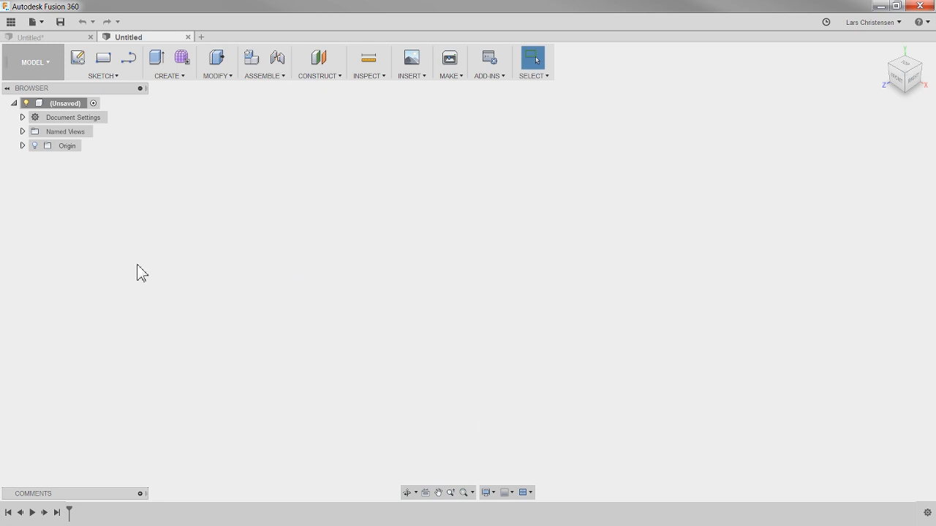
pyautogui.rightClick(57, 103)
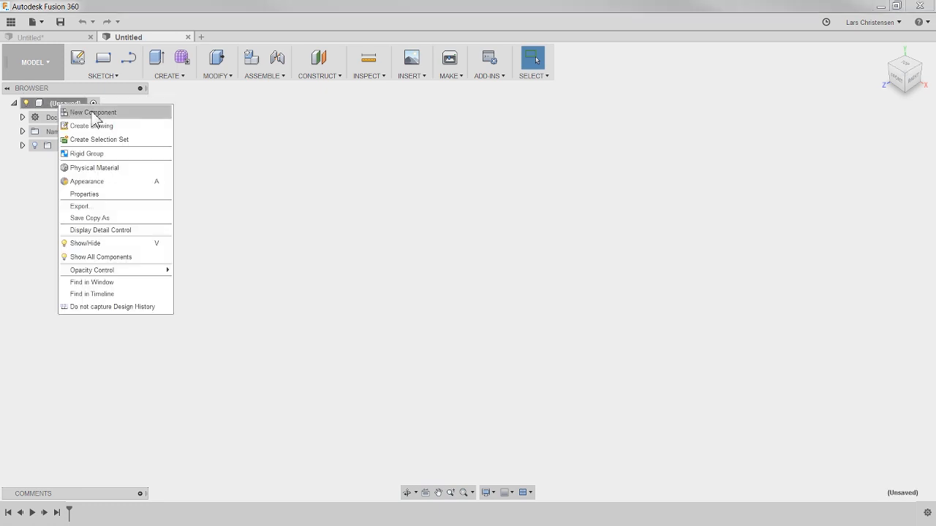
pyautogui.click(279, 160)
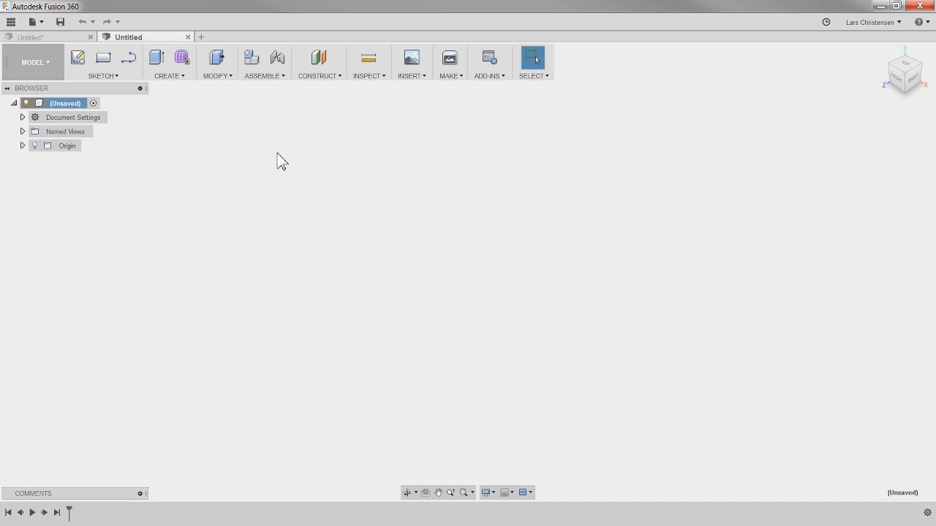
pyautogui.click(249, 62)
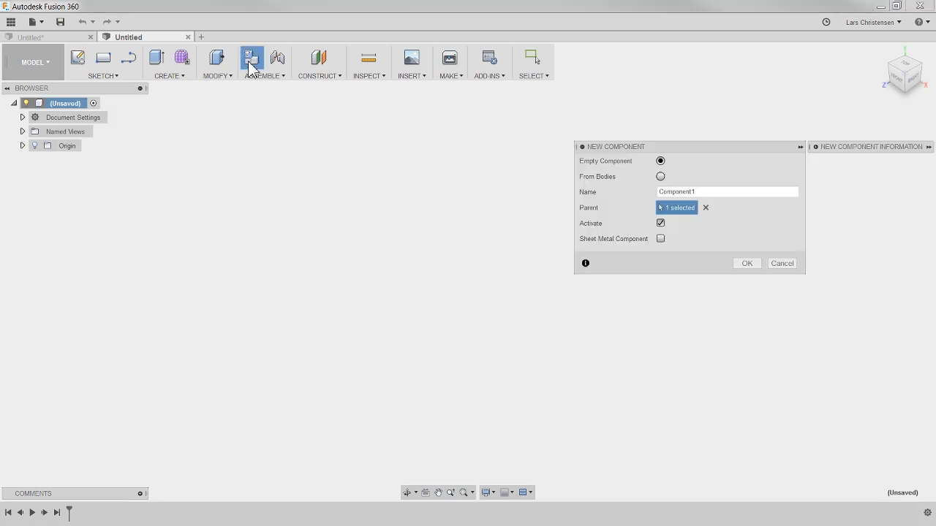
pyautogui.click(747, 263)
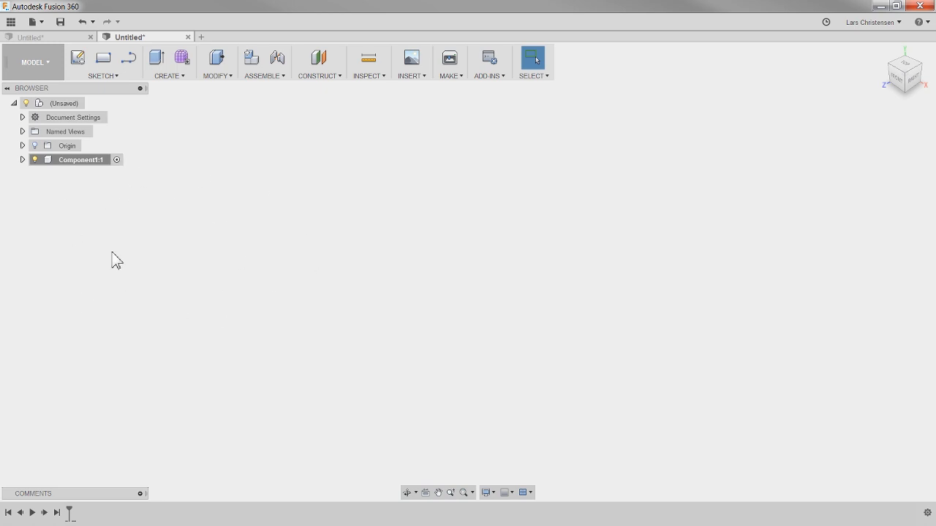
# - Compare the second design with the cylinder design, and close the second one without saving
pyautogui.click(63, 37)
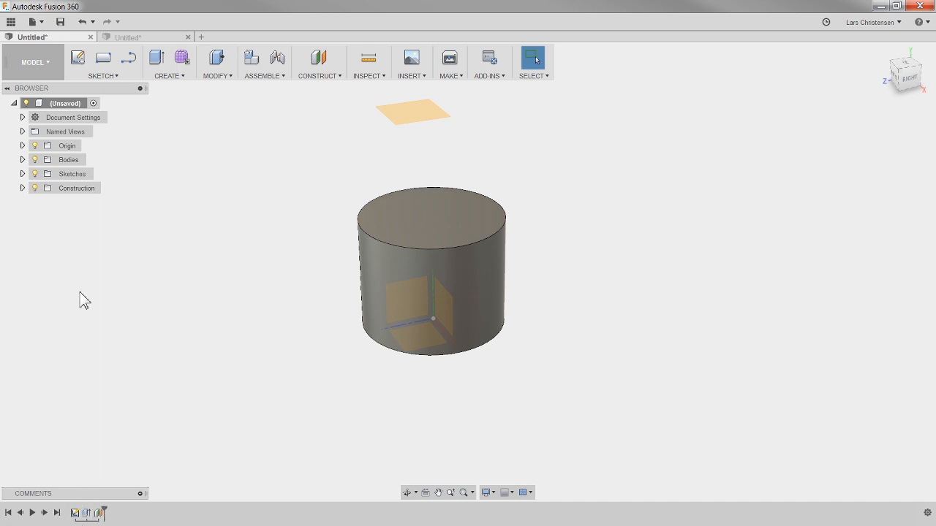
pyautogui.click(132, 37)
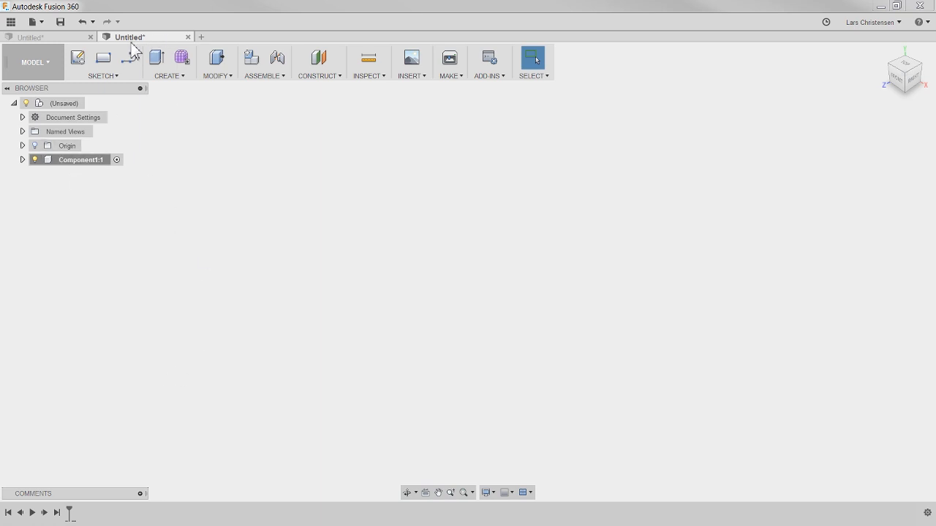
pyautogui.click(187, 37)
pyautogui.click(479, 320)
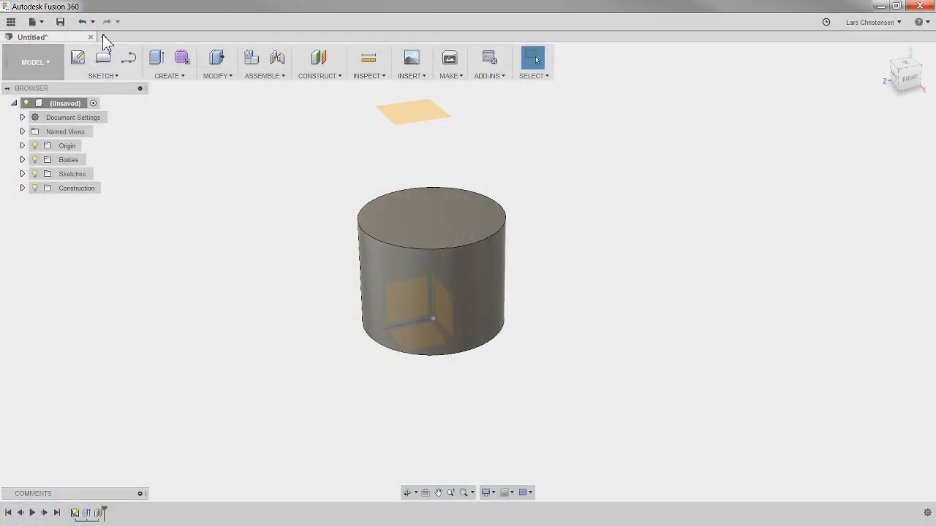
# - Create another new design and show its origin planes and axes
pyautogui.click(103, 37)
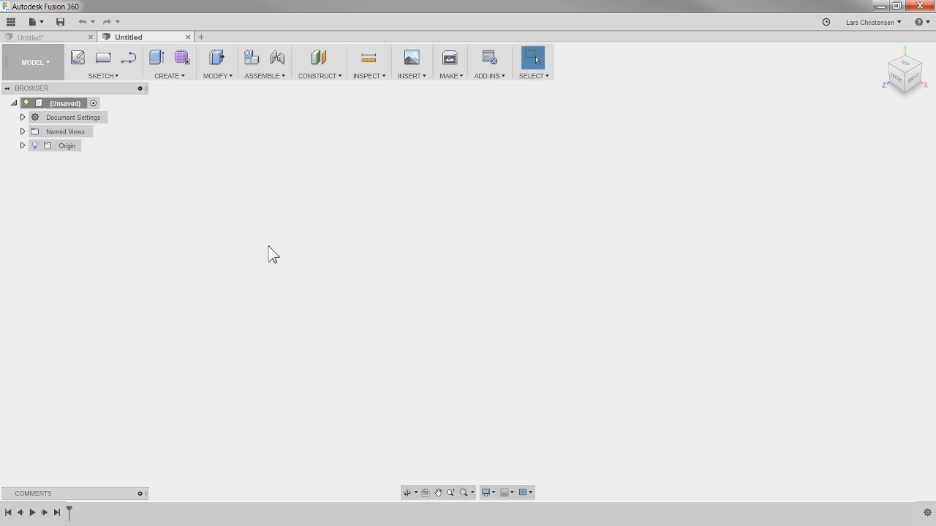
pyautogui.click(34, 145)
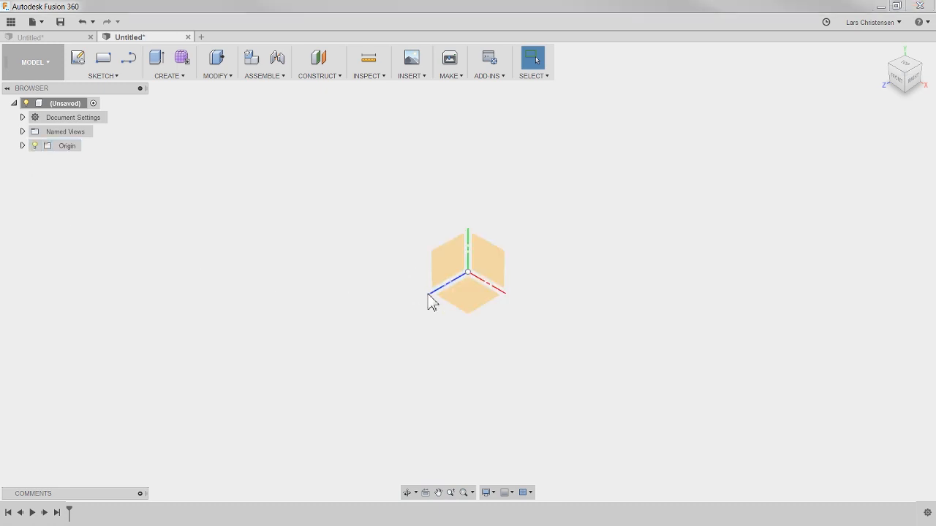
pyautogui.click(473, 299)
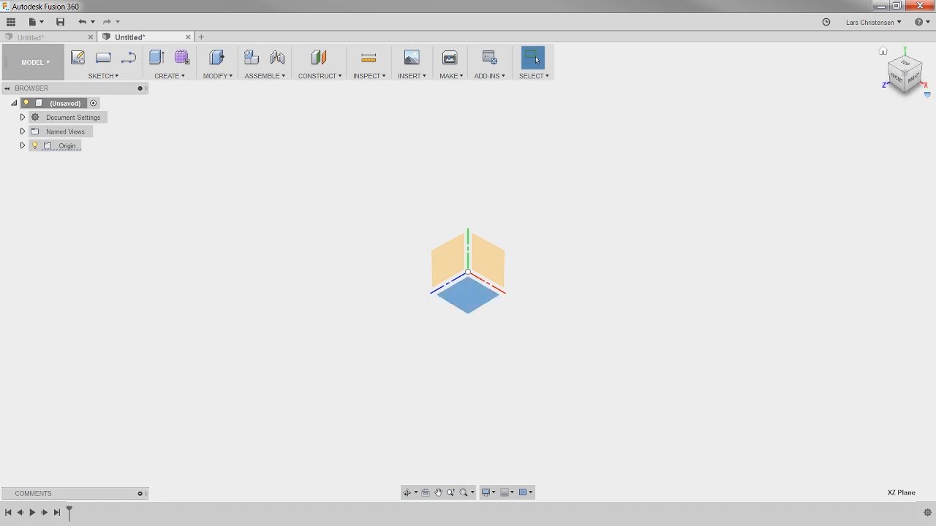
pyautogui.click(417, 384)
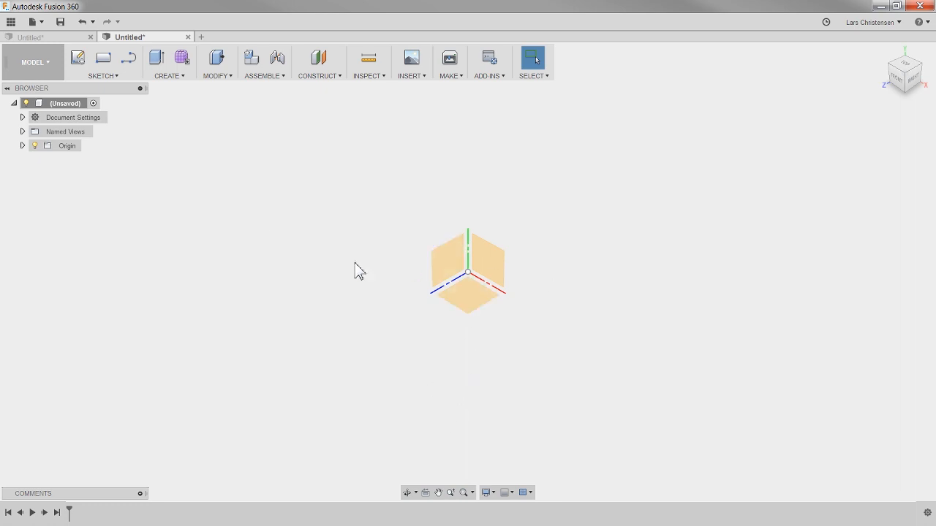
# - Return to the first design and examine the upright cylinder's orientation from the Top and from angled views
pyautogui.click(58, 36)
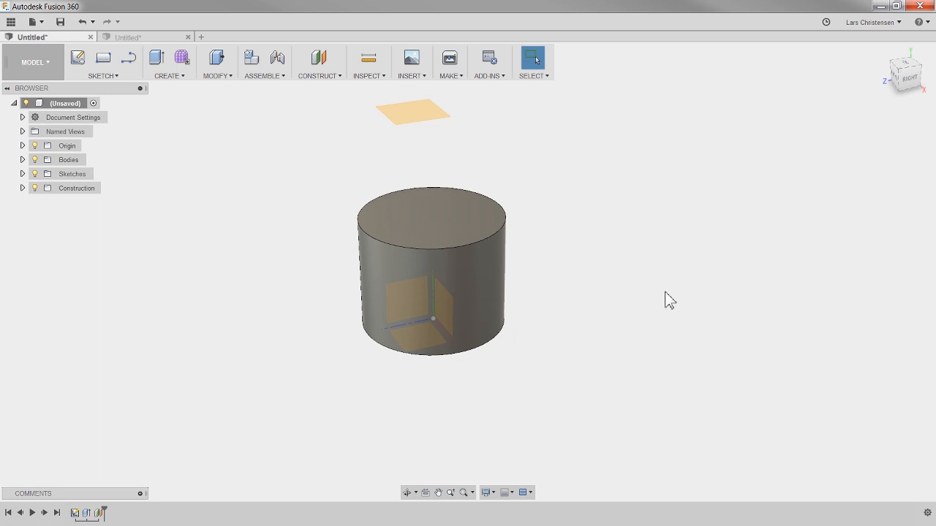
pyautogui.moveTo(904, 71); pyautogui.dragTo(897, 82)
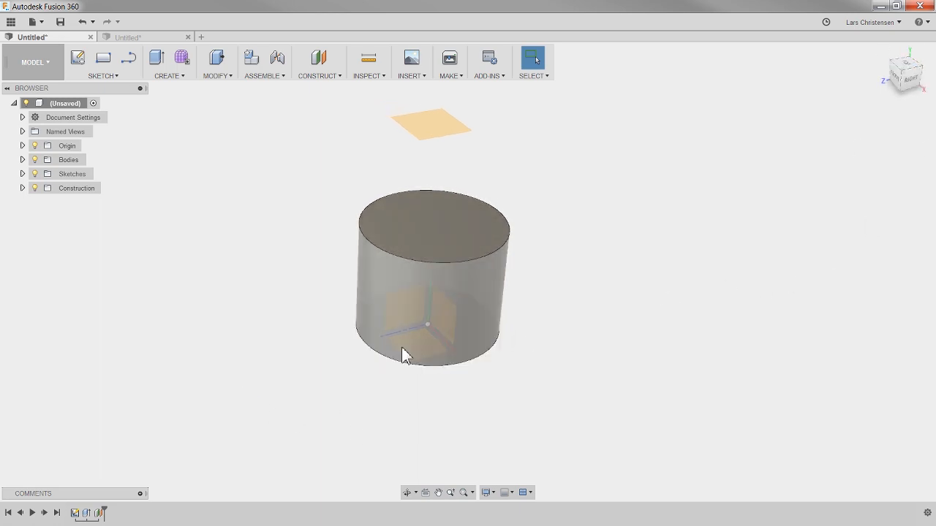
pyautogui.keyDown('shift'); pyautogui.moveTo(403, 350); pyautogui.dragTo(533, 304, button='middle'); pyautogui.keyUp('shift')
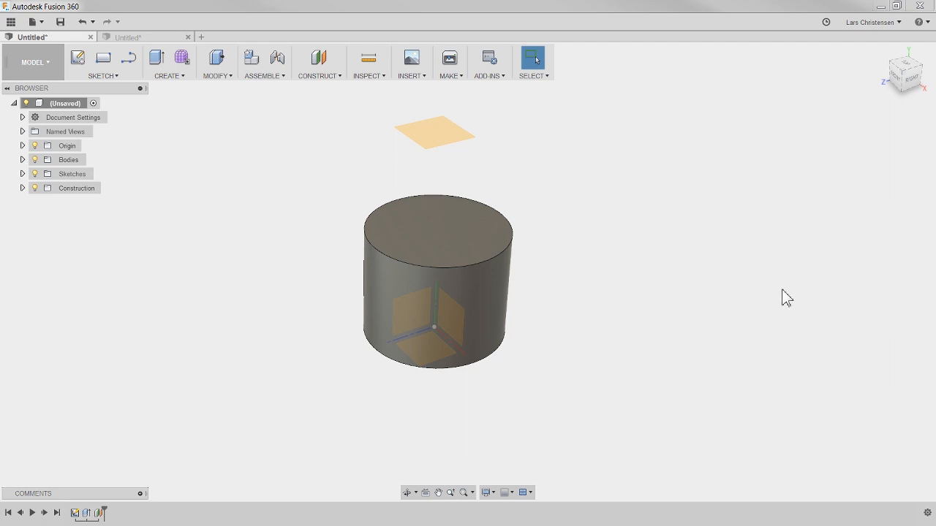
pyautogui.click(901, 67)
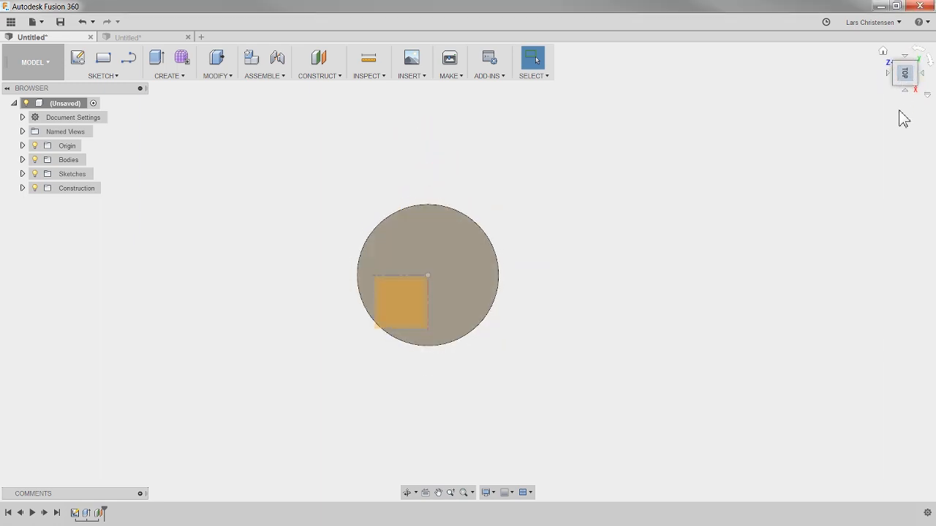
pyautogui.keyDown('shift'); pyautogui.moveTo(900, 111); pyautogui.dragTo(868, 158, button='middle'); pyautogui.keyUp('shift')
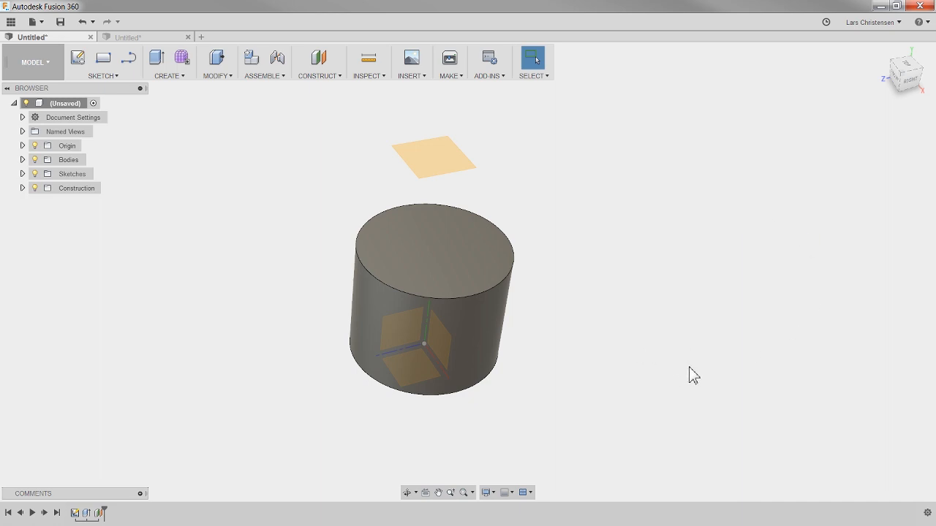
pyautogui.keyDown('shift'); pyautogui.moveTo(683, 270); pyautogui.dragTo(709, 324, button='middle'); pyautogui.keyUp('shift')
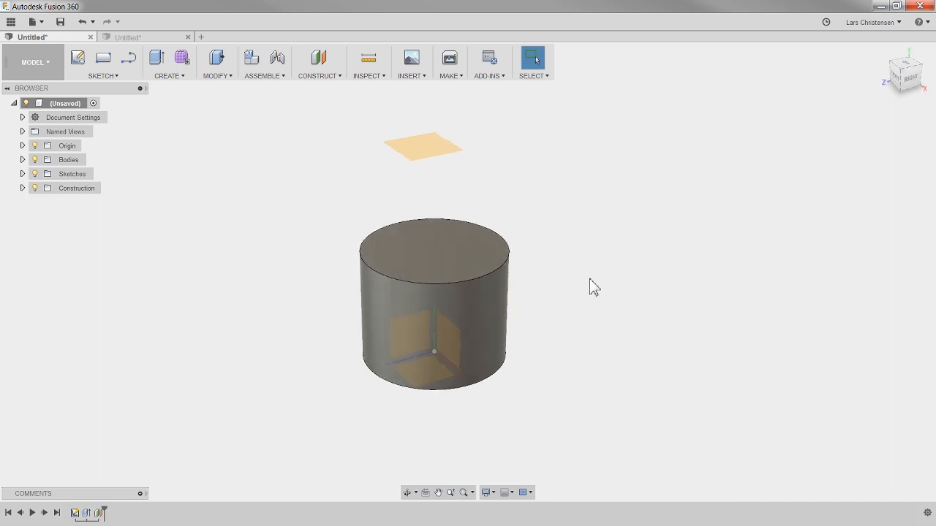
# - In the second design, start a sketch on the vertical YZ origin plane and draw a 48 mm diameter circle centered on the origin
pyautogui.click(158, 41)
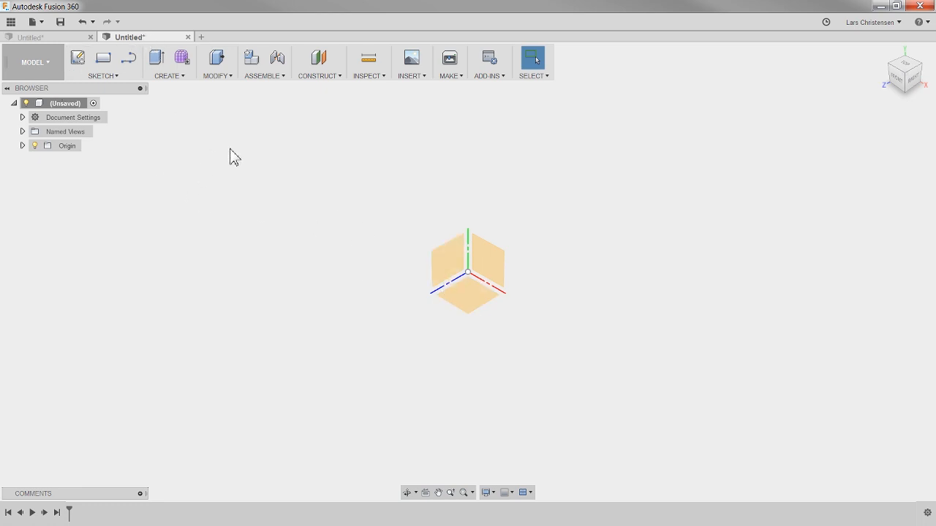
pyautogui.click(77, 58)
pyautogui.click(446, 268)
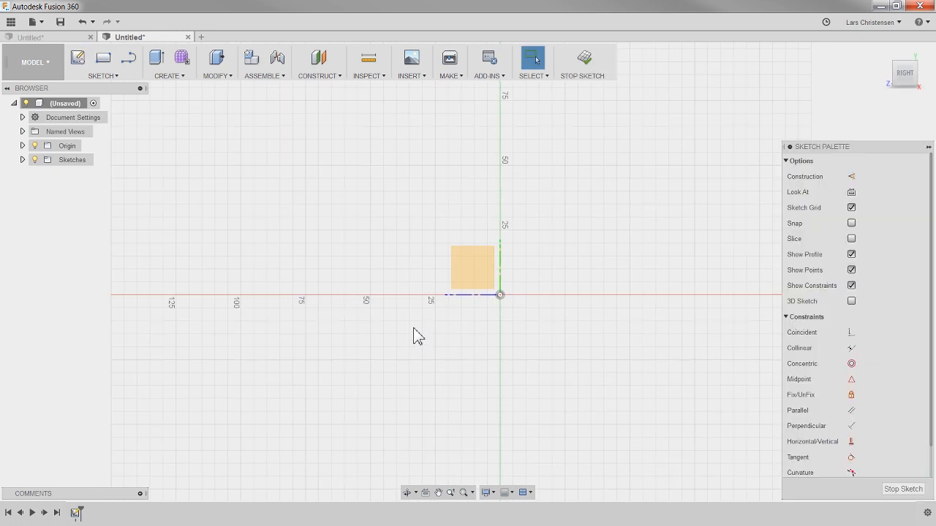
pyautogui.press('c')
pyautogui.click(500, 295)
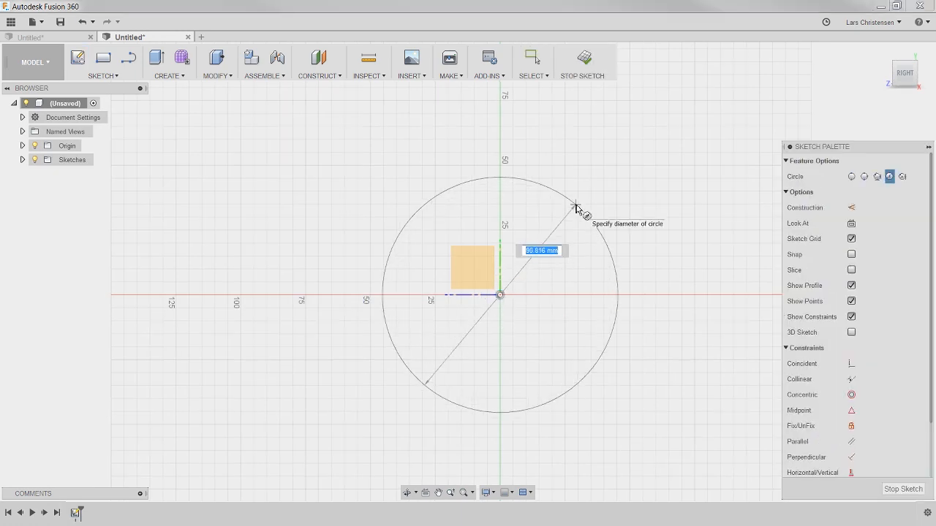
pyautogui.write('48')
pyautogui.press('Tab')
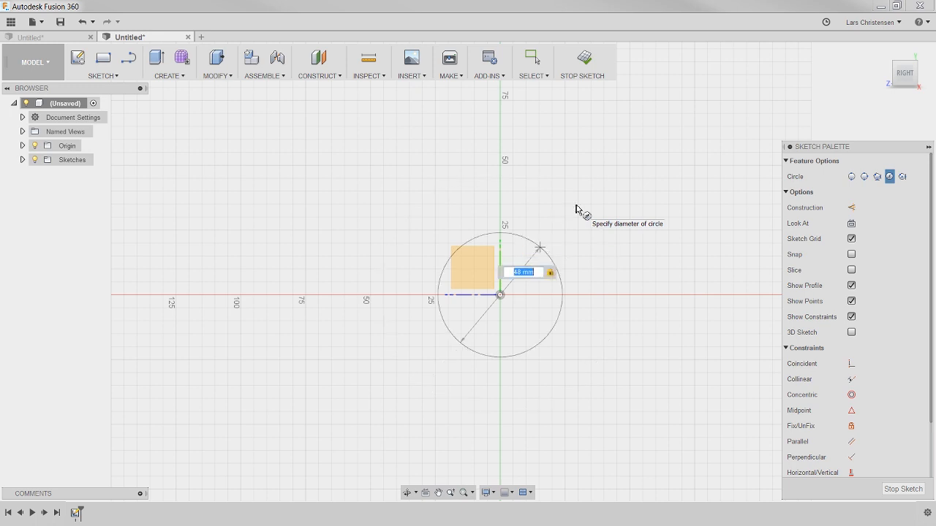
pyautogui.press('Return')
pyautogui.press('Escape')
# - Extrude the circle profile 50 mm as a new body
pyautogui.press('q')
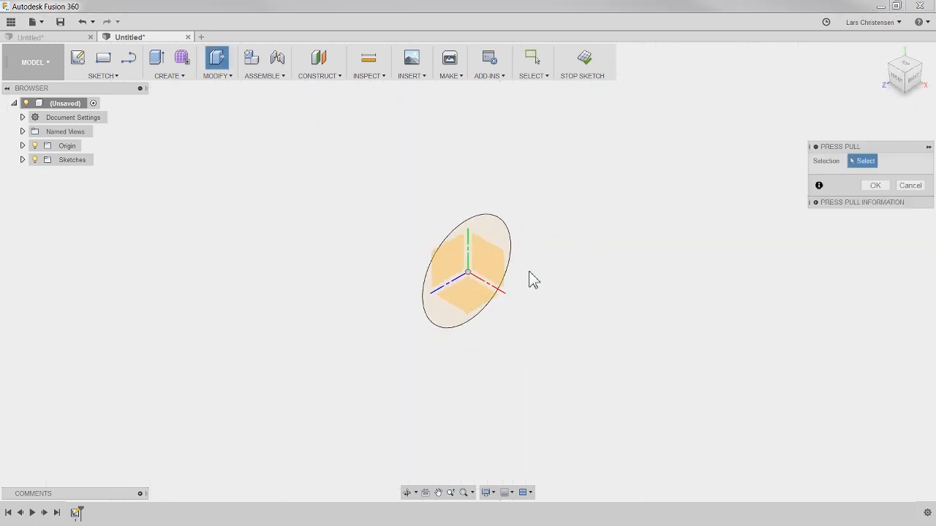
pyautogui.click(481, 234)
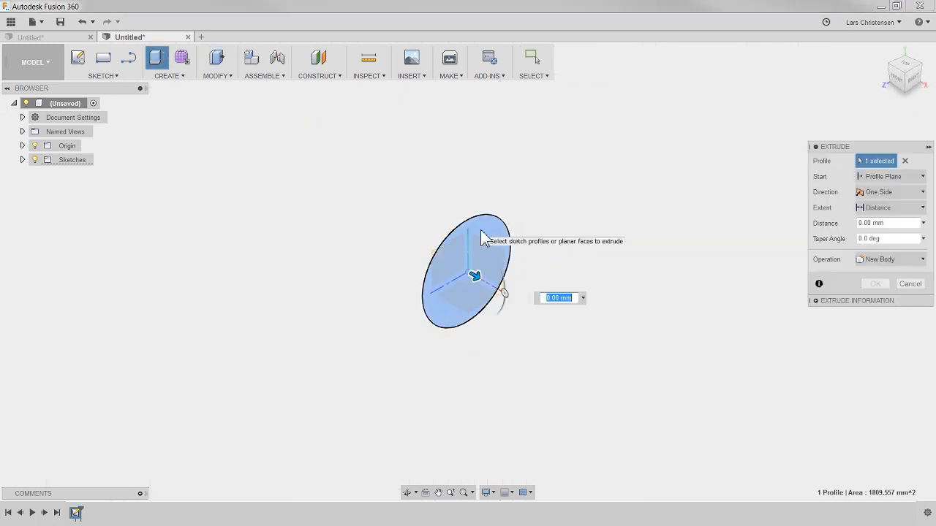
pyautogui.write('50')
pyautogui.press('Return')
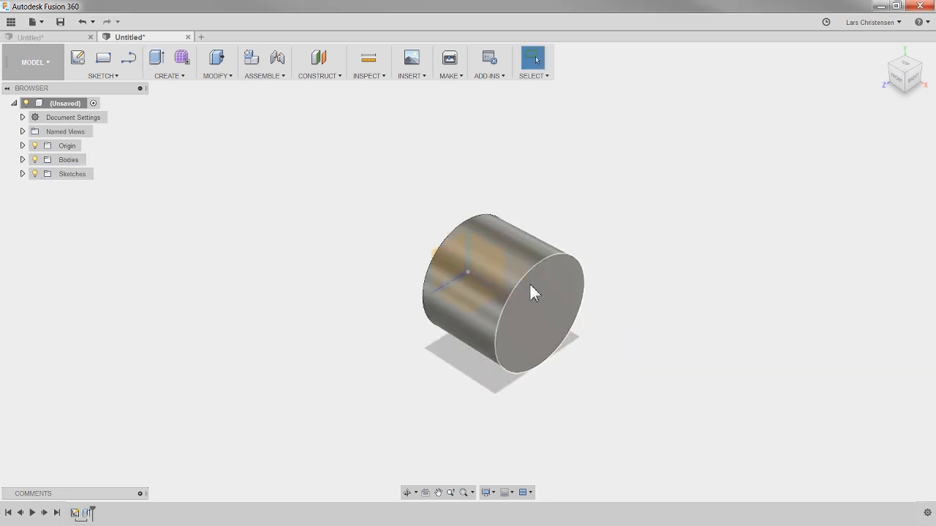
# - Compare the orientation of the cylinders in the two open designs
pyautogui.click(51, 38)
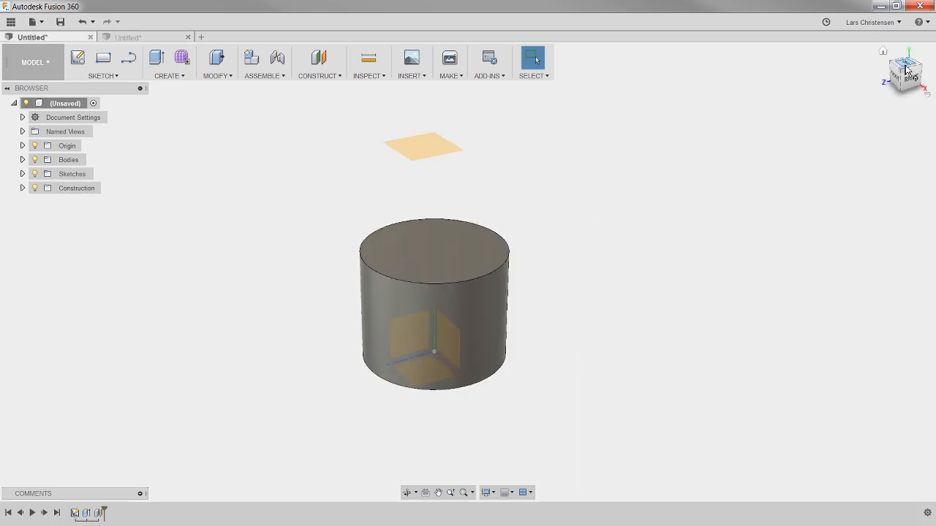
pyautogui.click(143, 37)
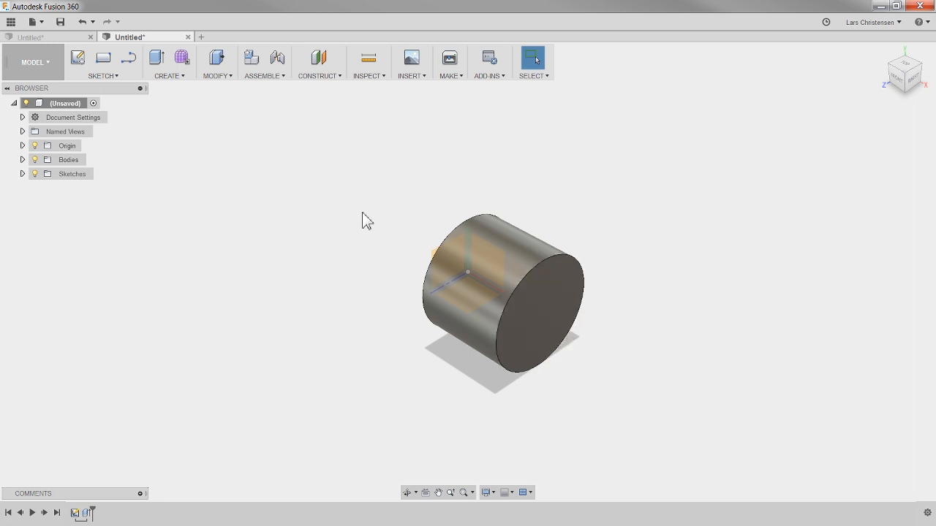
pyautogui.click(47, 36)
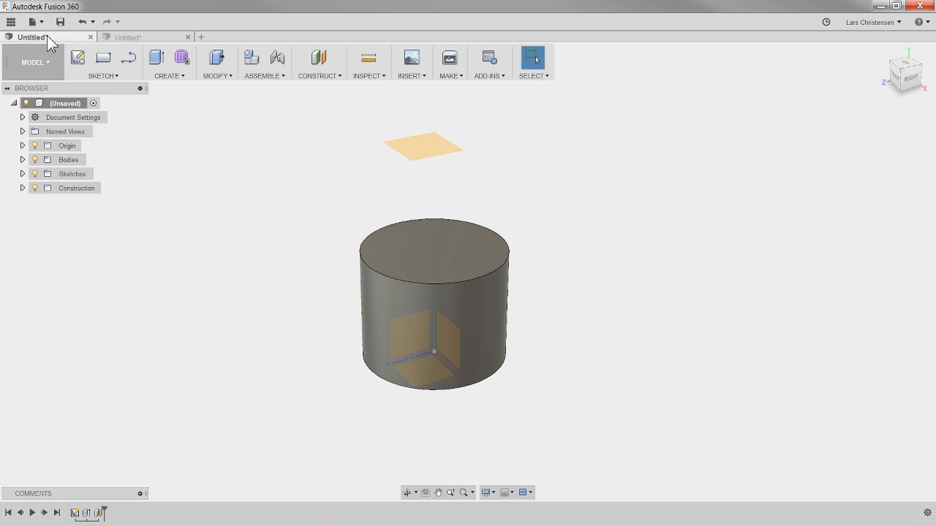
pyautogui.click(152, 37)
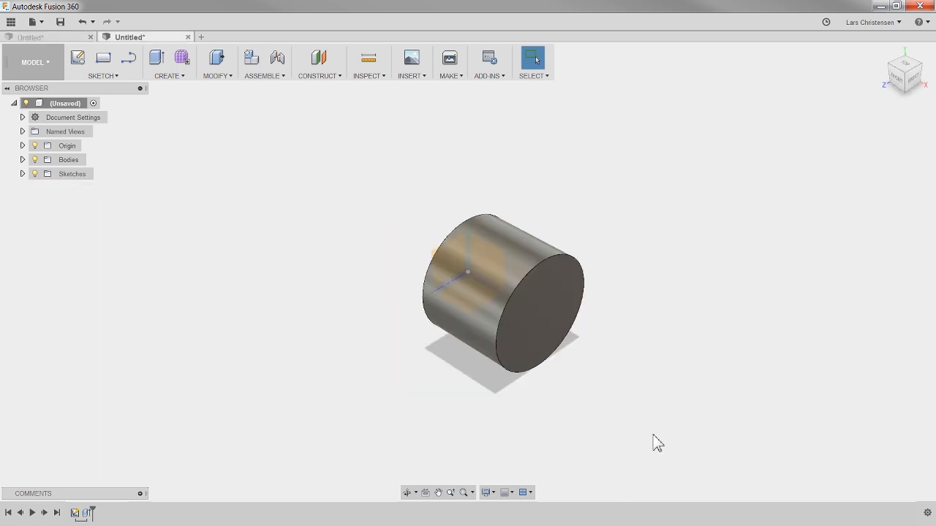
# - View the sideways cylinder's circular end face straight on, set that view as Top, and check the orientation from an angle
pyautogui.moveTo(919, 86); pyautogui.dragTo(916, 77)
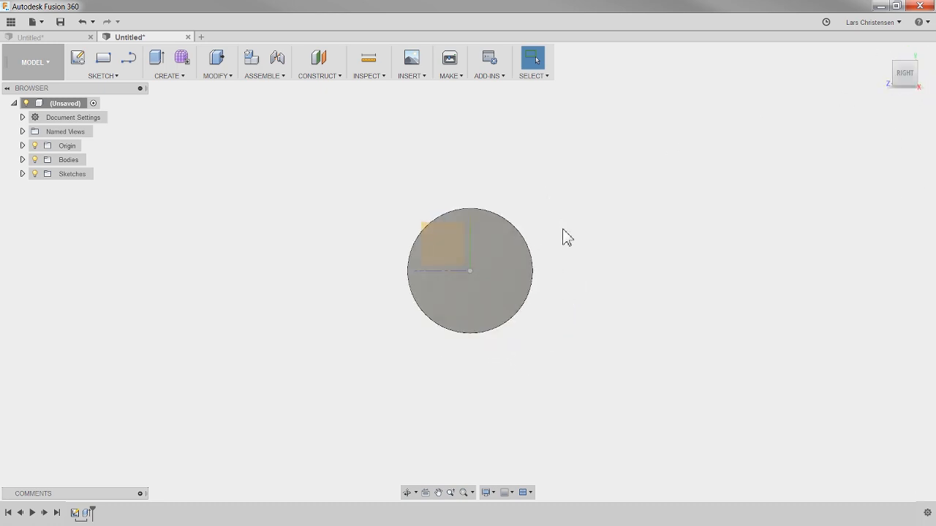
pyautogui.rightClick(906, 81)
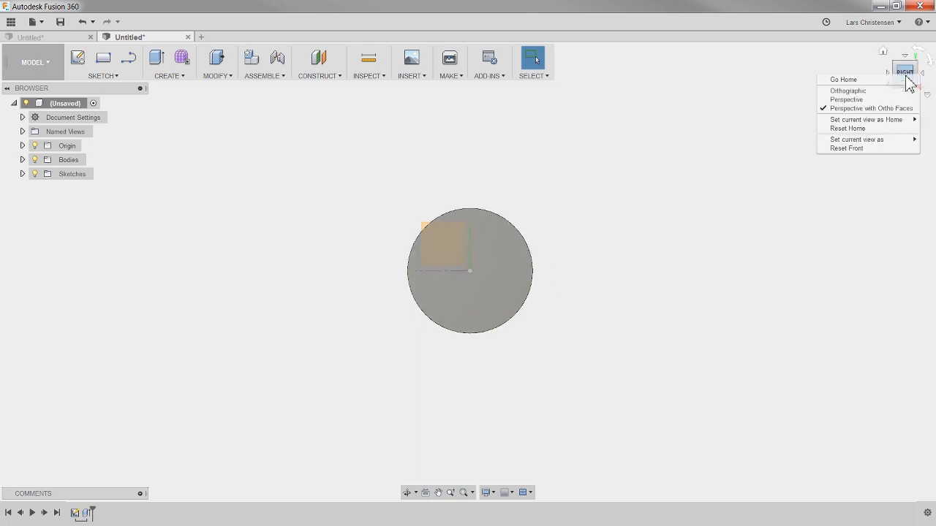
pyautogui.moveTo(868, 140)
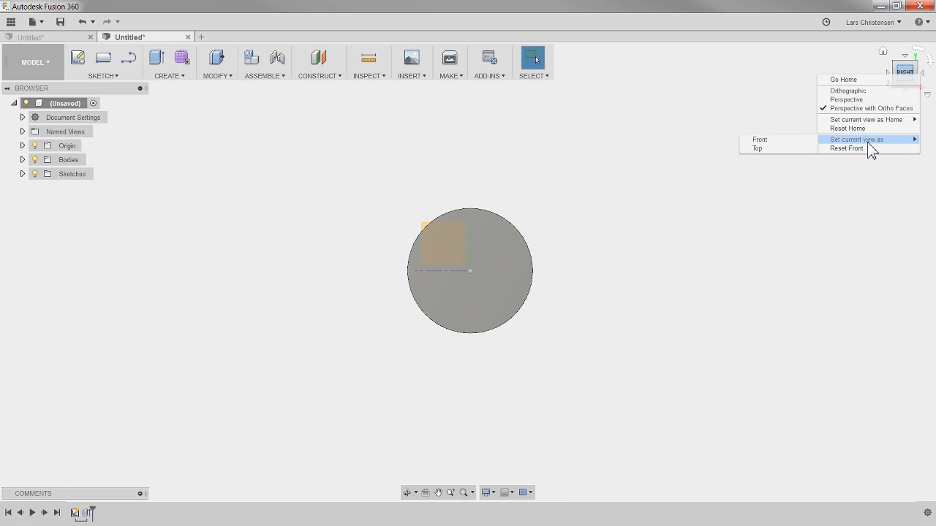
pyautogui.click(775, 147)
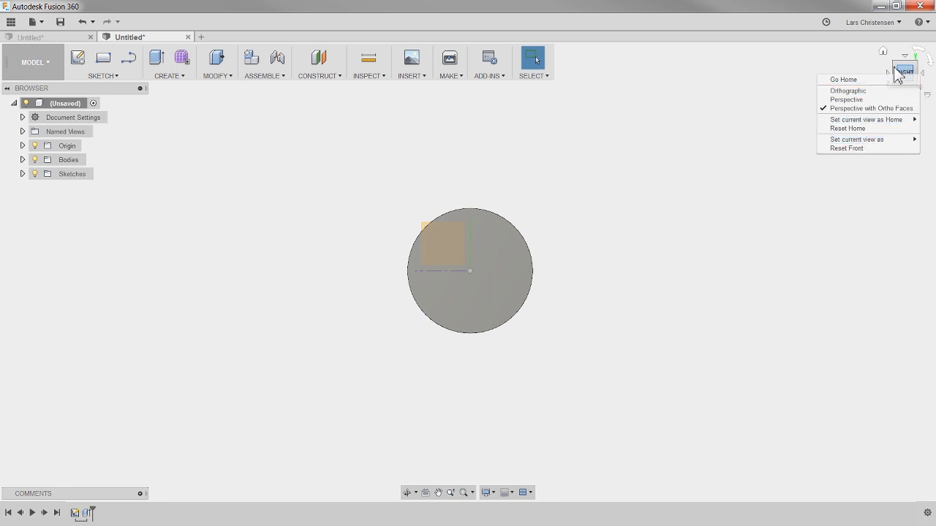
pyautogui.rightClick(902, 76)
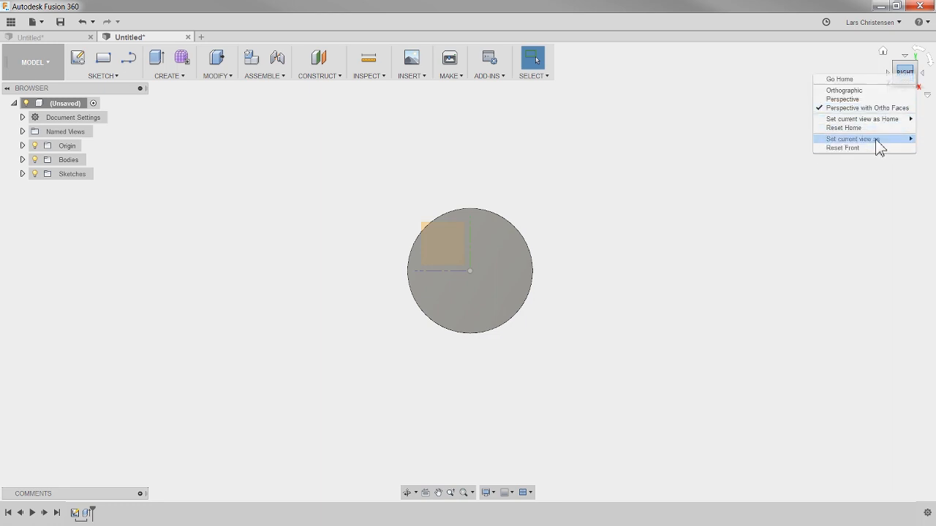
pyautogui.moveTo(874, 140)
pyautogui.click(779, 147)
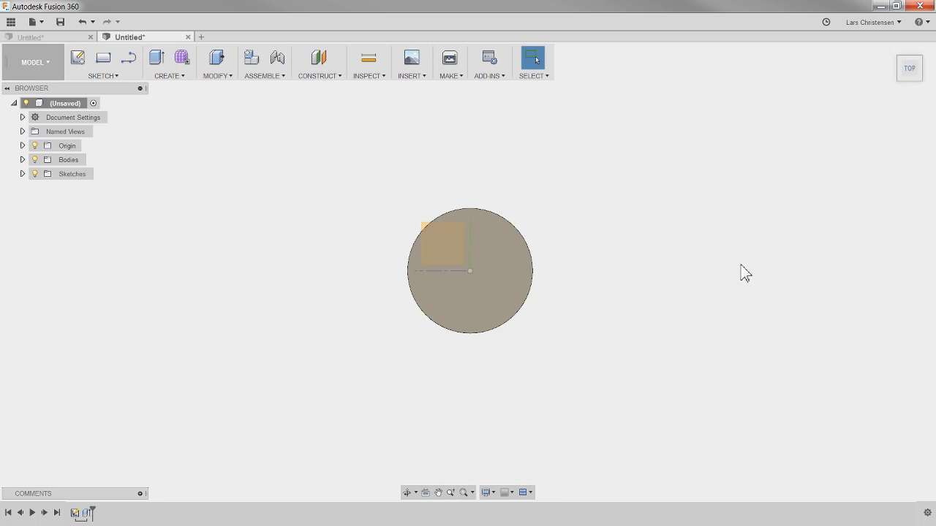
pyautogui.keyDown('shift'); pyautogui.moveTo(739, 261); pyautogui.dragTo(560, 305, button='middle'); pyautogui.keyUp('shift')
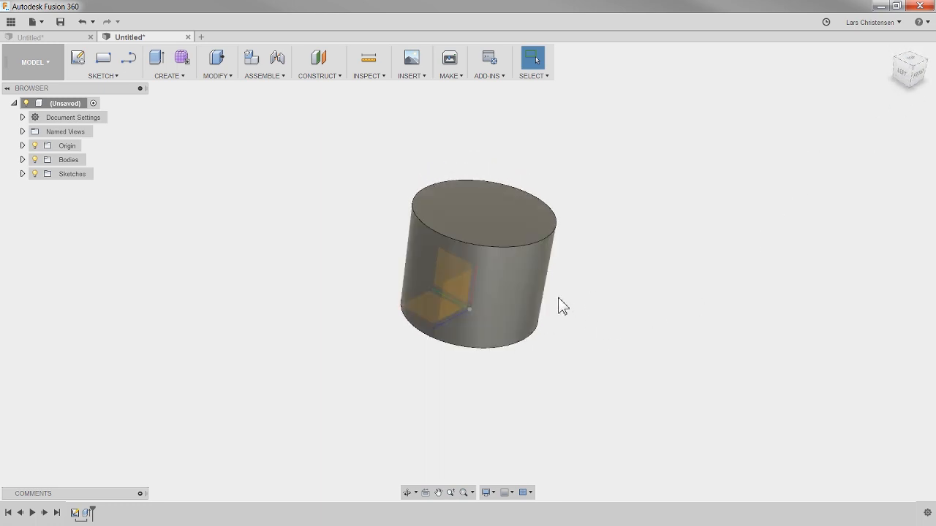
pyautogui.click(909, 64)
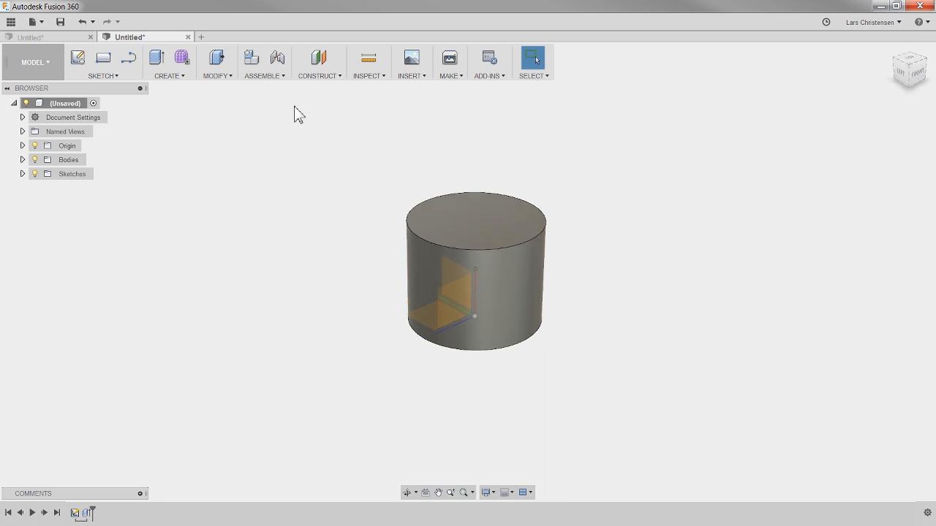
# - Return to the first design and start a sketch on the offset plane above the upright cylinder
pyautogui.click(54, 39)
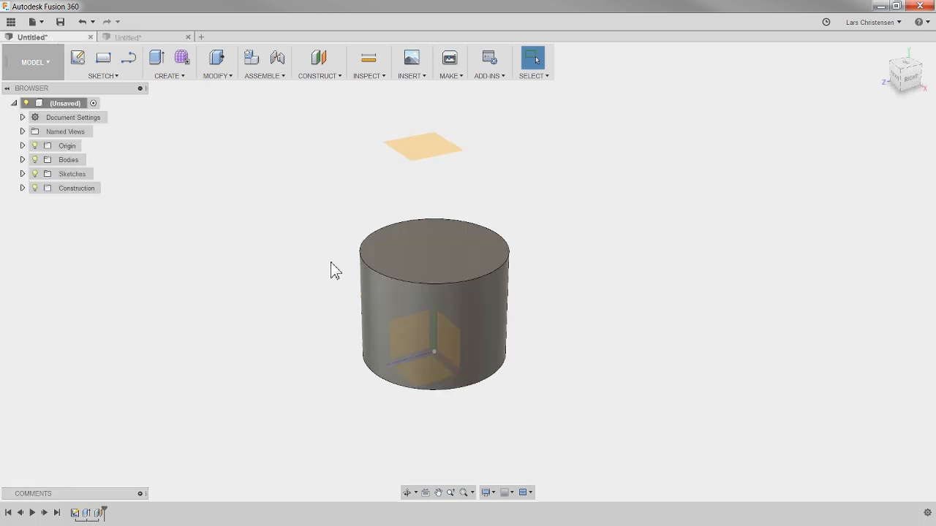
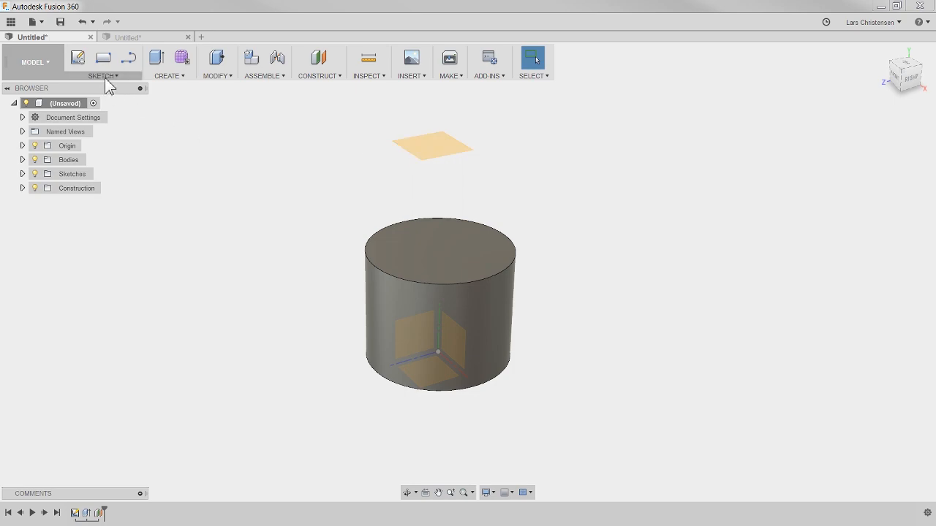
pyautogui.click(77, 58)
pyautogui.click(428, 157)
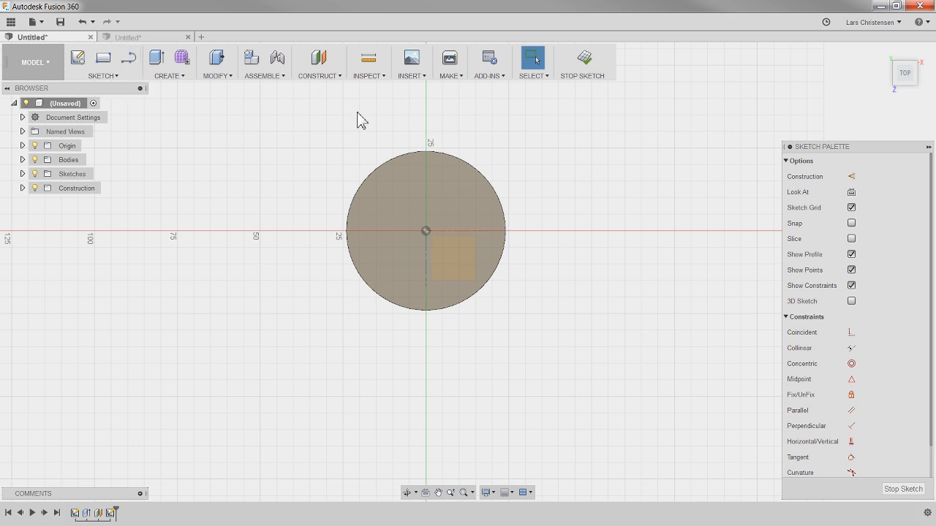
# - Draw a closed, irregular eight-sided outline around the cylinder with connected line segments
pyautogui.click(128, 58)
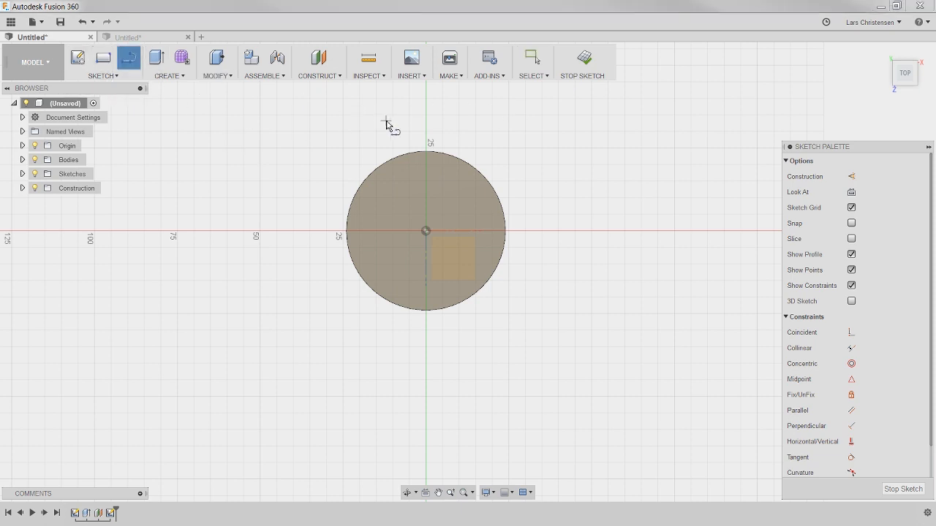
pyautogui.click(356, 127)
pyautogui.click(484, 128)
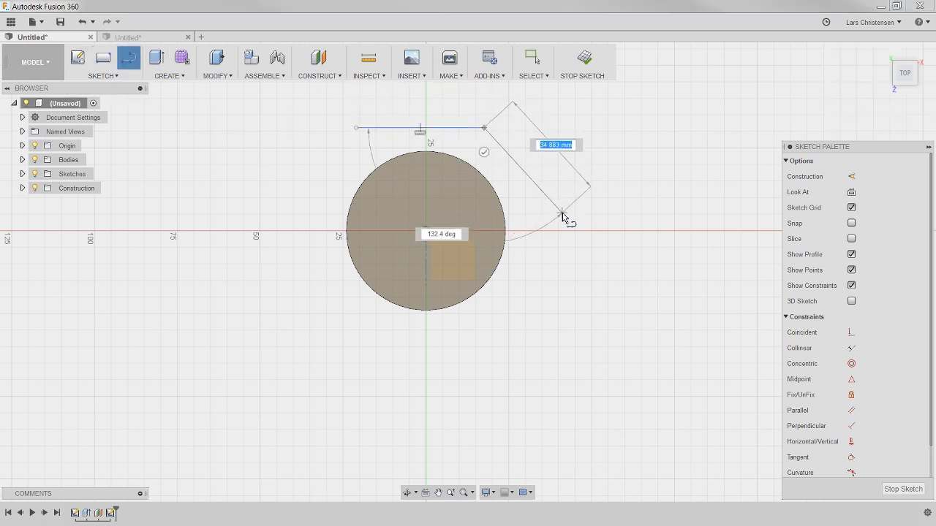
pyautogui.click(562, 212)
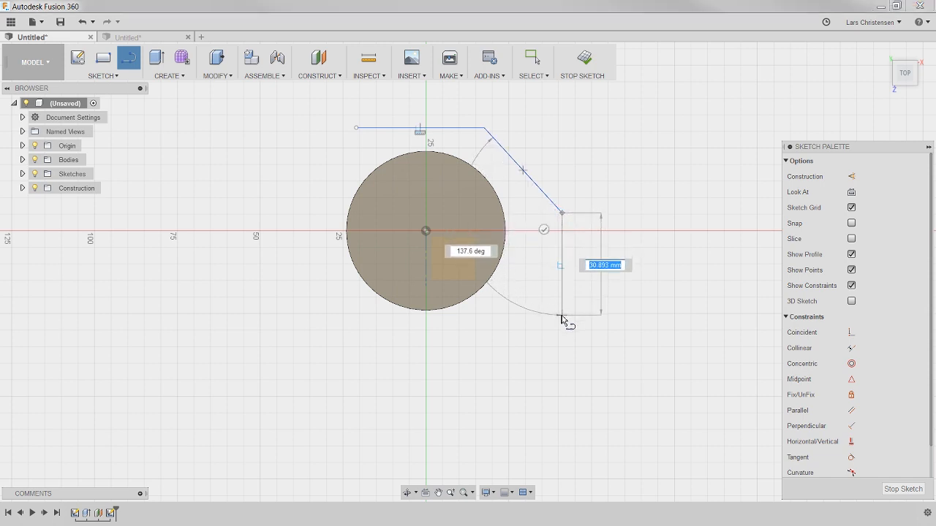
pyautogui.click(561, 315)
pyautogui.click(475, 381)
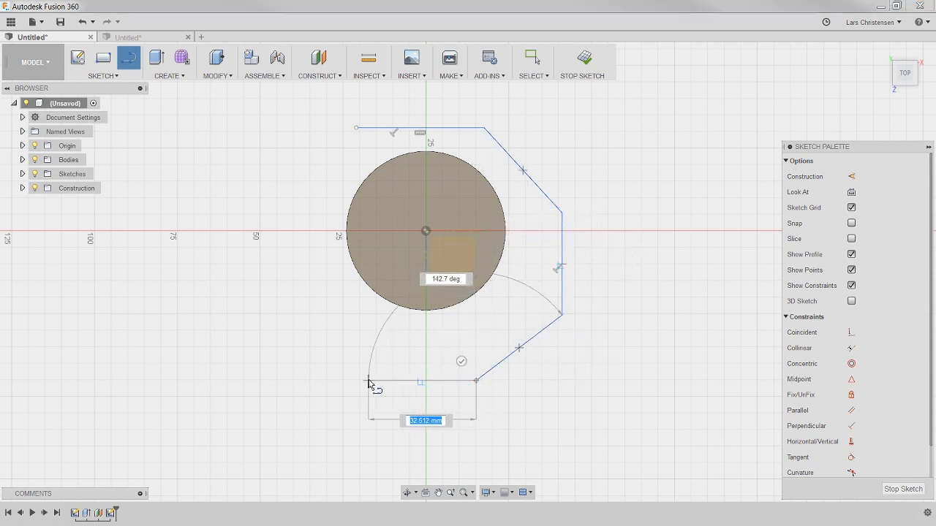
pyautogui.click(367, 380)
pyautogui.click(288, 285)
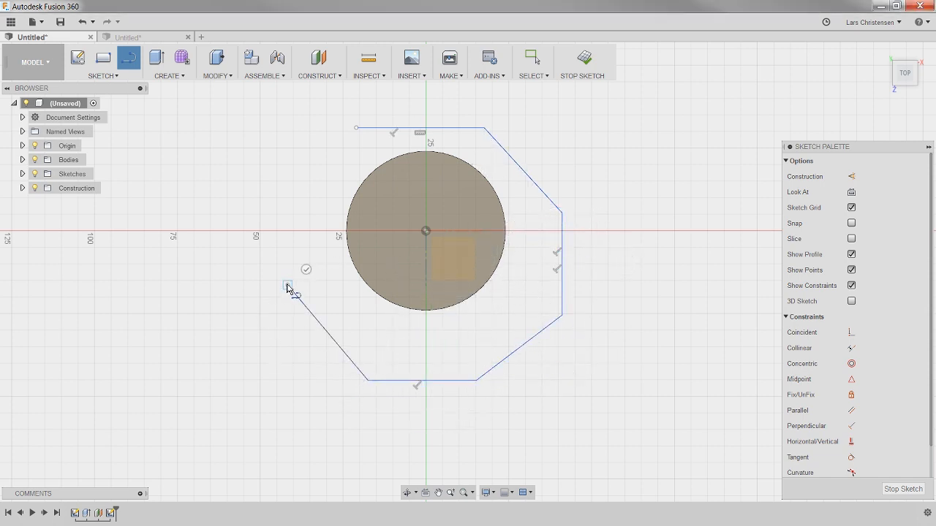
pyautogui.click(287, 172)
pyautogui.click(356, 127)
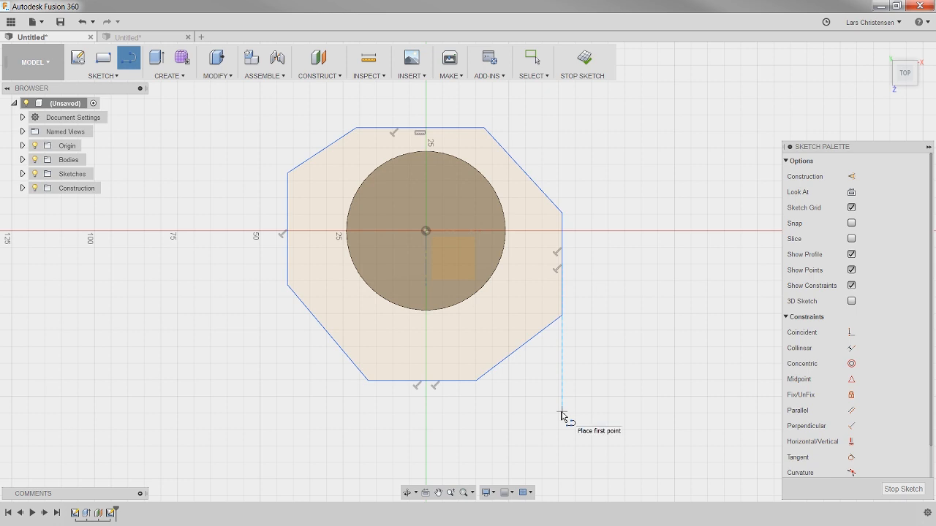
# - End the Line command and undo all eight segments of the outline one by one
pyautogui.press('Escape')
pyautogui.hotkey('ctrl', 'z')
pyautogui.hotkey('ctrl', 'z')
pyautogui.hotkey('ctrl', 'z')
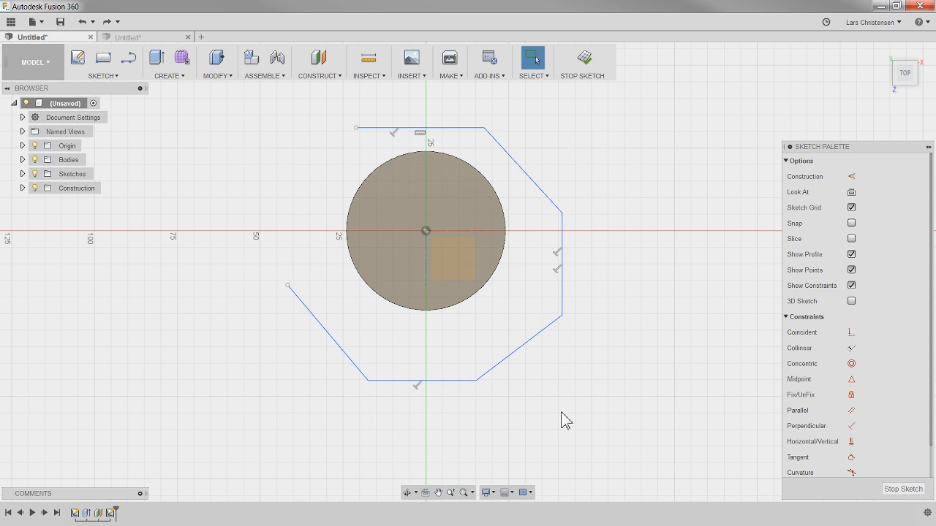
pyautogui.hotkey('ctrl', 'z')
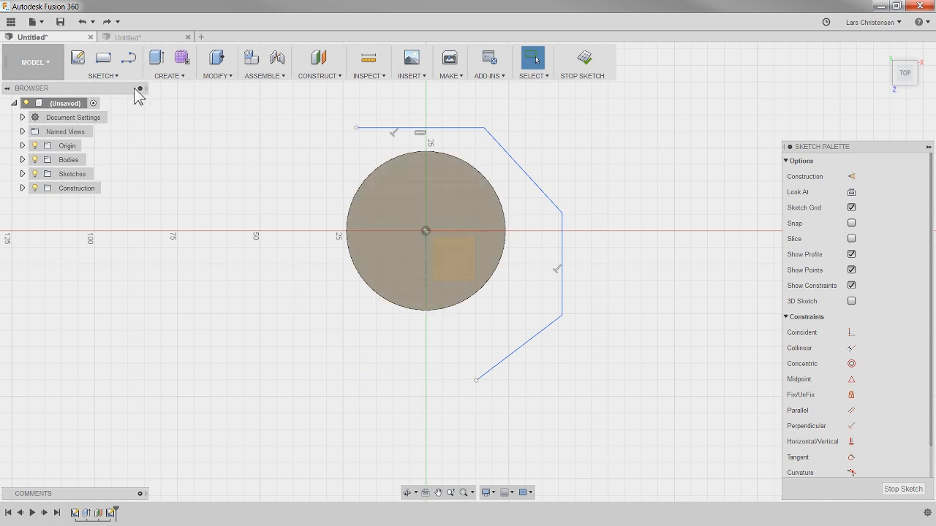
pyautogui.click(81, 24)
pyautogui.click(80, 22)
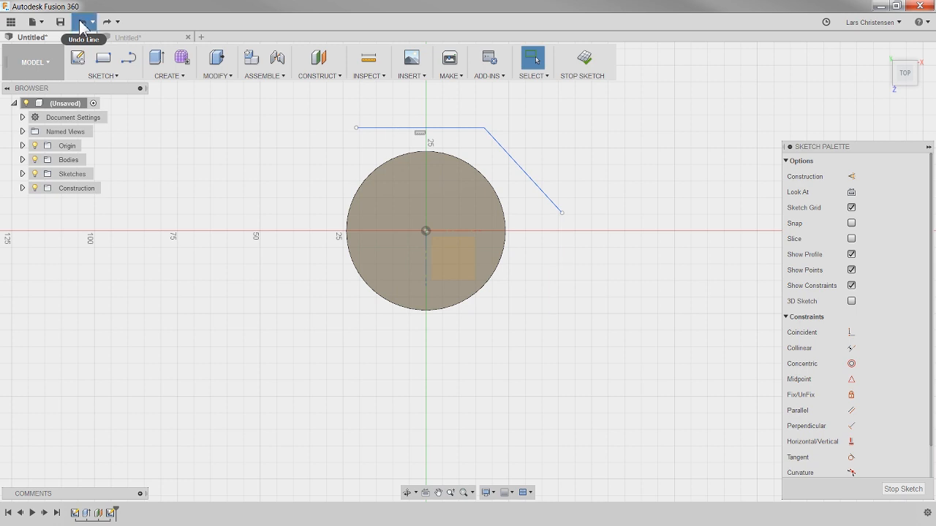
pyautogui.click(80, 23)
pyautogui.click(80, 23)
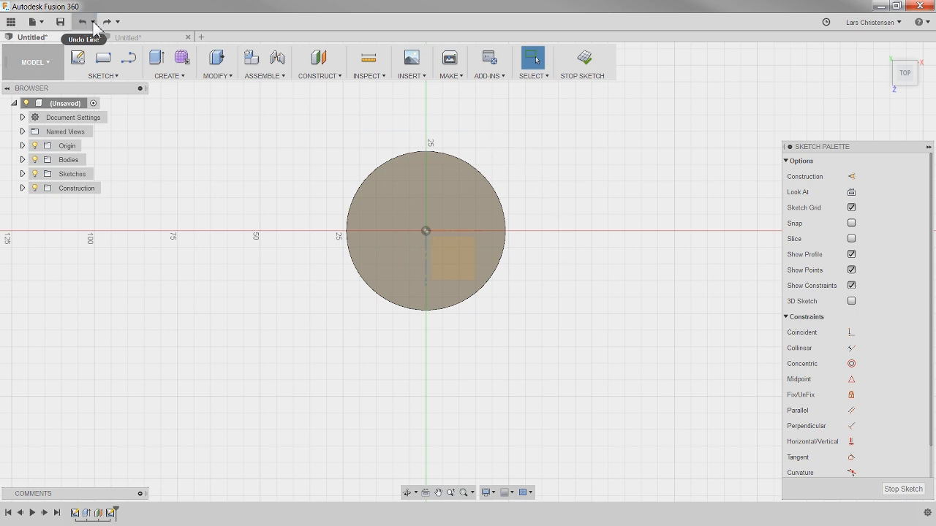
# - Review the lists of operations available to undo and redo
pyautogui.click(93, 23)
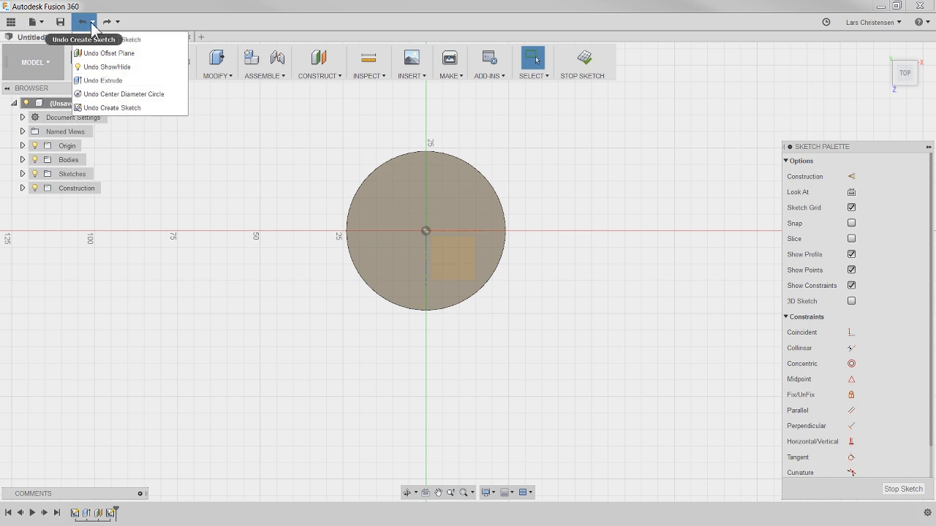
pyautogui.click(116, 23)
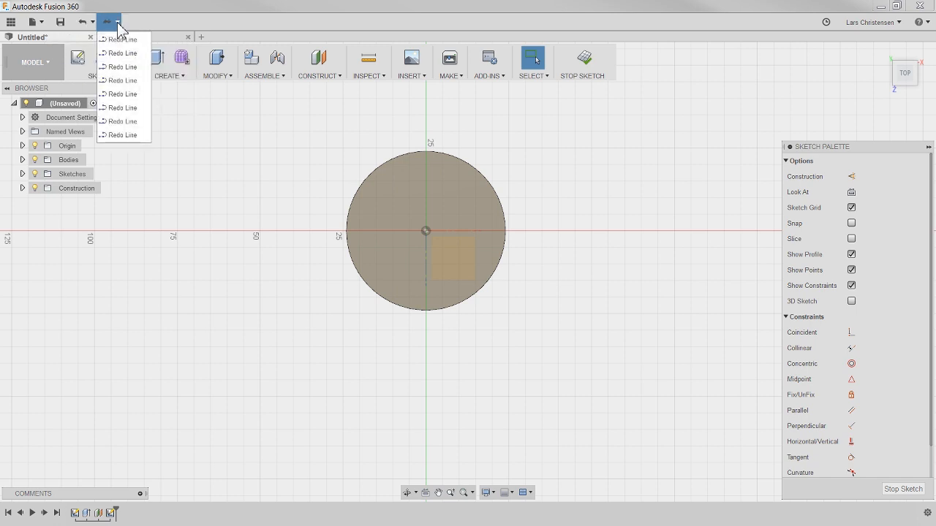
pyautogui.click(195, 183)
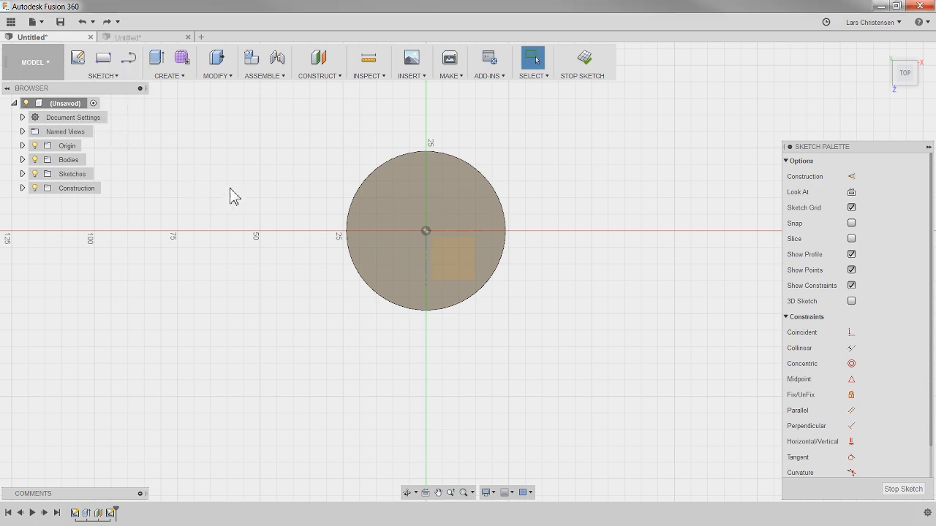
# - Draw a six-sided circumscribed polygon centered on the origin, with its center-to-edge distance set to 104/2 mm
pyautogui.click(101, 76)
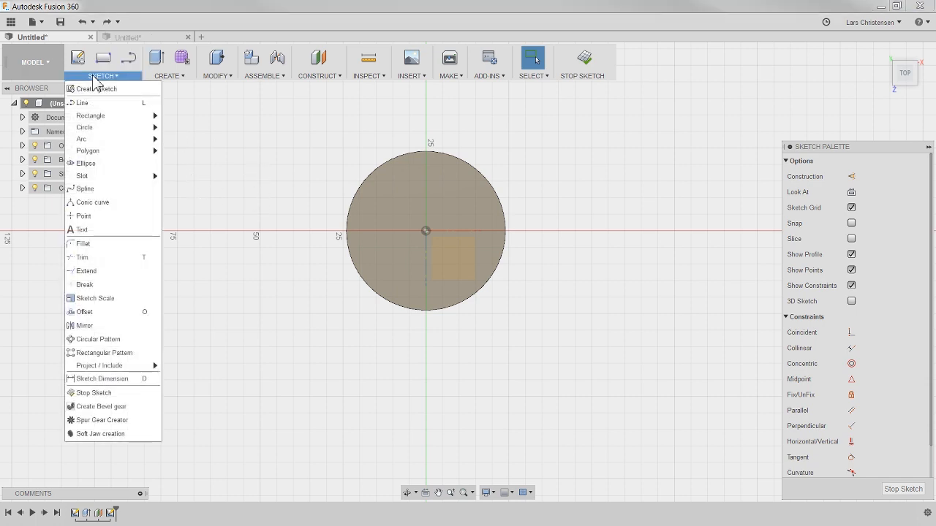
pyautogui.moveTo(101, 151)
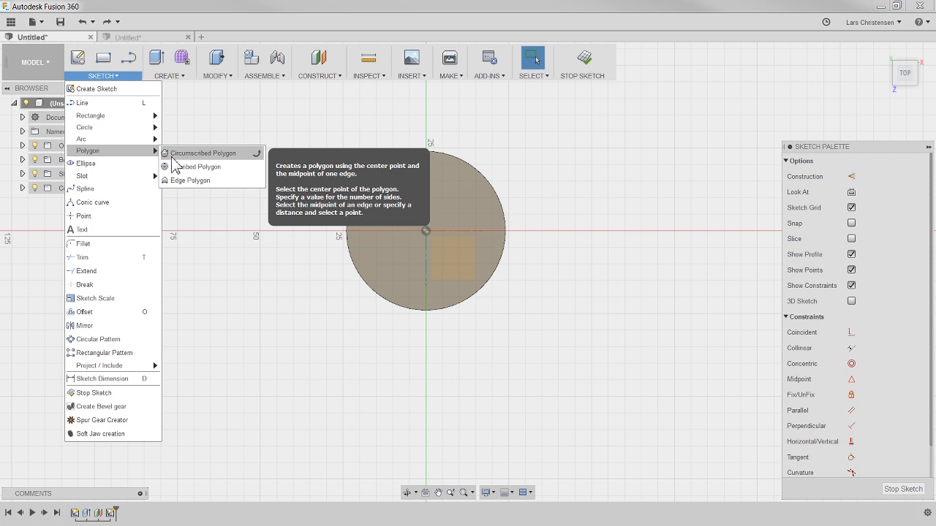
pyautogui.moveTo(124, 179)
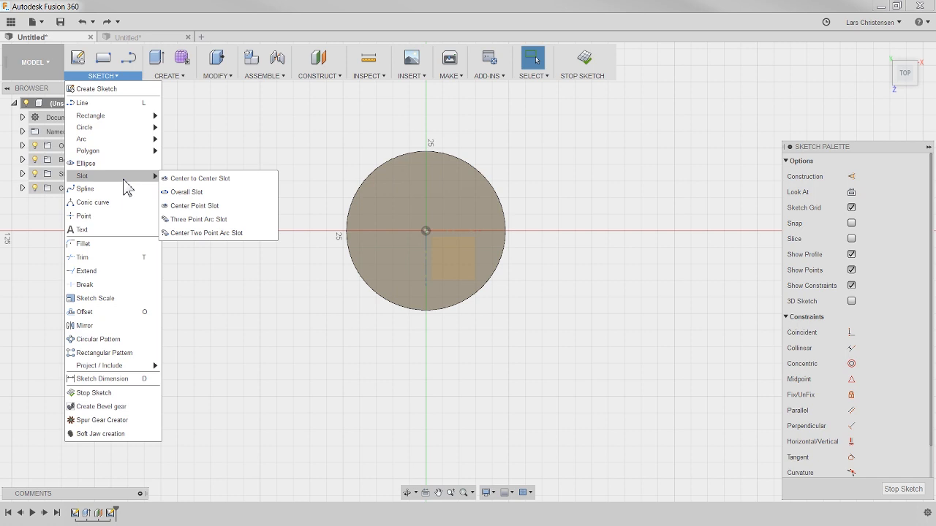
pyautogui.moveTo(134, 367)
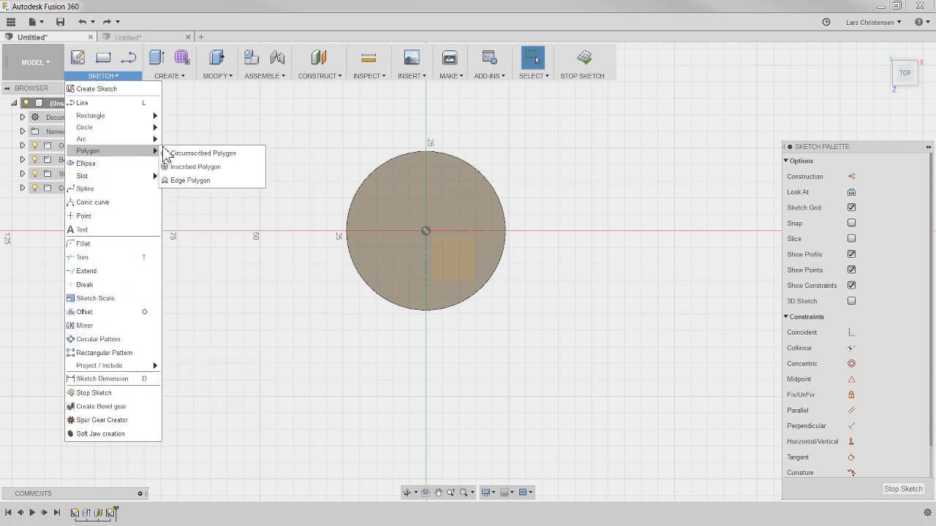
pyautogui.click(211, 155)
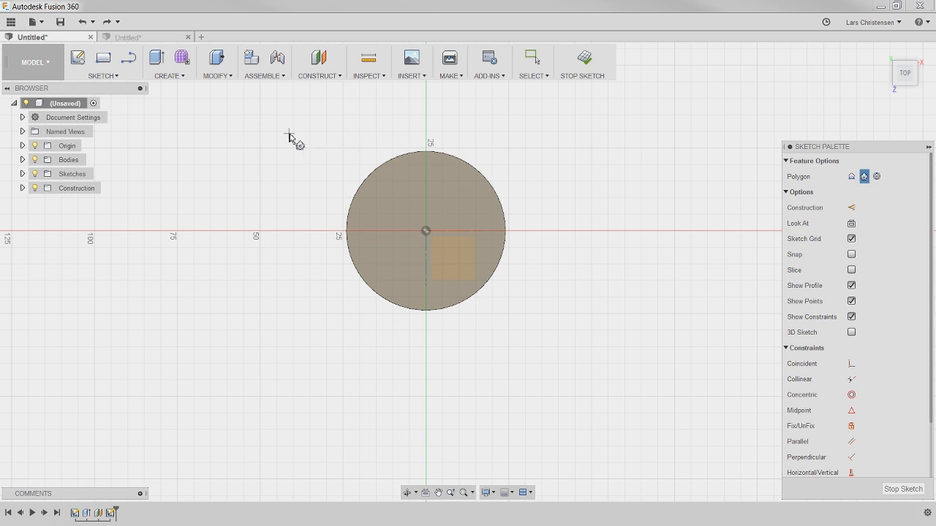
pyautogui.click(427, 232)
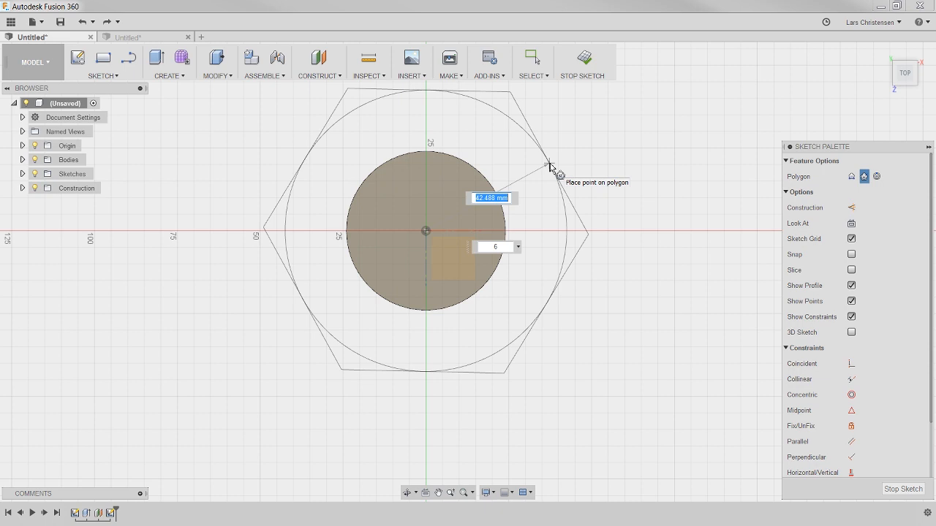
pyautogui.write('104')
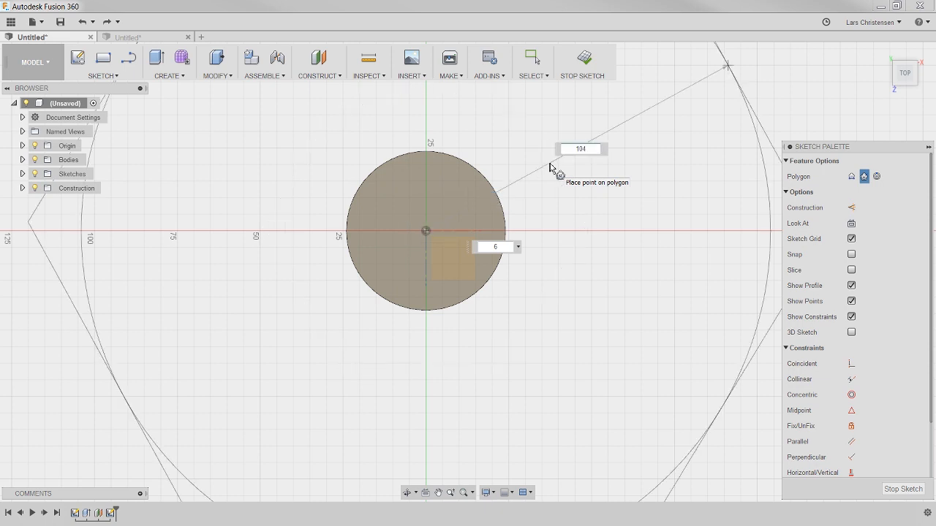
pyautogui.write('/2')
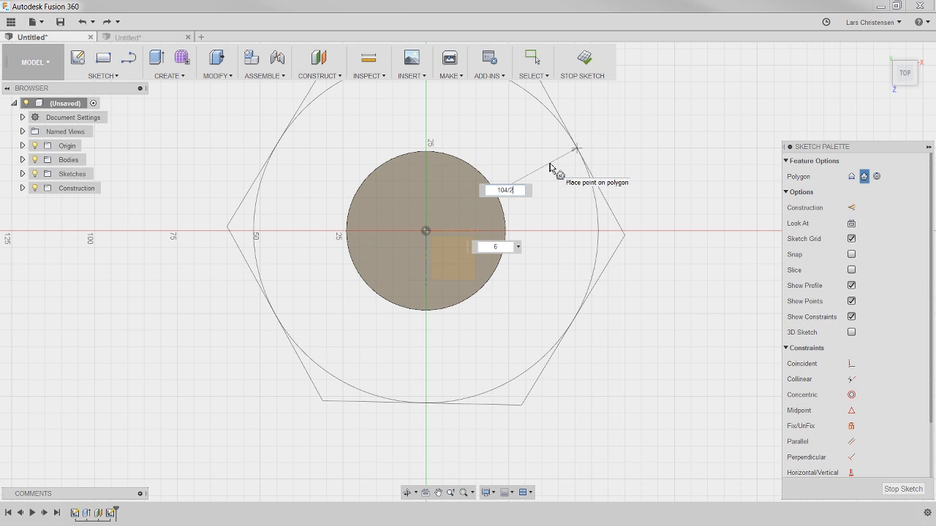
pyautogui.press('Return')
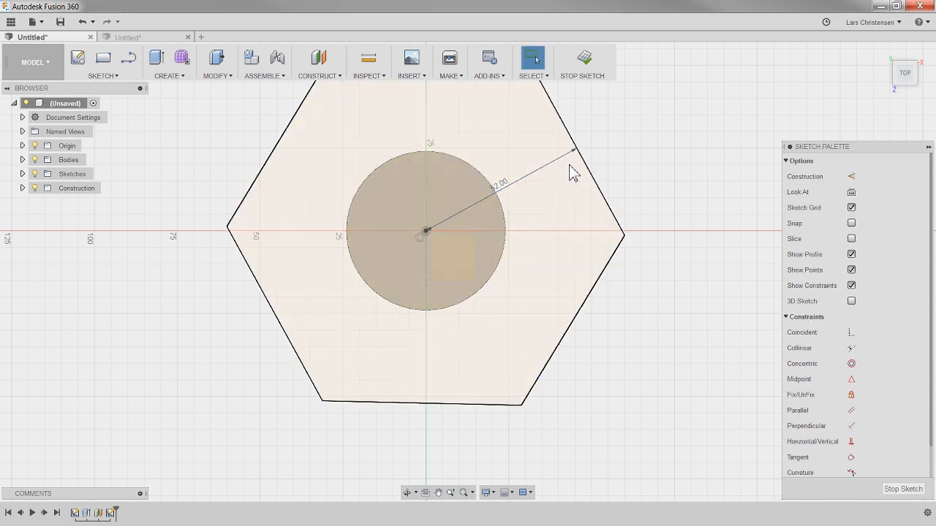
# - Rotate the hexagon about its center by one corner and constrain its lower edge to be horizontal
pyautogui.scroll(-2, 388, 431)
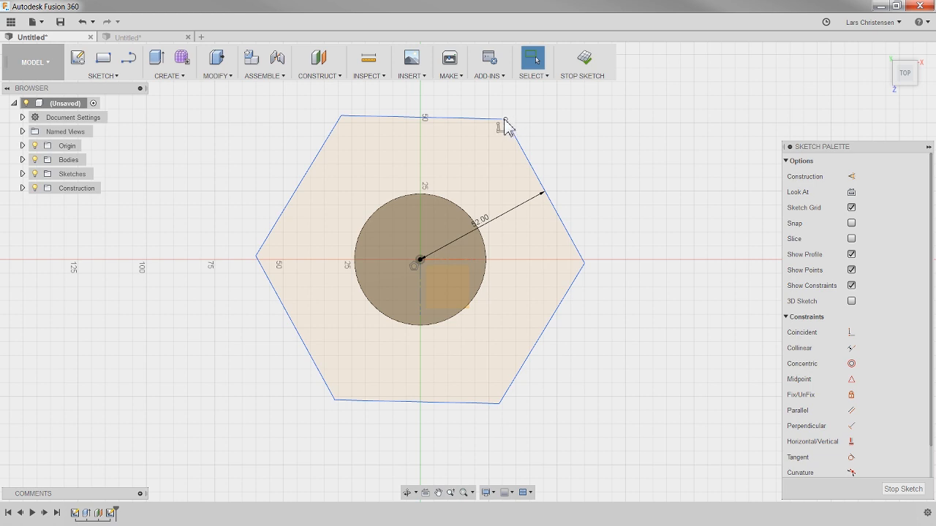
pyautogui.moveTo(506, 126); pyautogui.dragTo(308, 261)
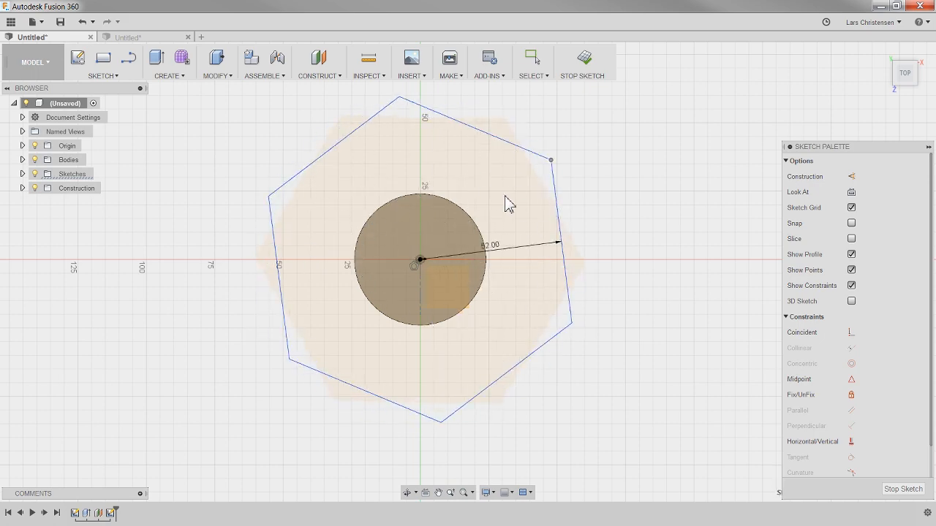
pyautogui.click(532, 277)
pyautogui.press('Escape')
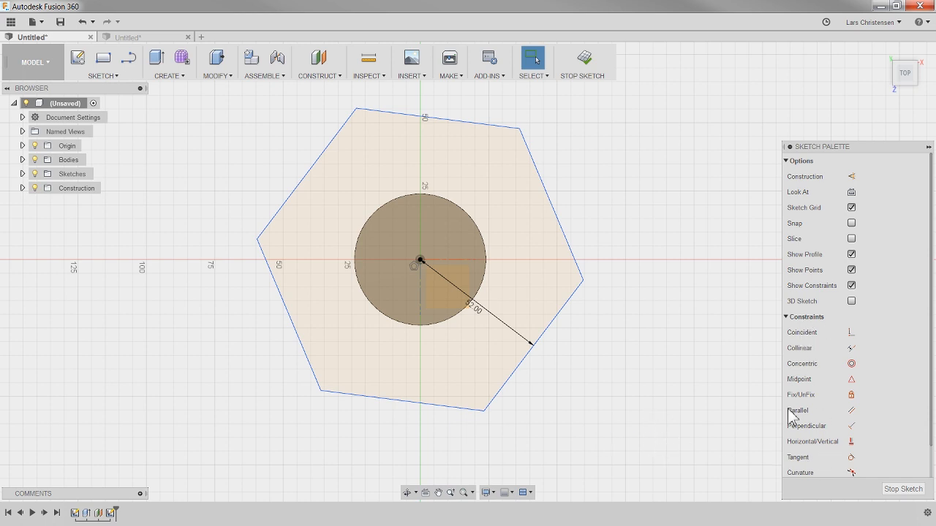
pyautogui.click(425, 403)
pyautogui.click(852, 442)
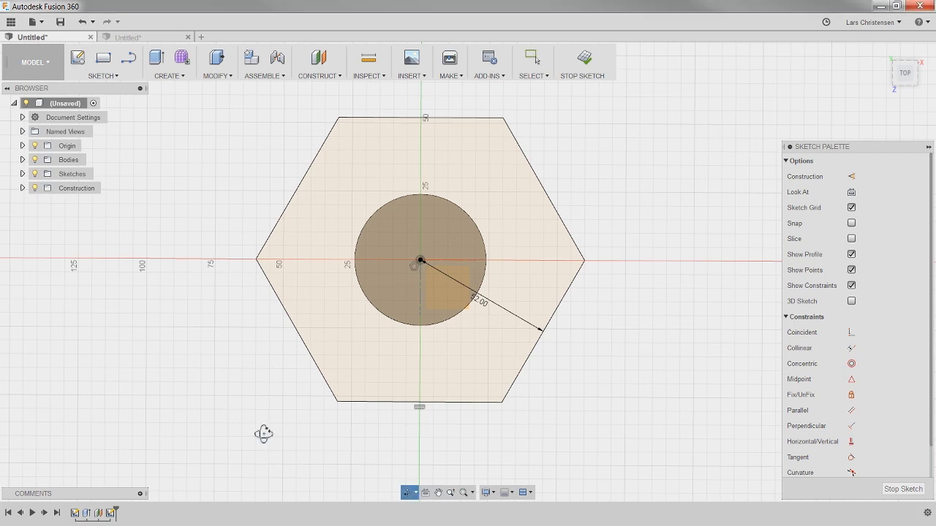
# - Extrude the hexagon profile -10 mm toward the cylinder as a new body
pyautogui.moveTo(263, 432)
pyautogui.keyDown('shift'); pyautogui.mouseDown(button='middle')
pyautogui.moveTo(294, 334)
pyautogui.moveTo(278, 360)
pyautogui.moveTo(296, 351)
pyautogui.moveTo(292, 359)
pyautogui.mouseUp(button='middle'); pyautogui.keyUp('shift')
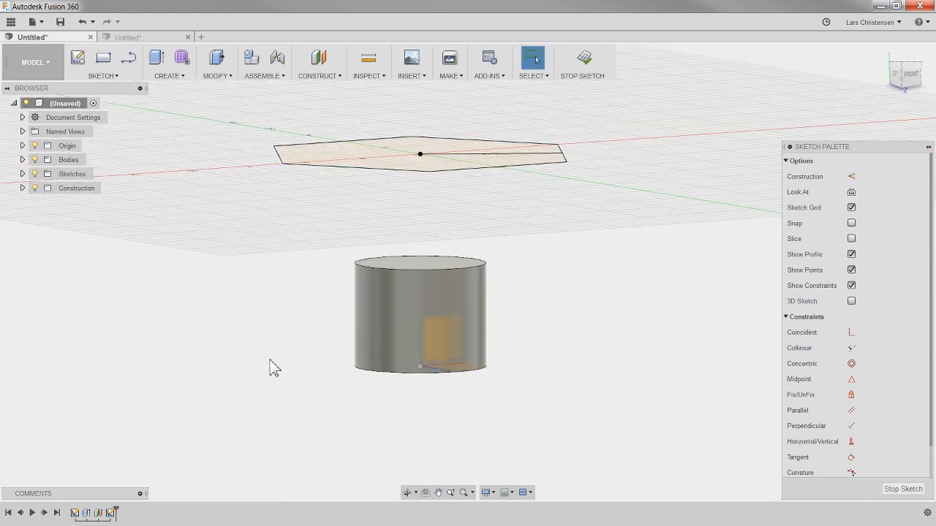
pyautogui.moveTo(271, 370)
pyautogui.keyDown('shift'); pyautogui.mouseDown(button='middle')
pyautogui.moveTo(282, 348)
pyautogui.moveTo(239, 363)
pyautogui.moveTo(246, 377)
pyautogui.moveTo(196, 407)
pyautogui.mouseUp(button='middle'); pyautogui.keyUp('shift')
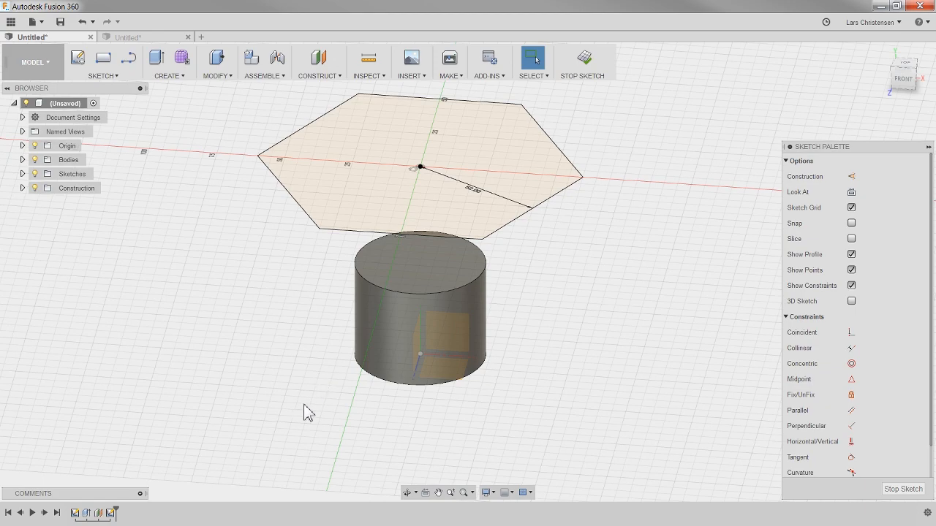
pyautogui.keyDown('shift'); pyautogui.moveTo(302, 409); pyautogui.dragTo(285, 388, button='middle'); pyautogui.keyUp('shift')
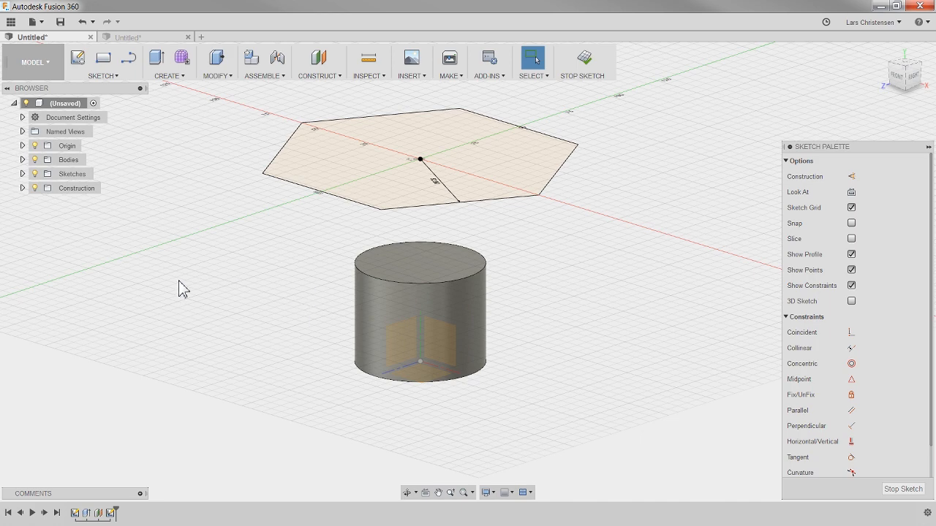
pyautogui.click(327, 80)
pyautogui.press('q')
pyautogui.click(351, 182)
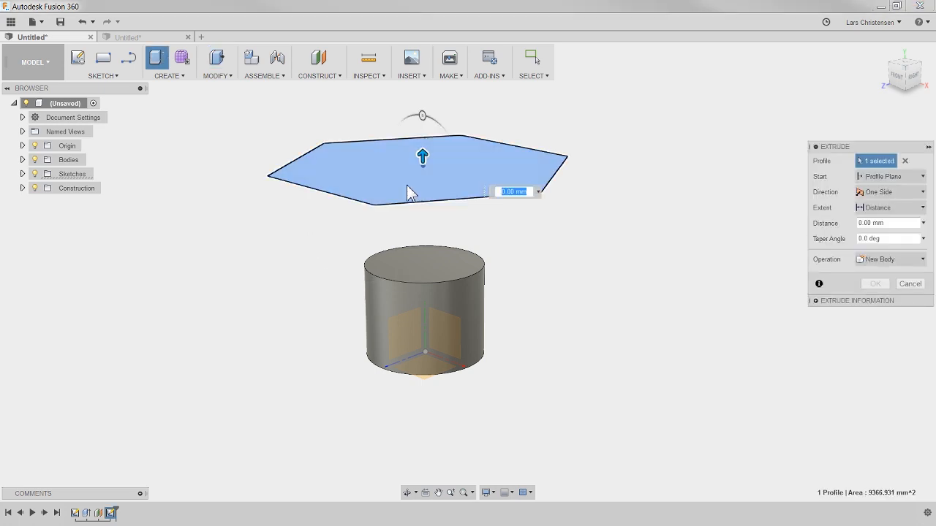
pyautogui.moveTo(422, 159); pyautogui.dragTo(425, 202)
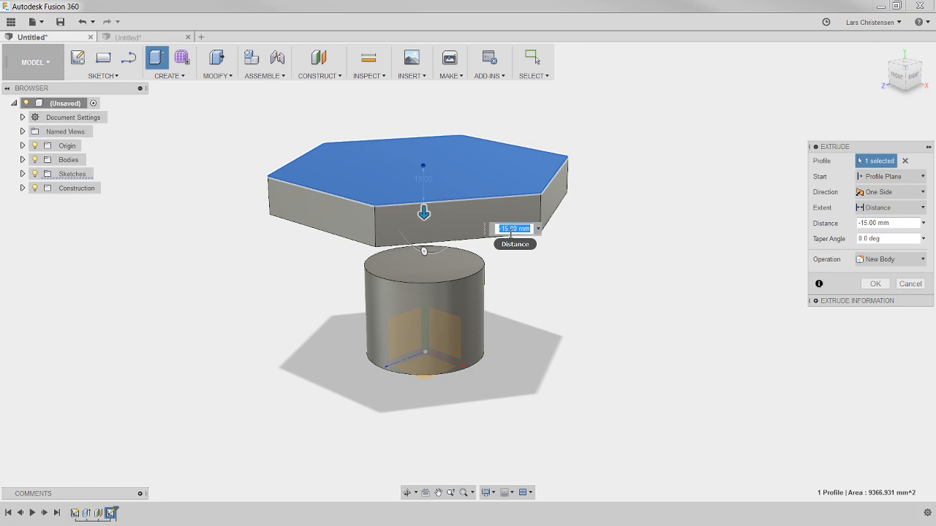
pyautogui.write('10')
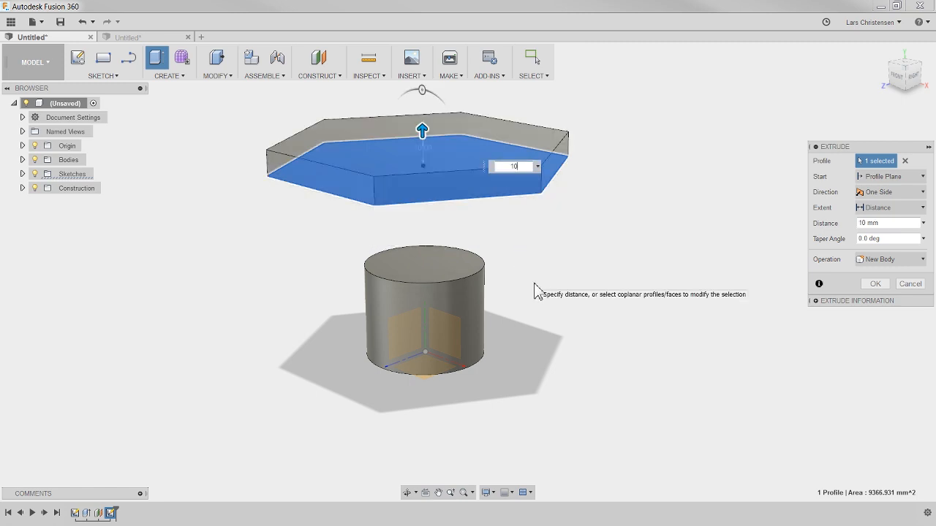
pyautogui.write('-')
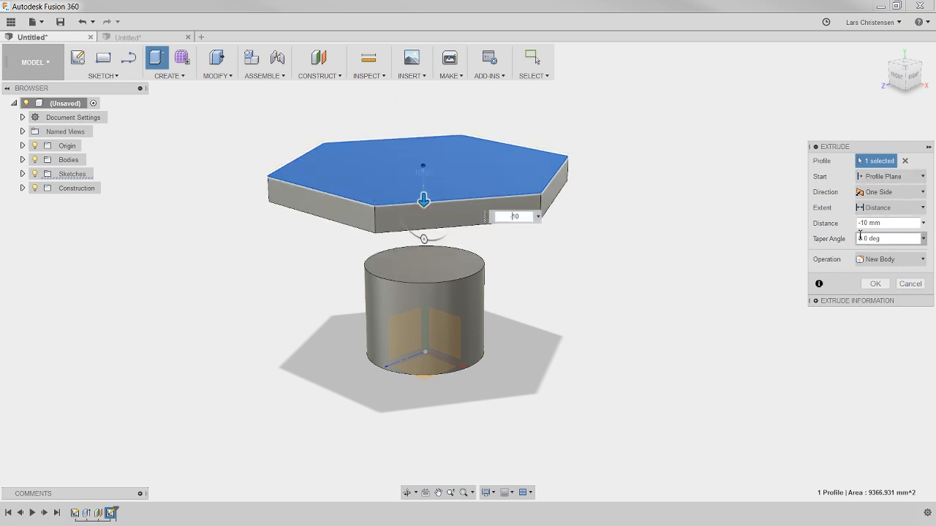
pyautogui.click(875, 284)
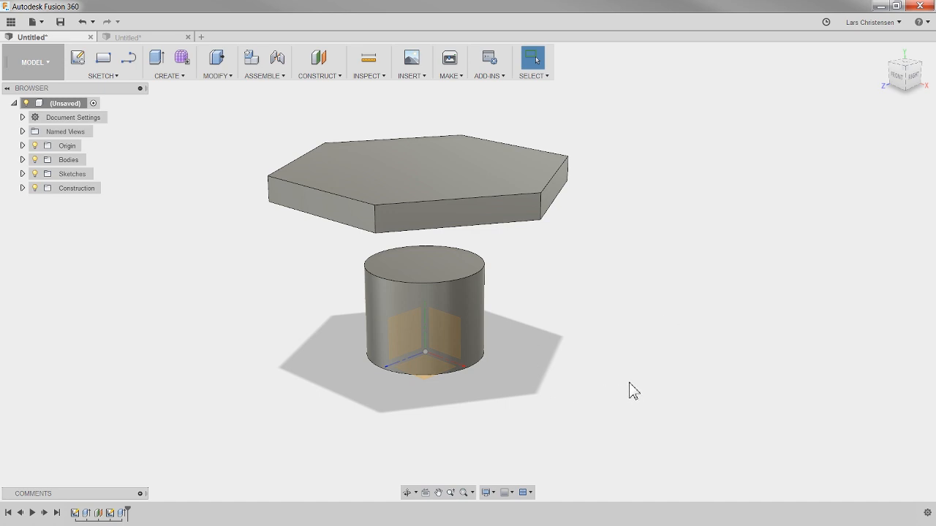
# - Review the list of bodies and examine the hexagonal plate and the cylinder from several angles
pyautogui.keyDown('shift'); pyautogui.moveTo(631, 388); pyautogui.dragTo(585, 377, button='middle'); pyautogui.keyUp('shift')
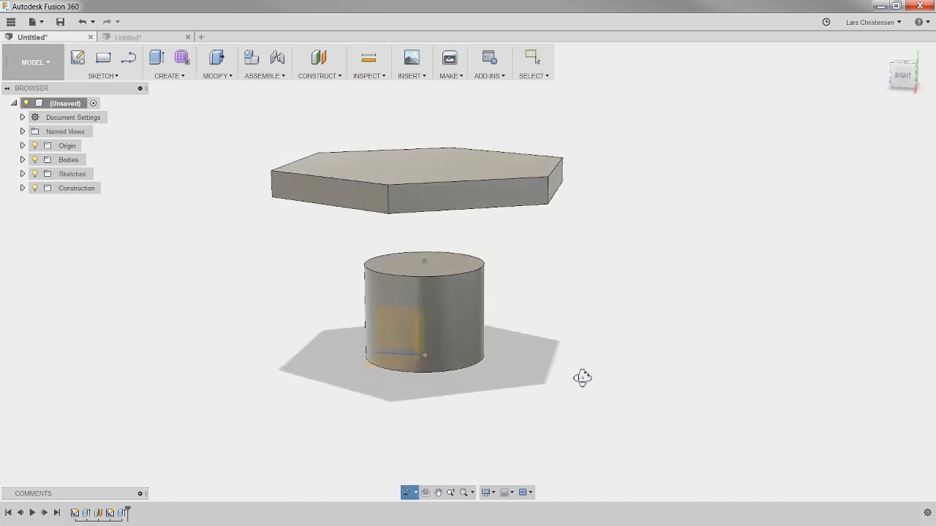
pyautogui.click(22, 159)
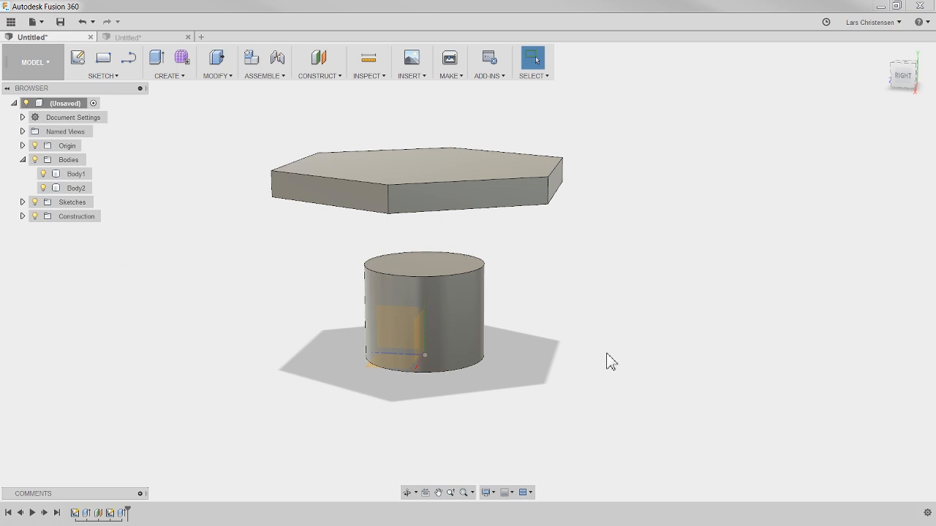
pyautogui.keyDown('shift'); pyautogui.moveTo(611, 361); pyautogui.dragTo(687, 329, button='middle'); pyautogui.keyUp('shift')
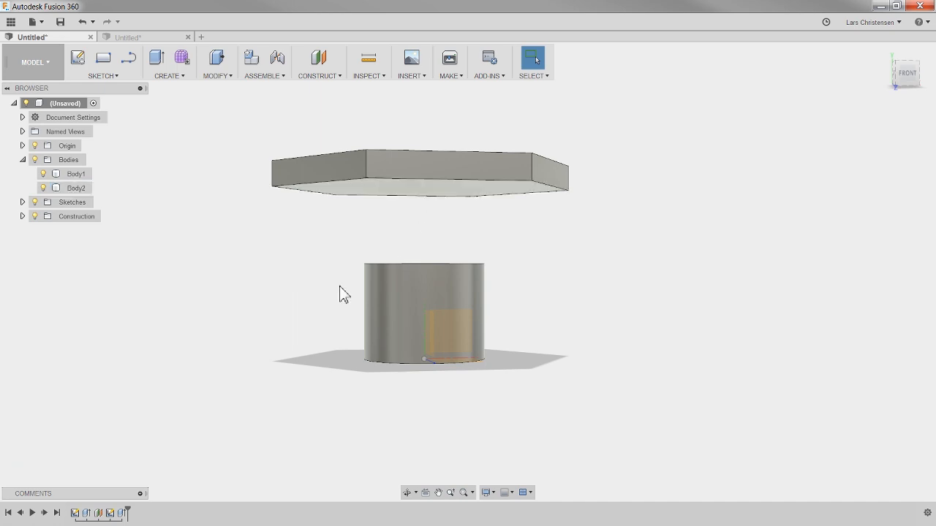
pyautogui.keyDown('shift'); pyautogui.moveTo(339, 287); pyautogui.dragTo(409, 286, button='middle'); pyautogui.keyUp('shift')
pyautogui.keyDown('shift'); pyautogui.moveTo(288, 297); pyautogui.dragTo(285, 261, button='middle'); pyautogui.keyUp('shift')
pyautogui.keyDown('shift'); pyautogui.moveTo(326, 232); pyautogui.dragTo(428, 275, button='middle'); pyautogui.keyUp('shift')
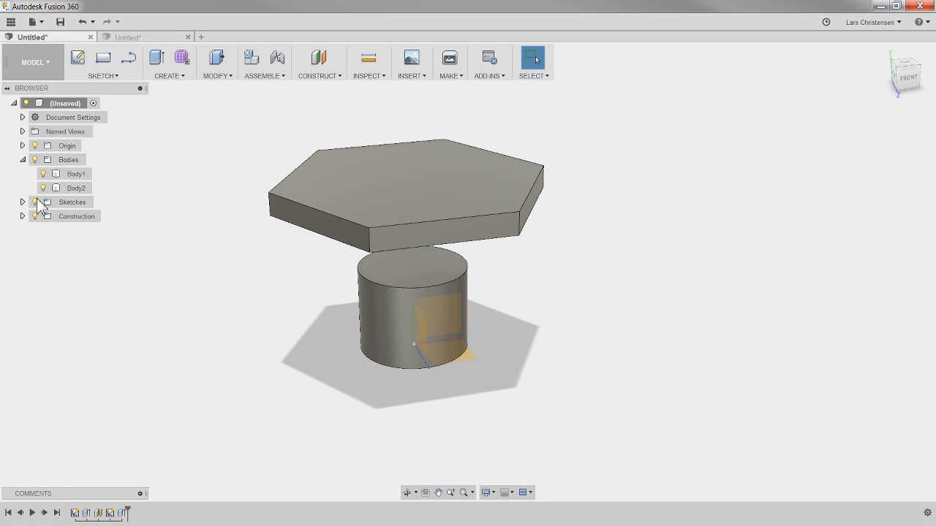
pyautogui.click(23, 159)
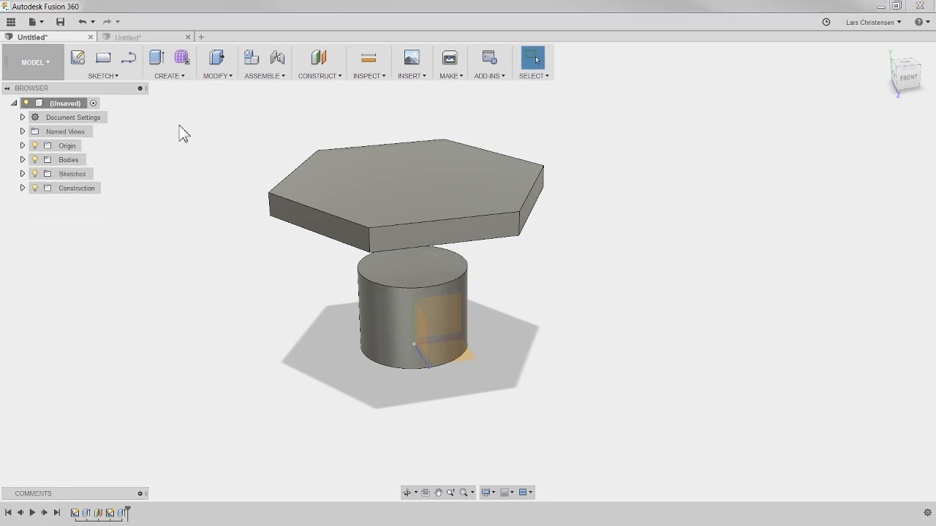
# - Start a Loft between the cylinder's top face and the underside of the hexagonal plate
pyautogui.click(182, 83)
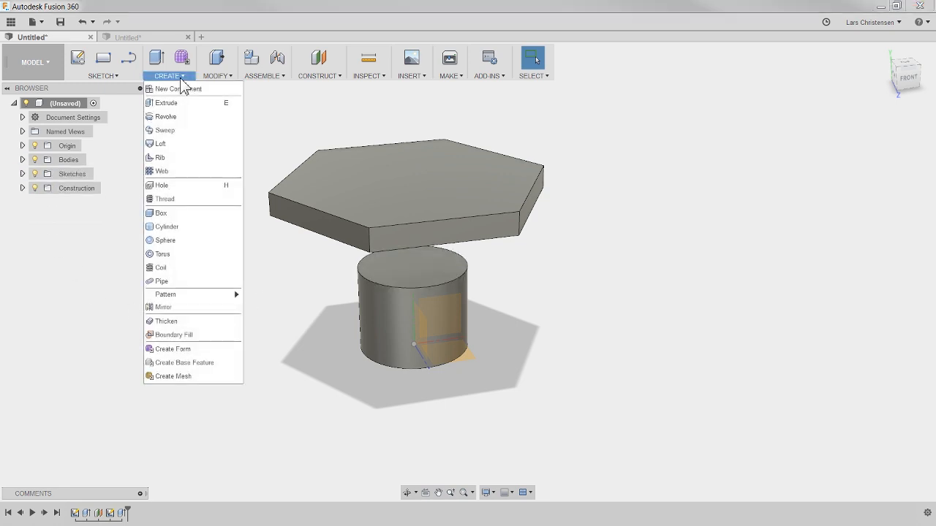
pyautogui.click(183, 152)
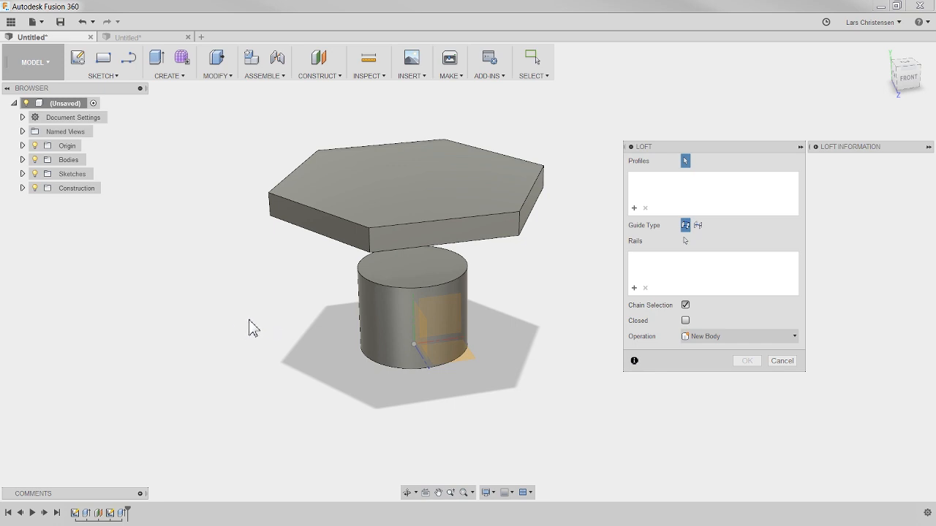
pyautogui.click(415, 264)
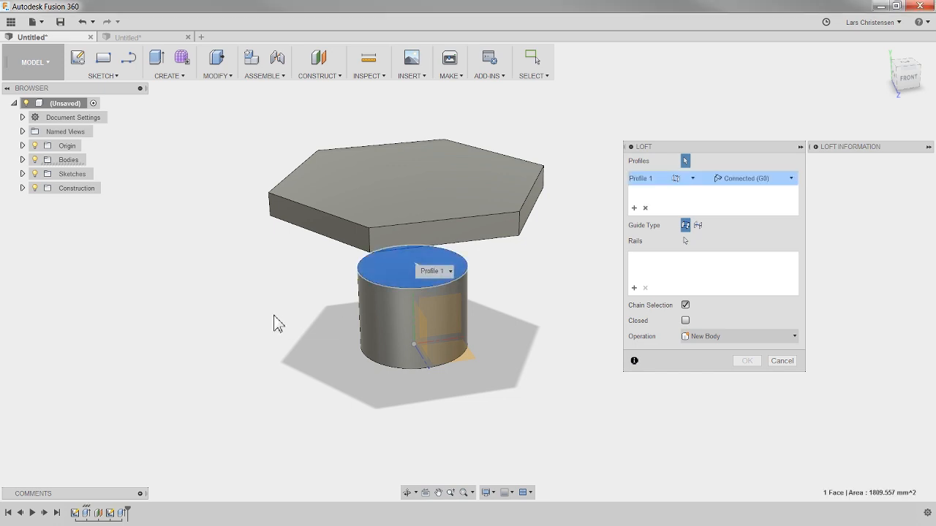
pyautogui.keyDown('shift'); pyautogui.moveTo(286, 332); pyautogui.dragTo(286, 303, button='middle'); pyautogui.keyUp('shift')
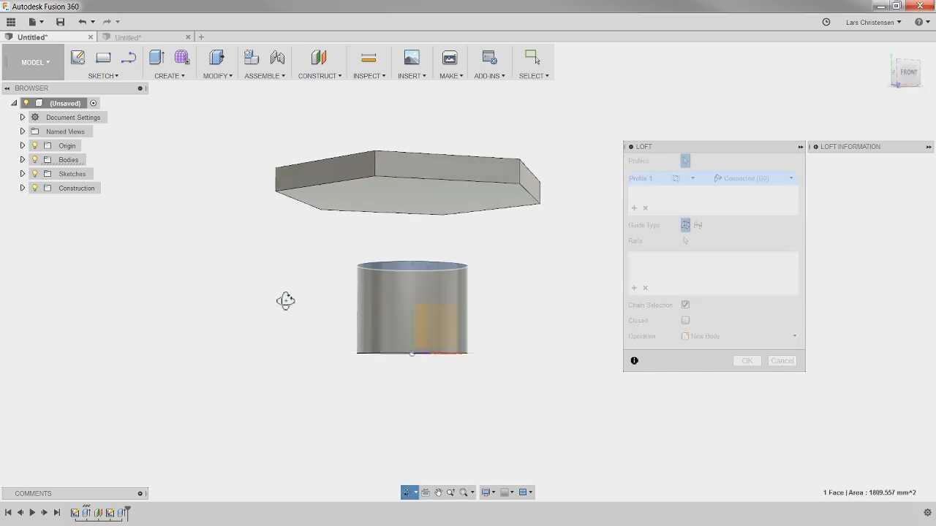
pyautogui.click(389, 199)
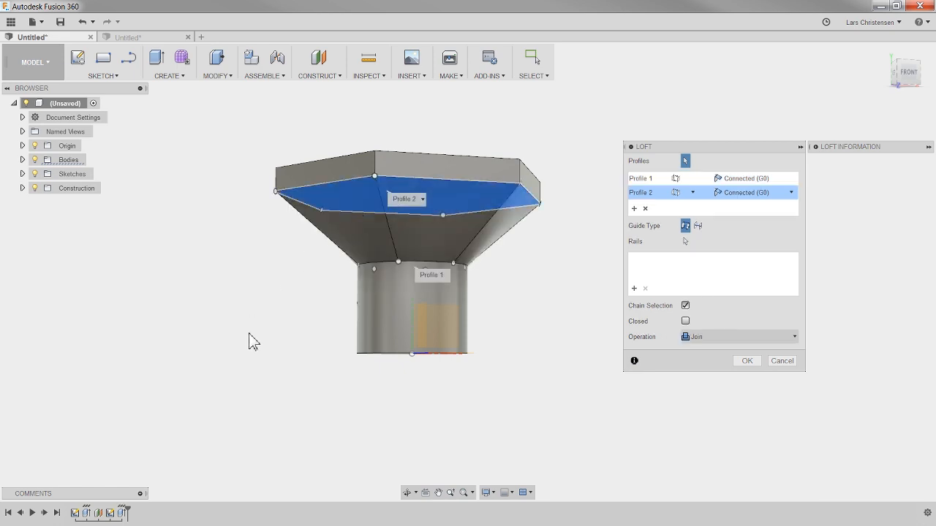
pyautogui.keyDown('shift'); pyautogui.moveTo(238, 346); pyautogui.dragTo(160, 359, button='middle'); pyautogui.keyUp('shift')
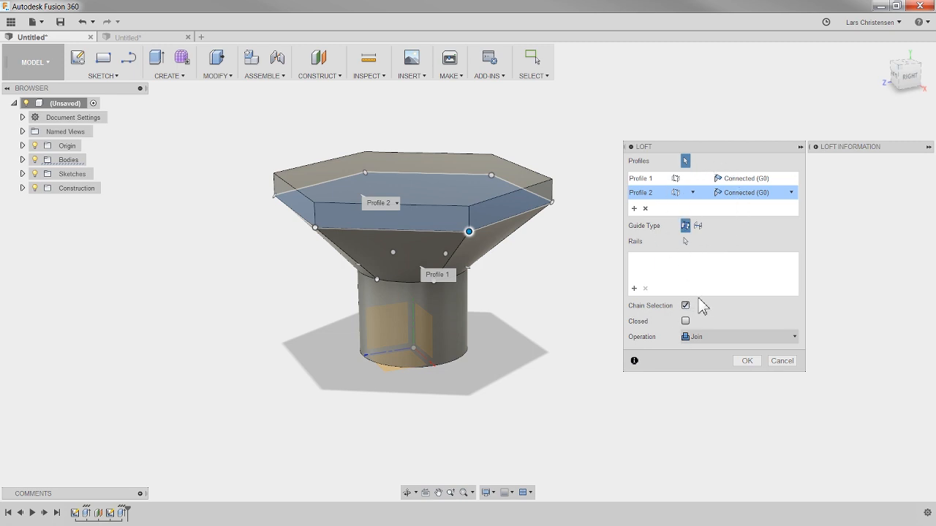
# - Try the Tangent (G1) condition for the loft profile on the cylinder's top face
pyautogui.click(724, 179)
pyautogui.click(733, 181)
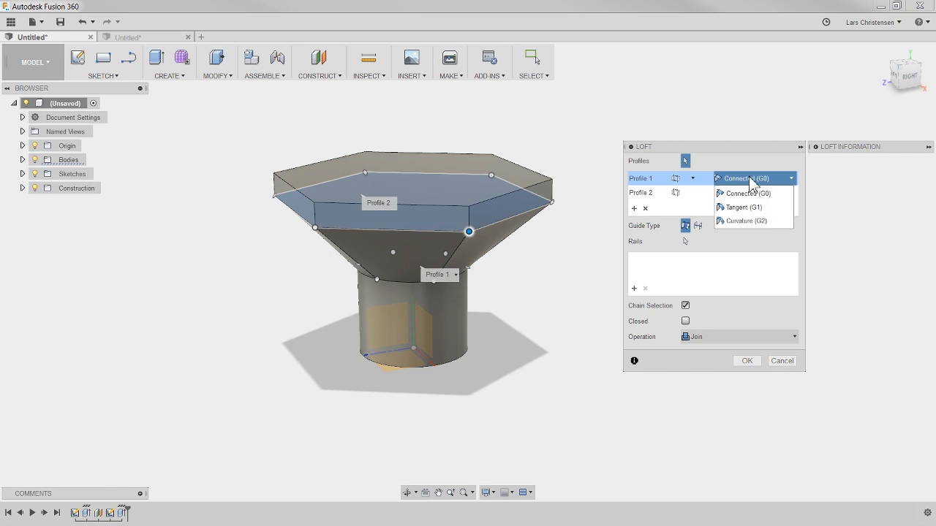
pyautogui.click(752, 193)
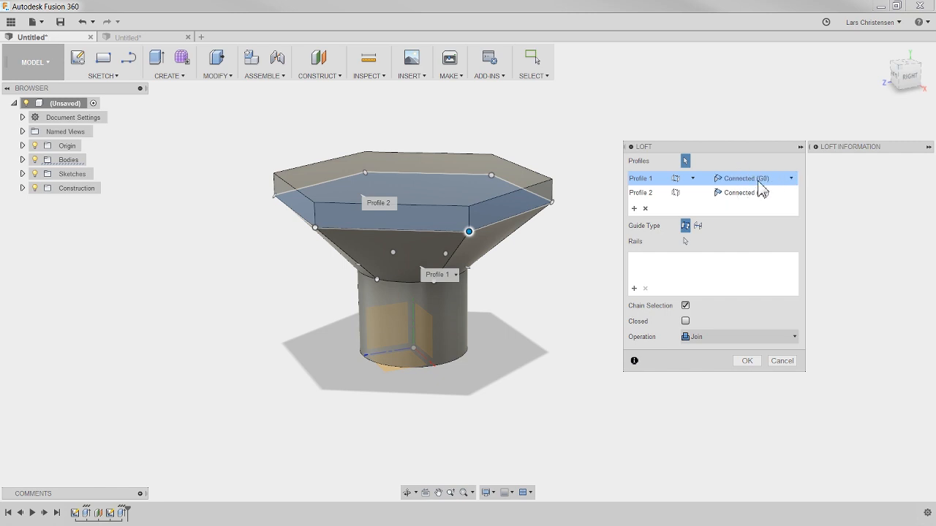
pyautogui.click(758, 182)
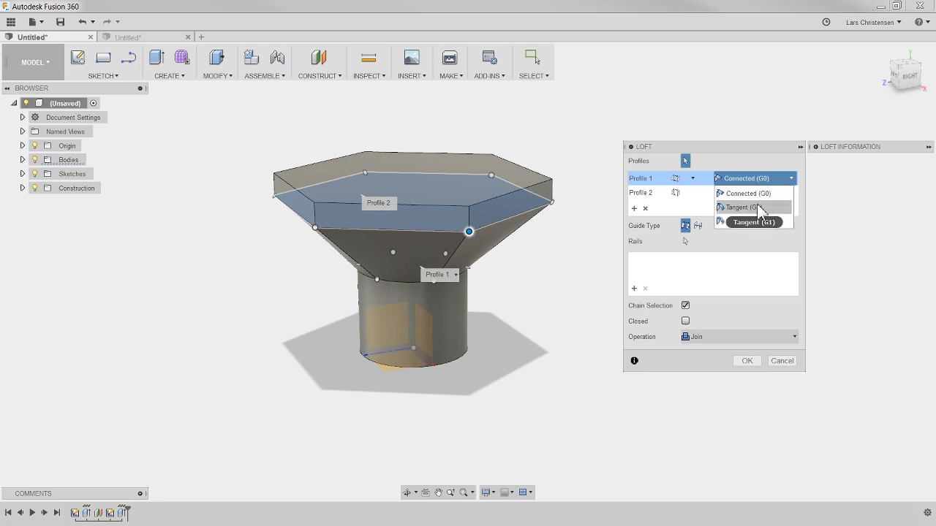
pyautogui.click(759, 209)
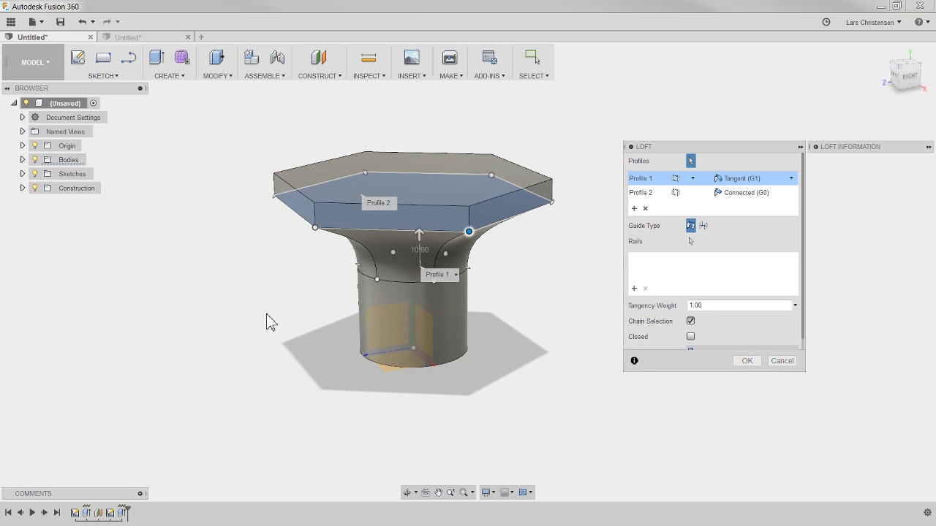
pyautogui.keyDown('shift'); pyautogui.moveTo(267, 319); pyautogui.dragTo(278, 303, button='middle'); pyautogui.keyUp('shift')
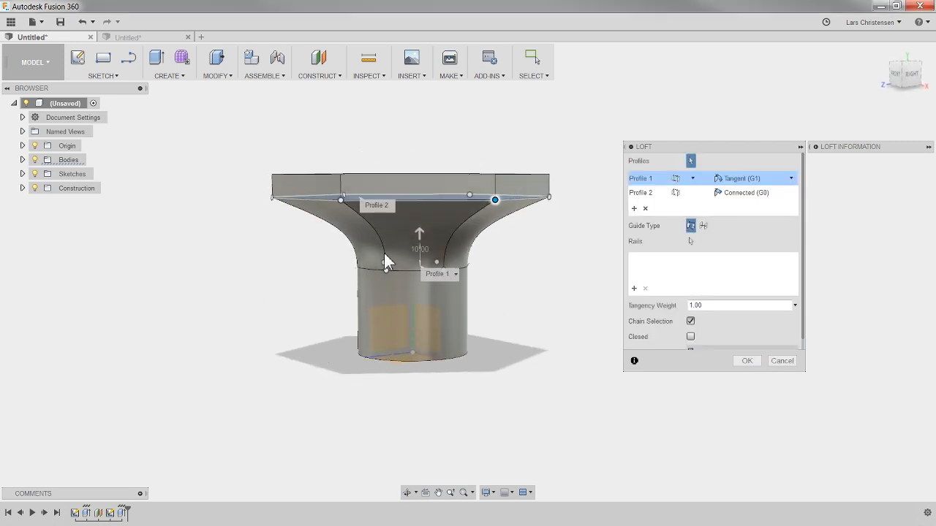
# - Set the loft profile on the cylinder's top face to Connected (G0) and complete the loft with the Join operation
pyautogui.click(790, 178)
pyautogui.click(742, 192)
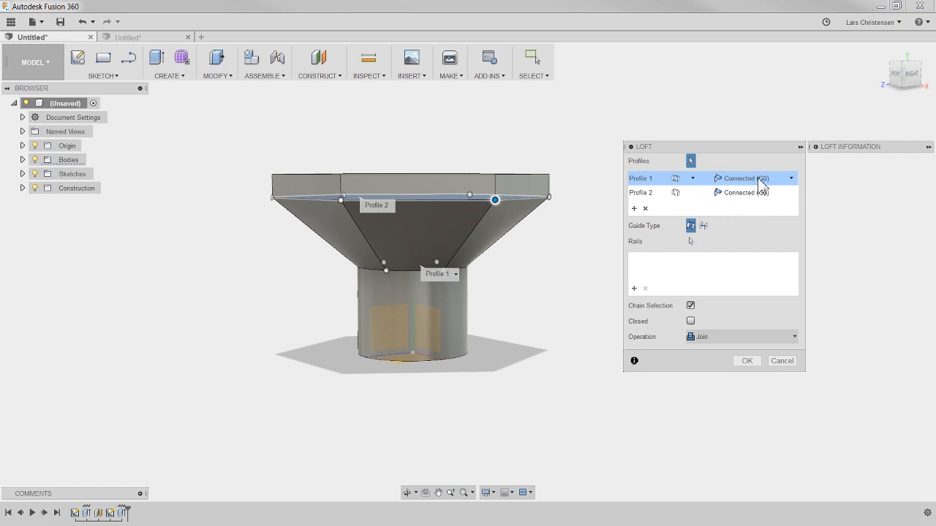
pyautogui.click(746, 361)
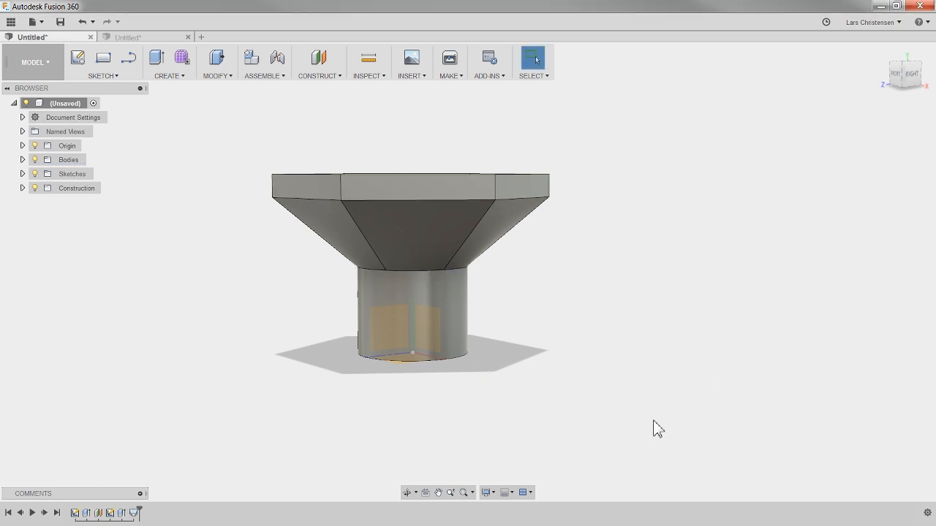
# - Examine the lofted transition and the hexagonal head from the sides and from above
pyautogui.press('F4')
pyautogui.moveTo(593, 424); pyautogui.dragTo(710, 445)
pyautogui.press('Escape')
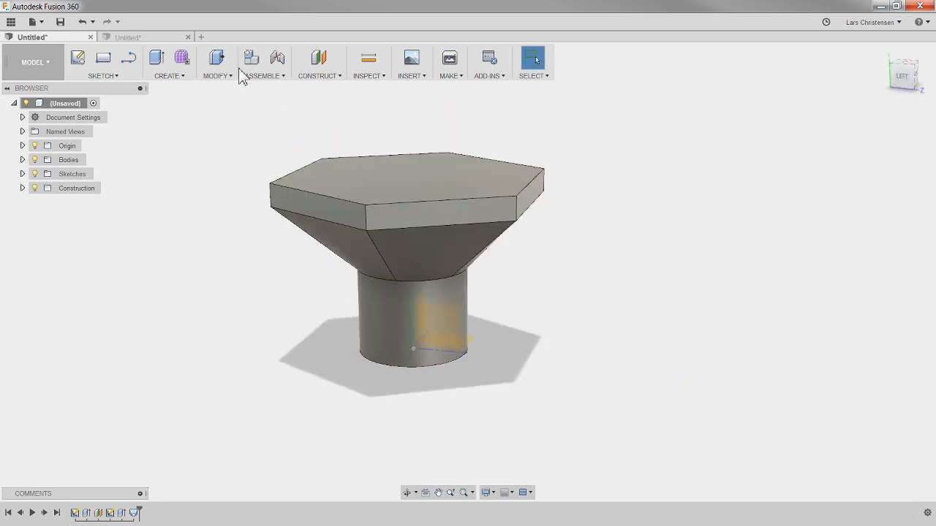
pyautogui.click(172, 76)
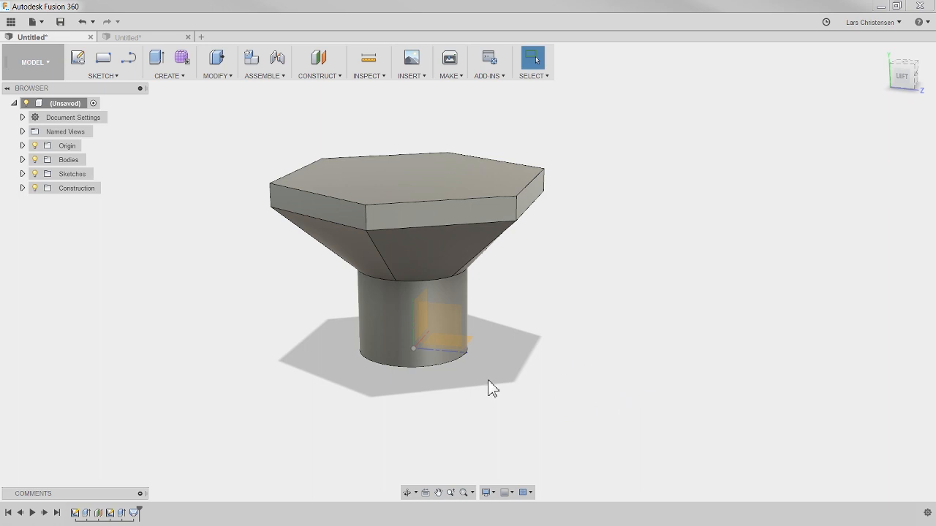
pyautogui.keyDown('shift'); pyautogui.moveTo(585, 394); pyautogui.dragTo(566, 403, button='middle'); pyautogui.keyUp('shift')
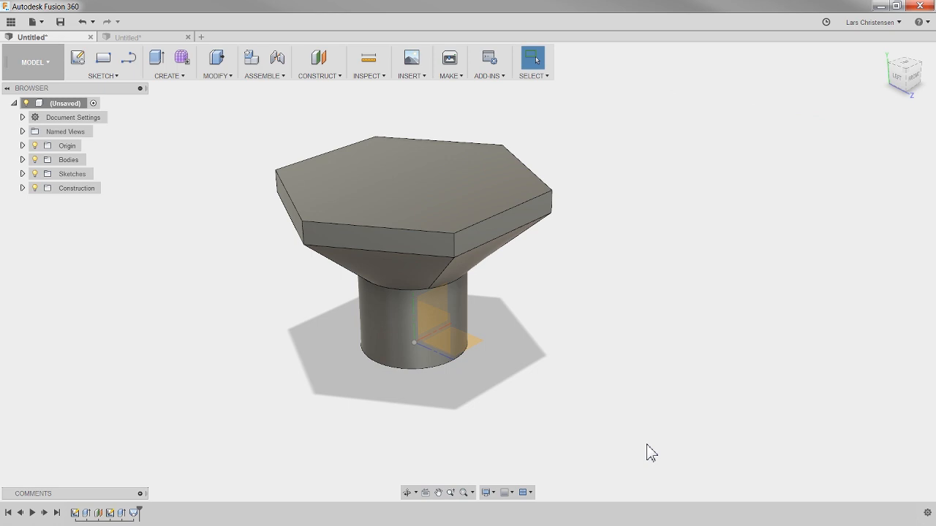
pyautogui.moveTo(234, 326)
pyautogui.keyDown('shift'); pyautogui.mouseDown(button='middle')
pyautogui.moveTo(234, 309)
pyautogui.moveTo(222, 328)
pyautogui.mouseUp(button='middle'); pyautogui.keyUp('shift')
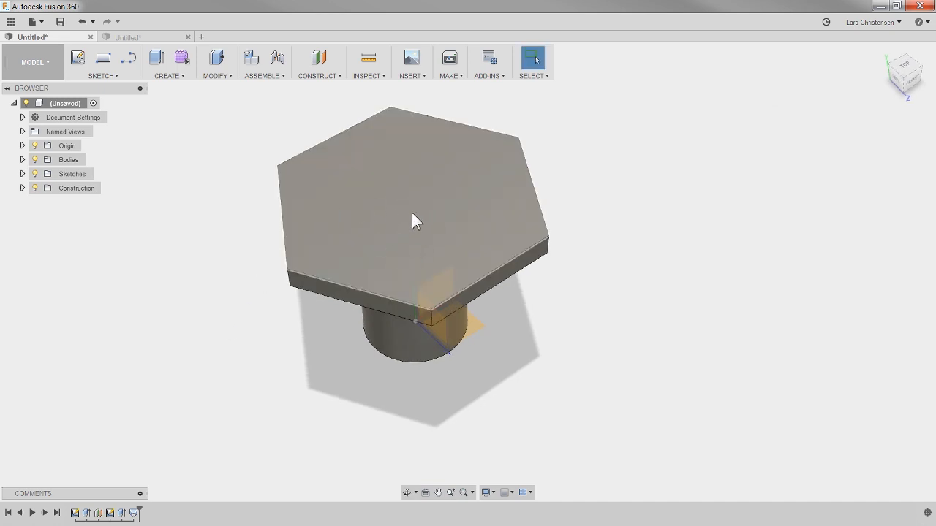
pyautogui.keyDown('shift'); pyautogui.moveTo(248, 366); pyautogui.dragTo(230, 333, button='middle'); pyautogui.keyUp('shift')
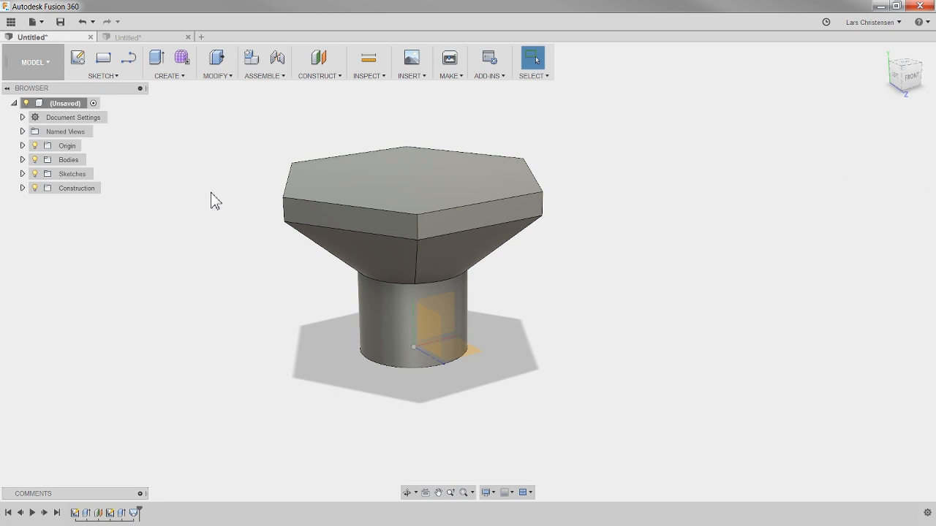
# - Shell the solid with a 3 mm inside thickness, removing the top hexagonal face
pyautogui.click(221, 76)
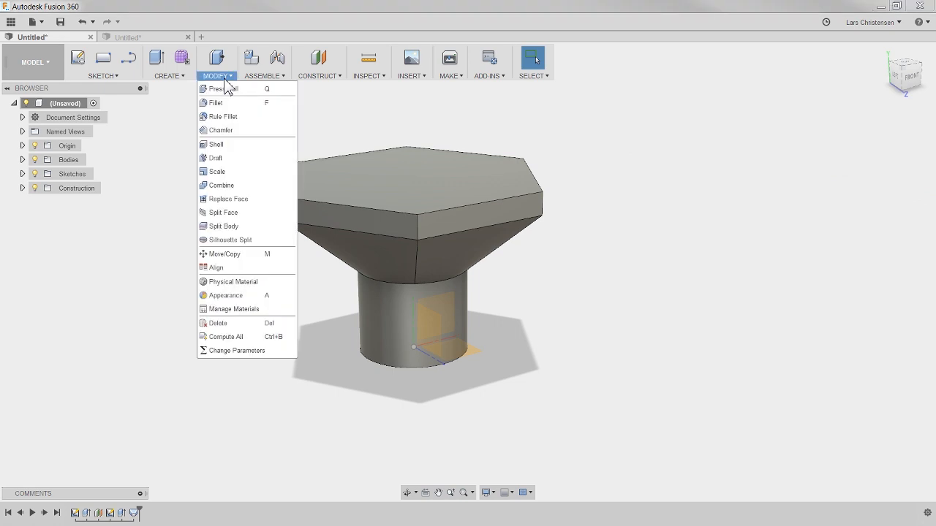
pyautogui.click(216, 144)
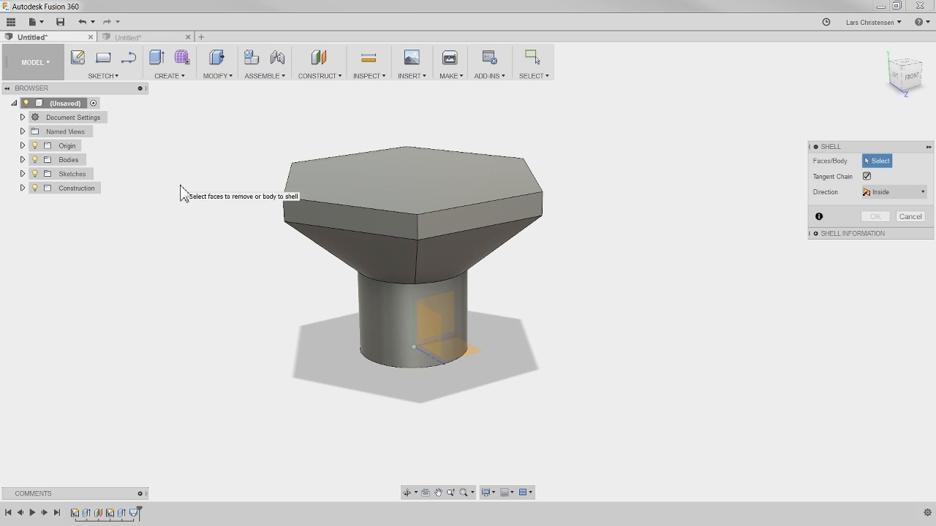
pyautogui.click(403, 186)
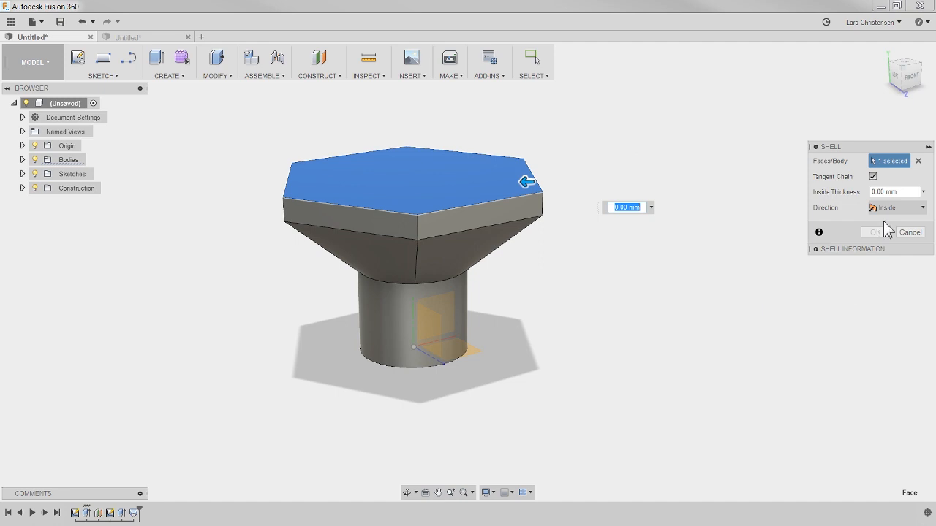
pyautogui.click(899, 191)
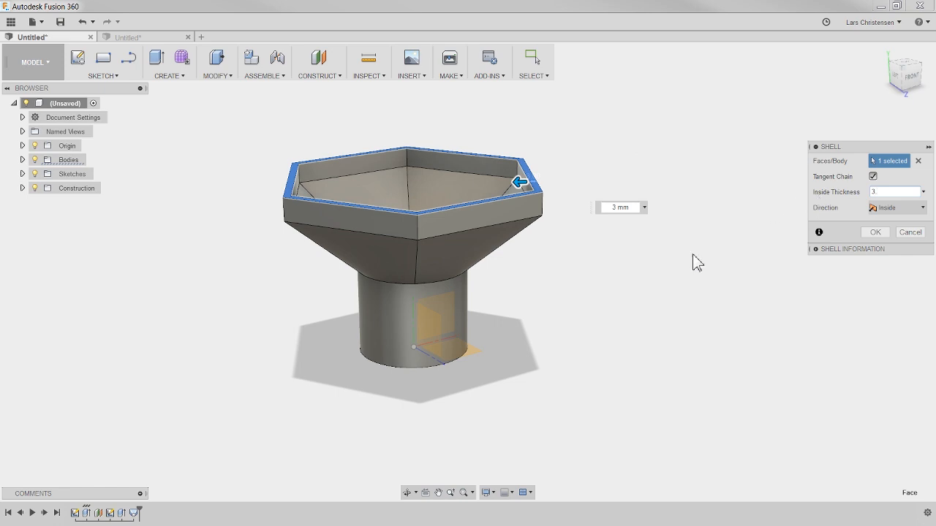
pyautogui.keyDown('shift'); pyautogui.moveTo(626, 338); pyautogui.dragTo(658, 377, button='middle'); pyautogui.keyUp('shift')
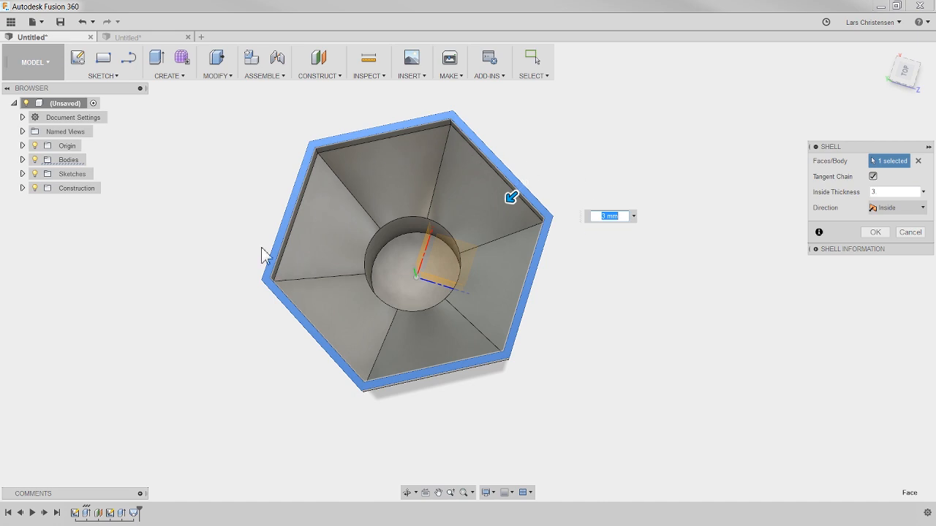
pyautogui.keyDown('shift'); pyautogui.moveTo(264, 255); pyautogui.dragTo(266, 210, button='middle'); pyautogui.keyUp('shift')
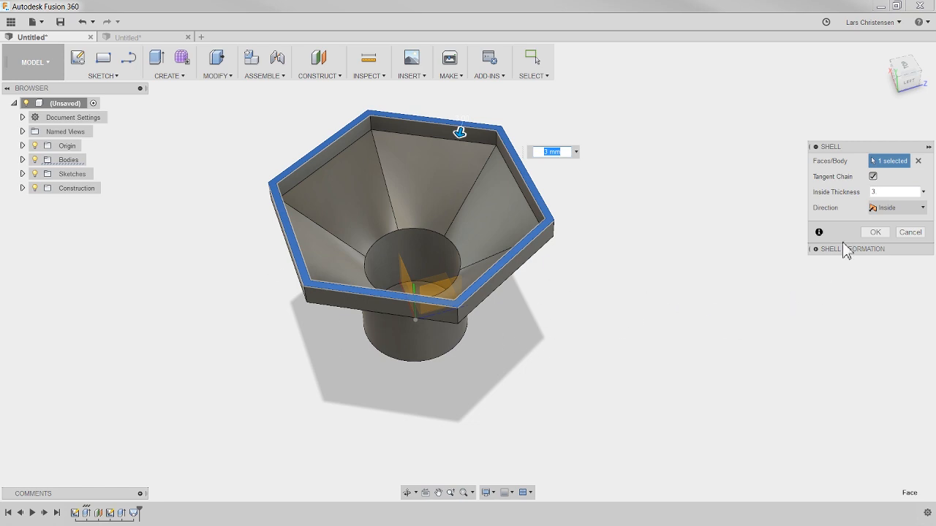
pyautogui.click(873, 232)
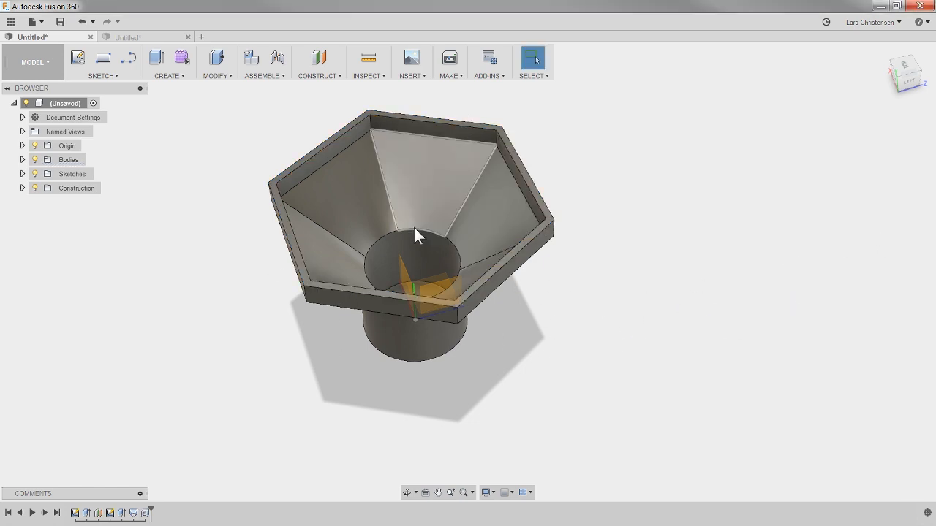
# - Inspect the wall thickness with a Section Analysis from one side face of the hexagonal rim, offset -45 mm, and discard the analysis
pyautogui.click(371, 76)
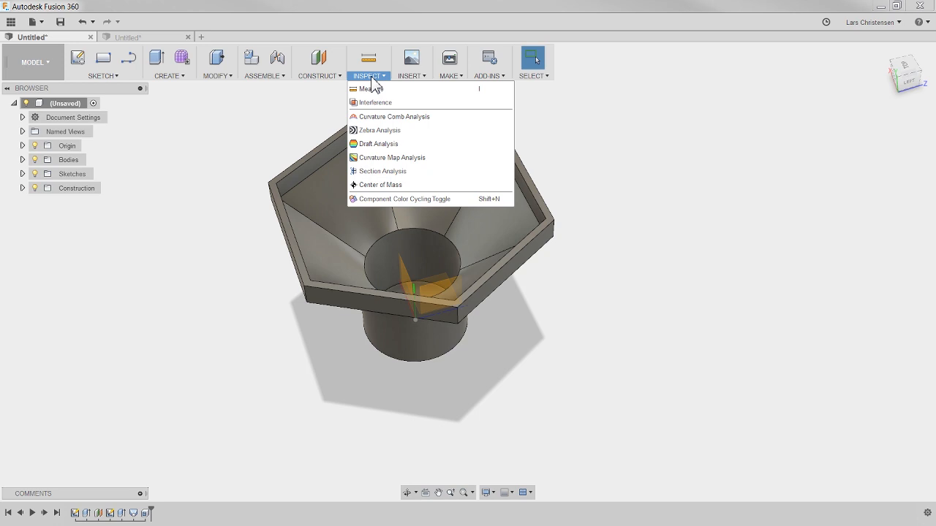
pyautogui.click(387, 172)
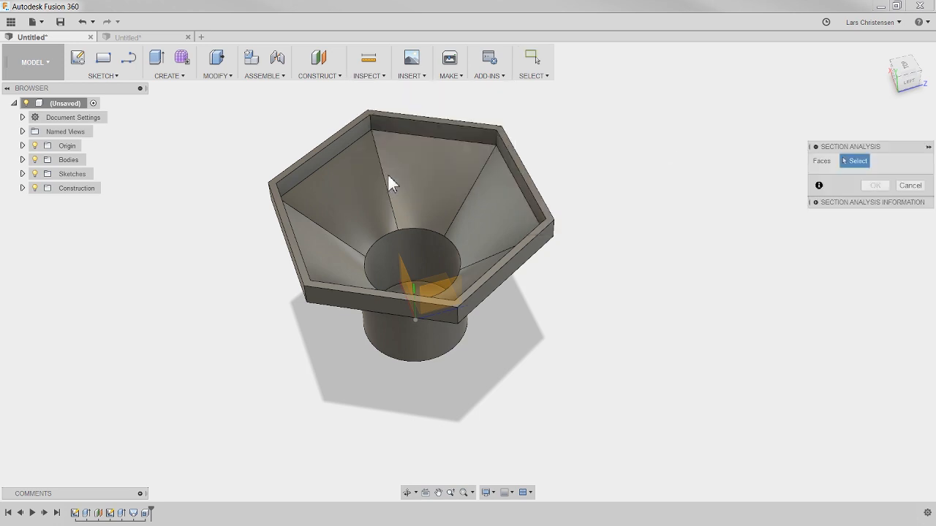
pyautogui.click(519, 268)
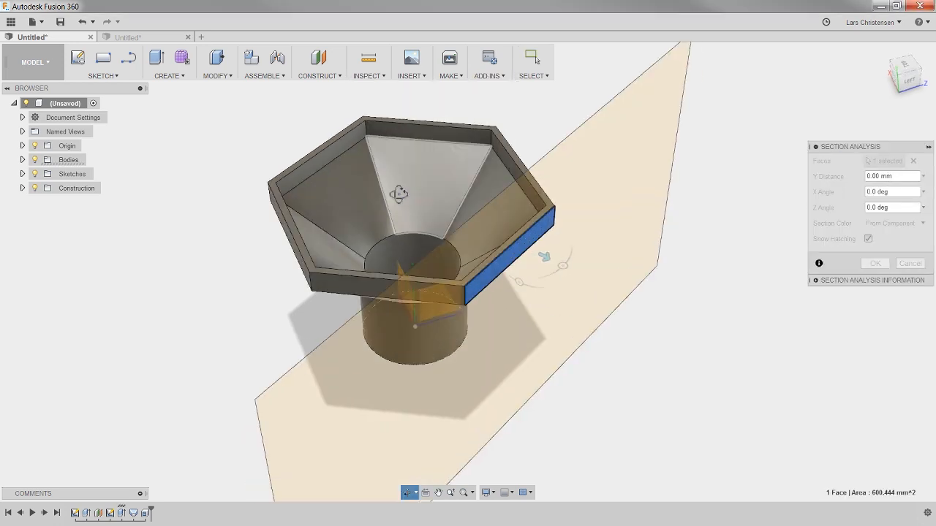
pyautogui.keyDown('shift'); pyautogui.moveTo(398, 195); pyautogui.dragTo(399, 170, button='middle'); pyautogui.keyUp('shift')
pyautogui.moveTo(546, 201); pyautogui.dragTo(449, 184)
pyautogui.keyDown('shift'); pyautogui.moveTo(647, 294); pyautogui.dragTo(592, 277, button='middle'); pyautogui.keyUp('shift')
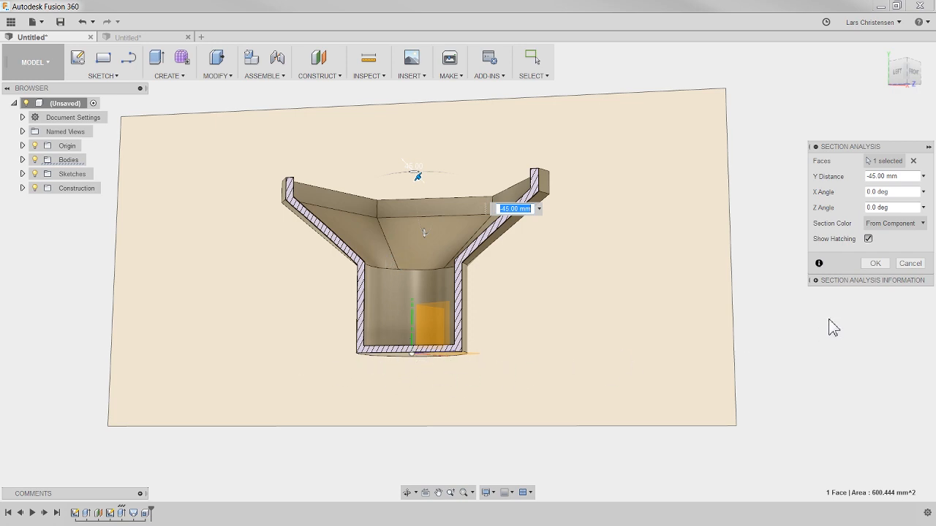
pyautogui.click(910, 265)
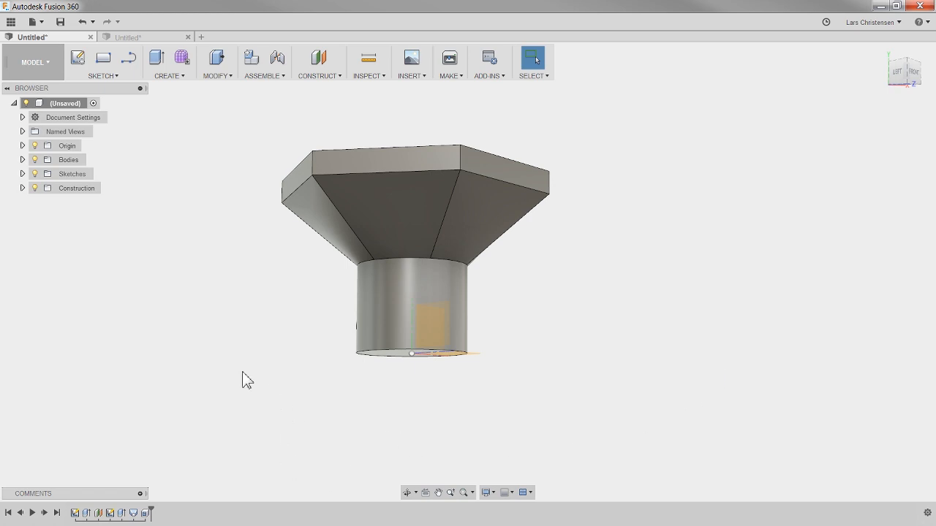
# - Edit the shell feature to also remove the cylinder's bottom face, keeping the inside thickness at 3 mm
pyautogui.keyDown('shift'); pyautogui.moveTo(245, 378); pyautogui.dragTo(273, 439, button='middle'); pyautogui.keyUp('shift')
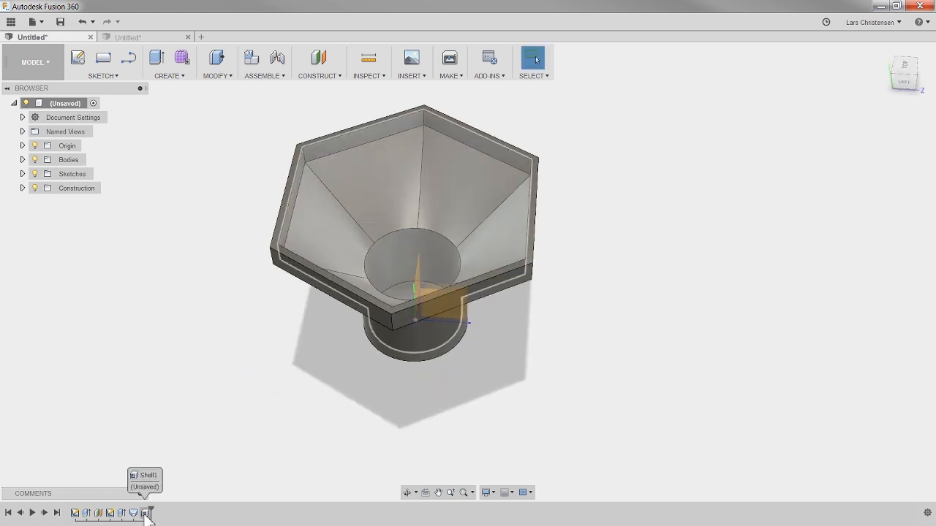
pyautogui.rightClick(146, 513)
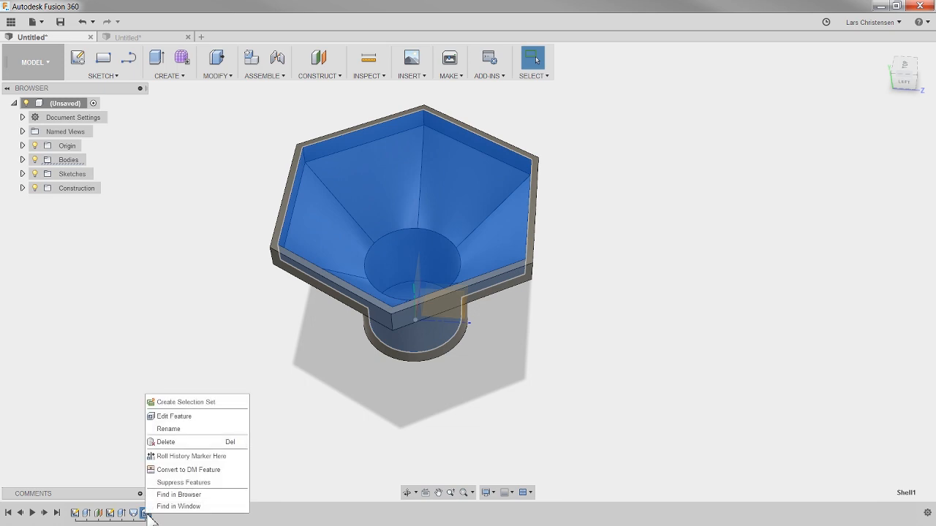
pyautogui.click(174, 416)
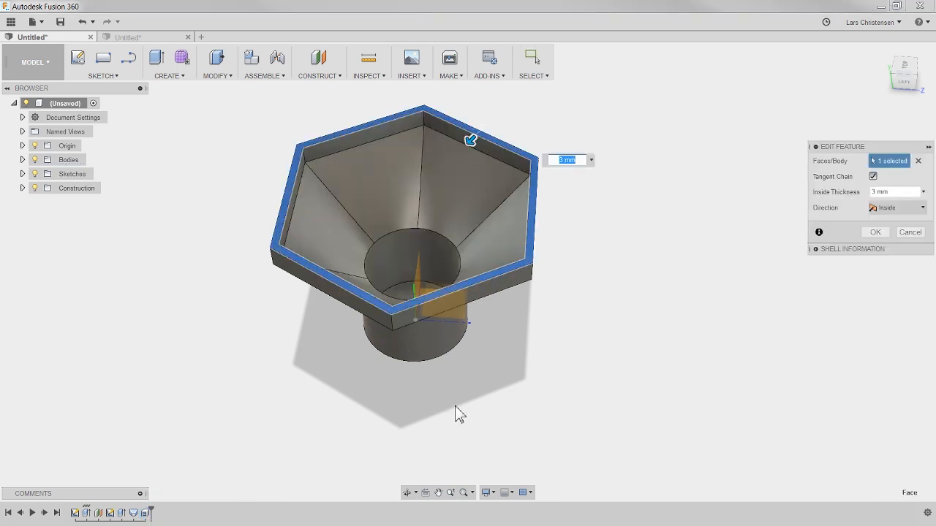
pyautogui.keyDown('shift'); pyautogui.moveTo(587, 418); pyautogui.dragTo(612, 242, button='middle'); pyautogui.keyUp('shift')
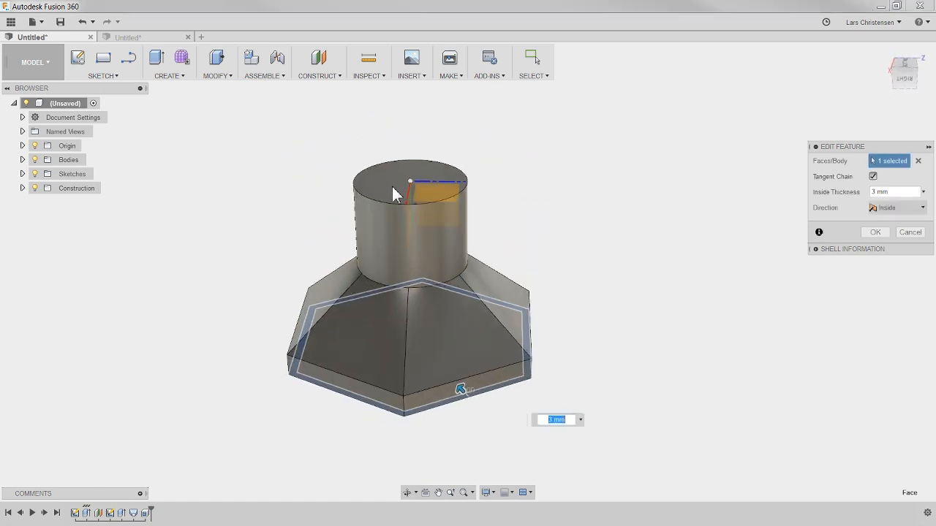
pyautogui.click(892, 193)
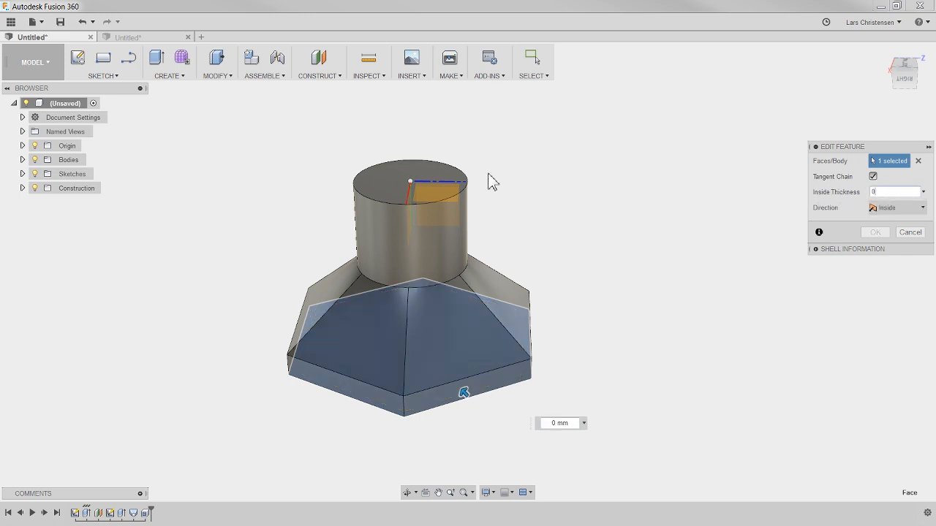
pyautogui.click(891, 192)
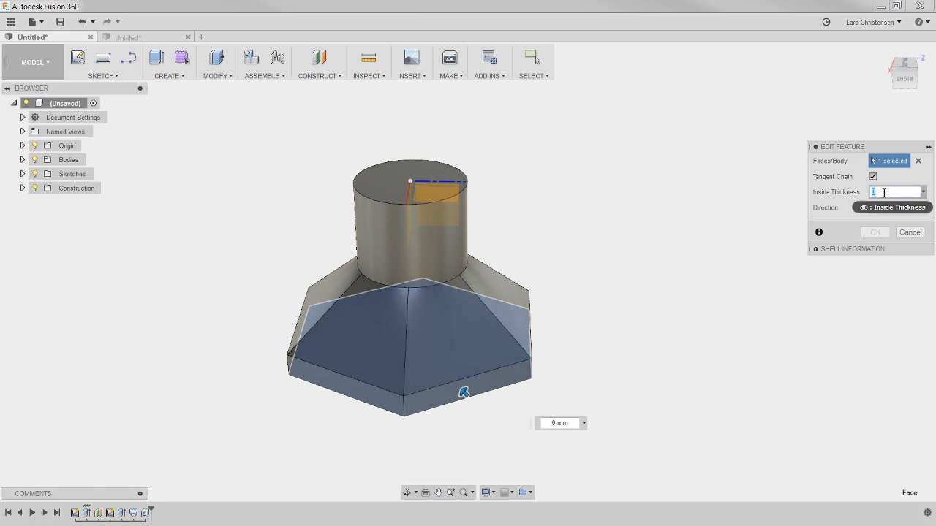
pyautogui.click(402, 192)
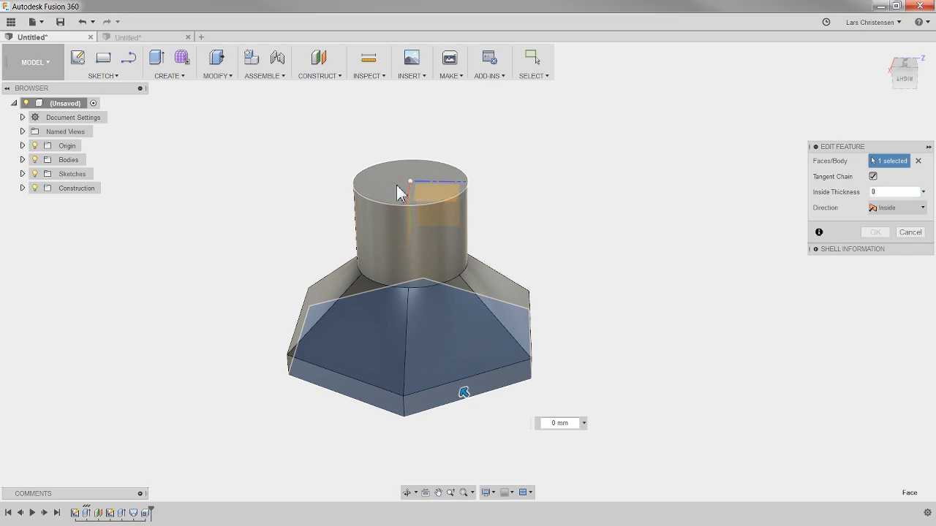
pyautogui.moveTo(880, 193); pyautogui.dragTo(853, 190)
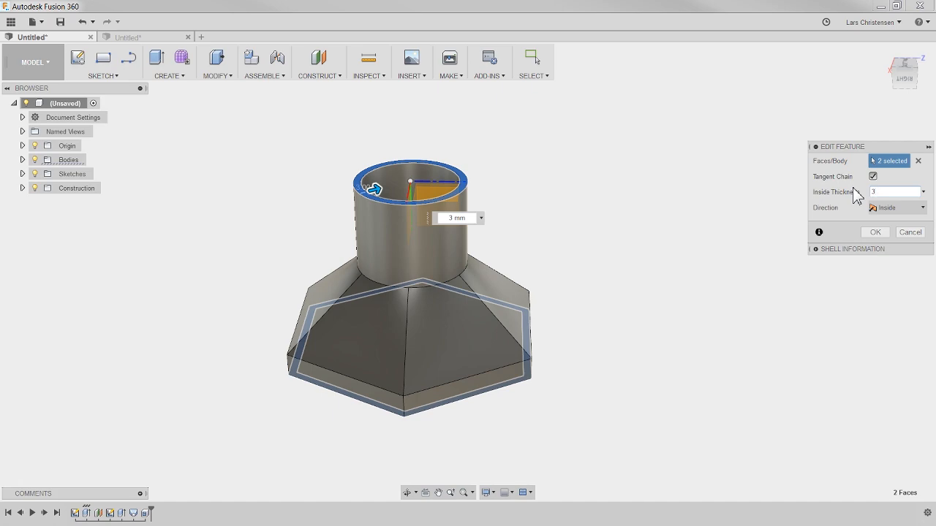
pyautogui.keyDown('shift'); pyautogui.moveTo(700, 210); pyautogui.dragTo(691, 403, button='middle'); pyautogui.keyUp('shift')
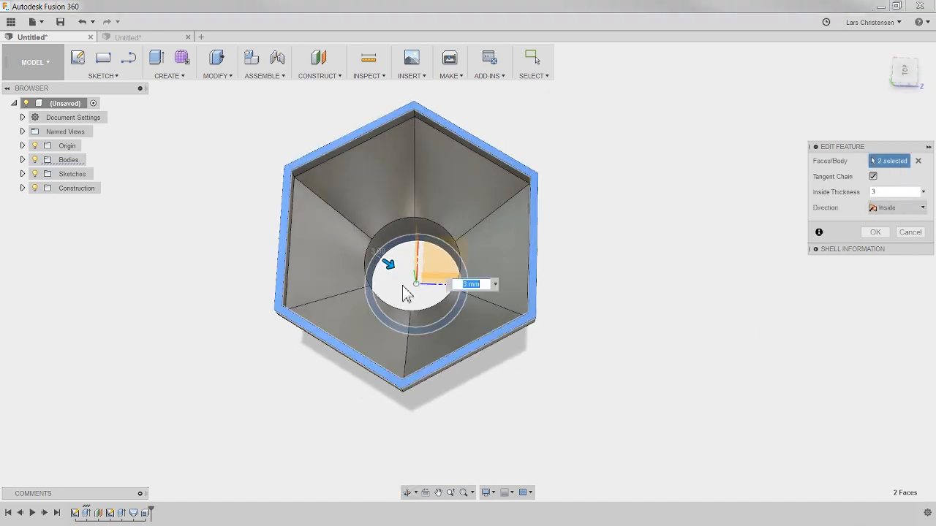
pyautogui.keyDown('shift'); pyautogui.moveTo(660, 340); pyautogui.dragTo(684, 313, button='middle'); pyautogui.keyUp('shift')
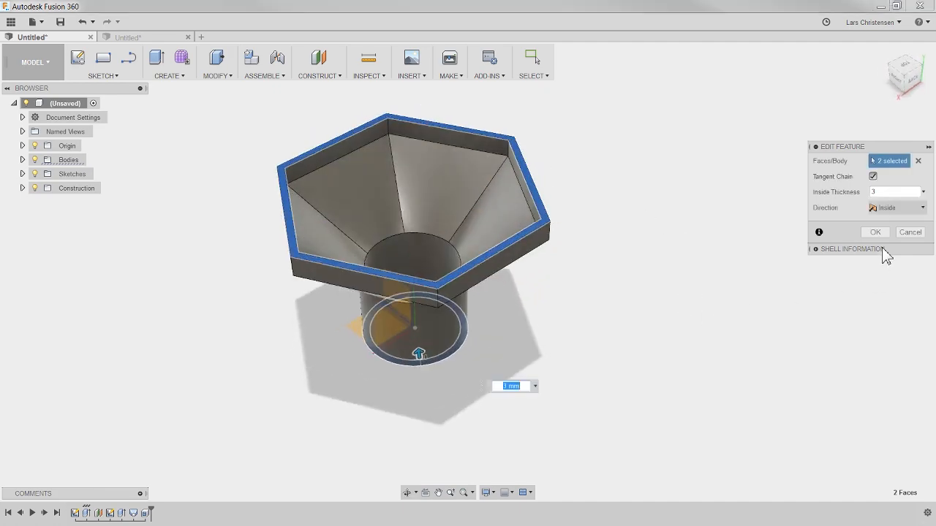
pyautogui.click(875, 232)
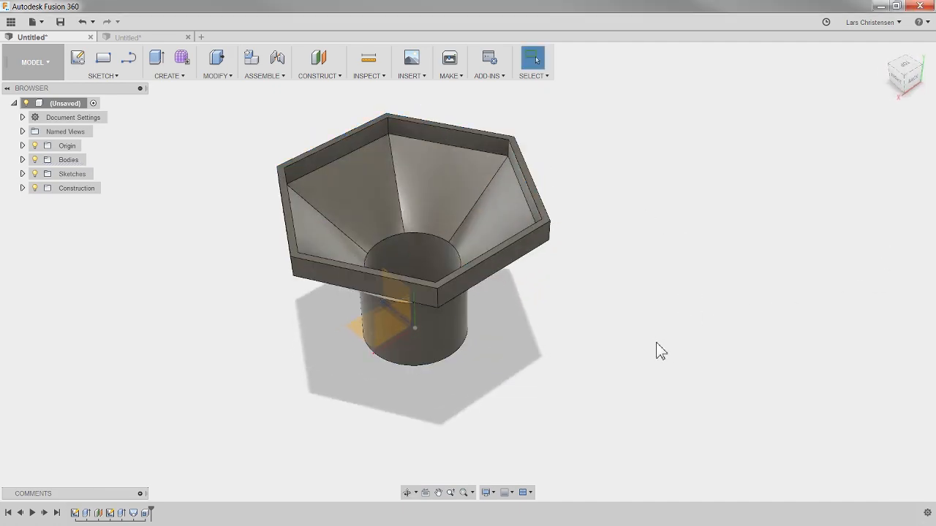
# - Start a Fillet with the outer vertical and sloped edges at one hexagon corner and the adjoining edge where the loft meets the cylinder
pyautogui.moveTo(656, 351)
pyautogui.keyDown('shift'); pyautogui.mouseDown(button='middle')
pyautogui.moveTo(671, 288)
pyautogui.moveTo(592, 274)
pyautogui.moveTo(525, 276)
pyautogui.moveTo(551, 328)
pyautogui.moveTo(618, 339)
pyautogui.moveTo(659, 322)
pyautogui.moveTo(635, 330)
pyautogui.moveTo(648, 334)
pyautogui.moveTo(645, 350)
pyautogui.mouseUp(button='middle'); pyautogui.keyUp('shift')
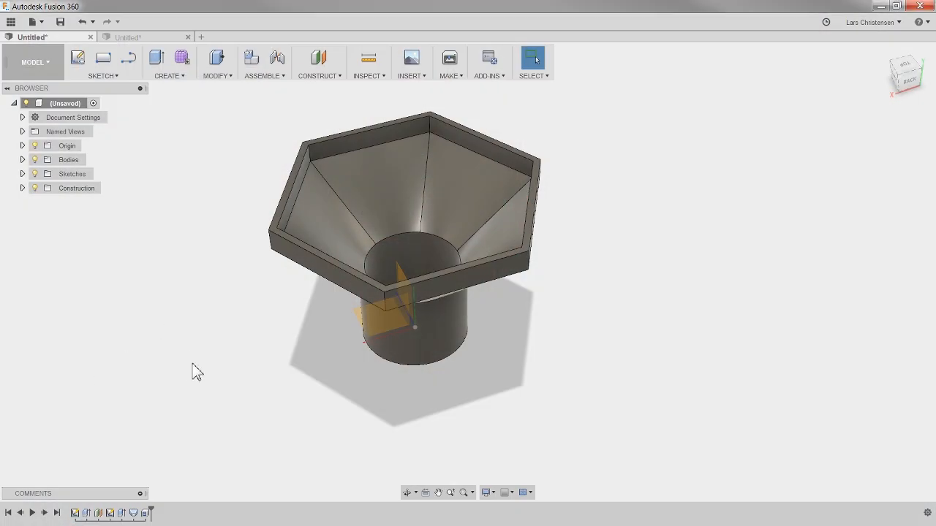
pyautogui.moveTo(216, 383)
pyautogui.keyDown('shift'); pyautogui.mouseDown(button='middle')
pyautogui.moveTo(242, 334)
pyautogui.moveTo(203, 371)
pyautogui.mouseUp(button='middle'); pyautogui.keyUp('shift')
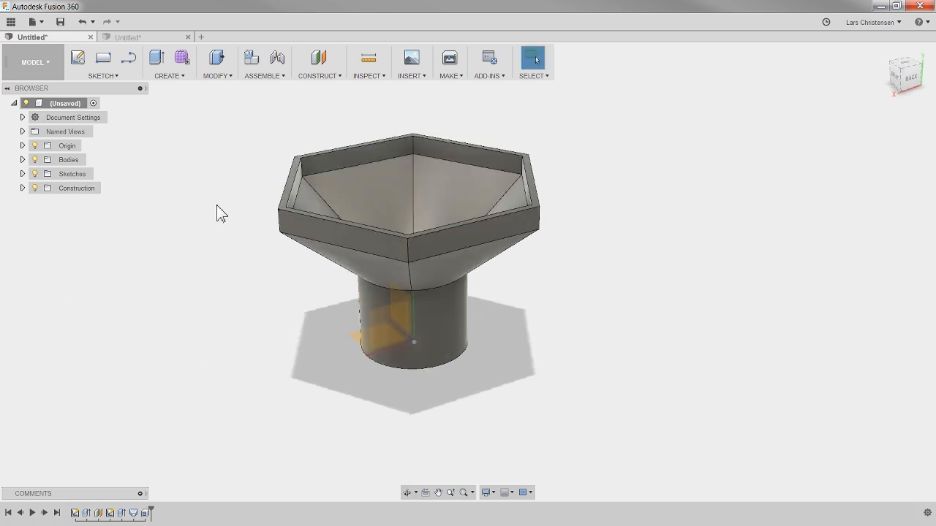
pyautogui.click(218, 78)
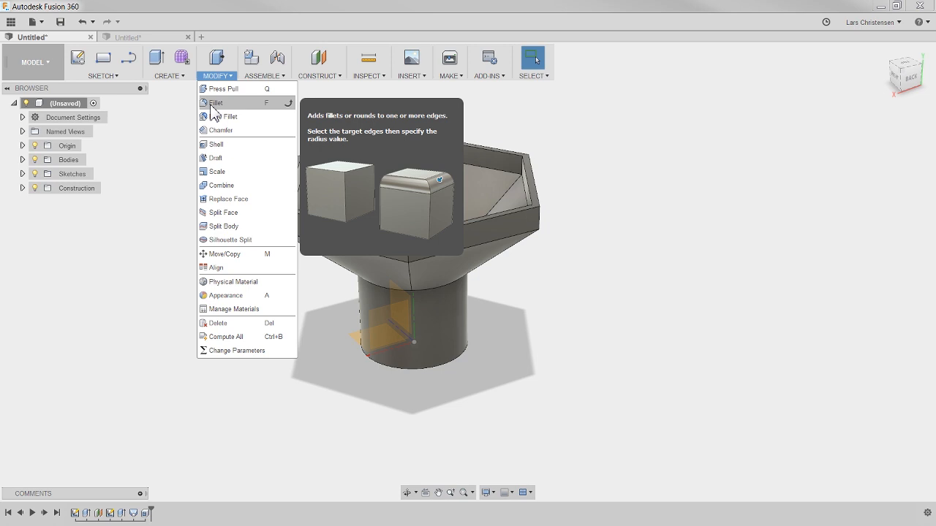
pyautogui.click(261, 115)
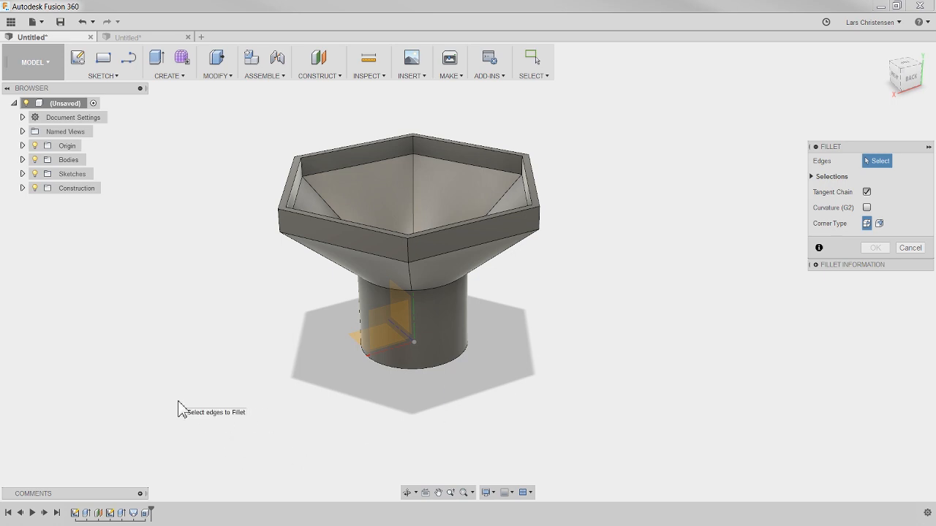
pyautogui.click(406, 251)
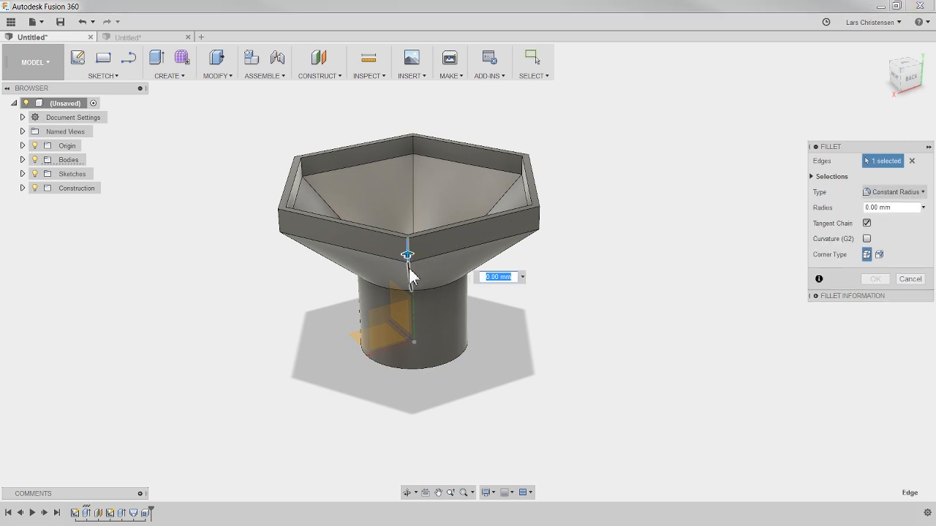
pyautogui.click(421, 295)
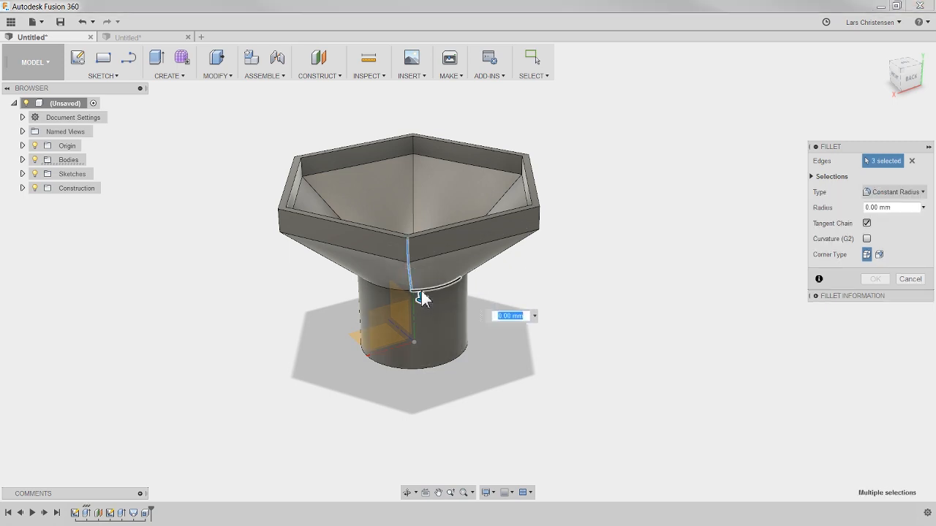
# - Add the outer vertical, sloped, lower-rim and cylinder-junction edges around the next two hexagon corners to the fillet selection
pyautogui.keyDown('shift'); pyautogui.moveTo(572, 389); pyautogui.dragTo(437, 329, button='middle'); pyautogui.keyUp('shift')
pyautogui.click(386, 272)
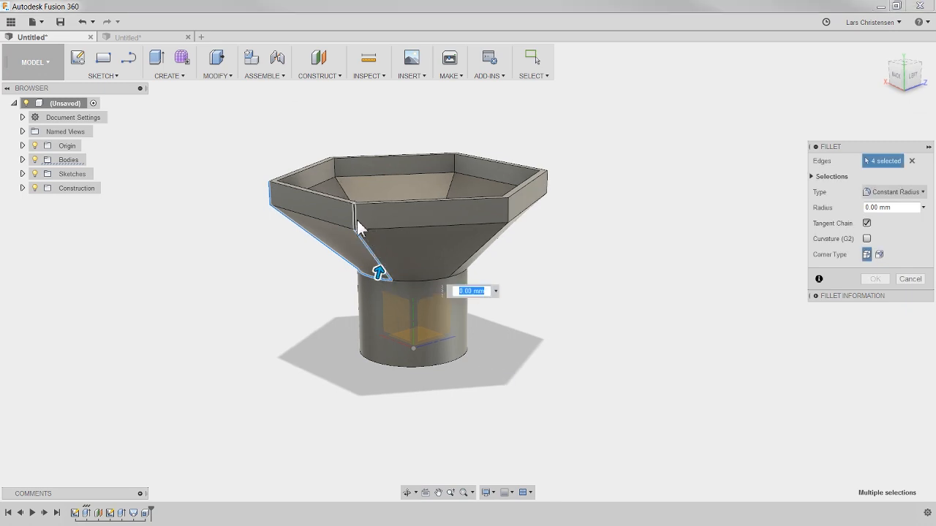
pyautogui.click(354, 220)
pyautogui.click(344, 225)
pyautogui.click(375, 229)
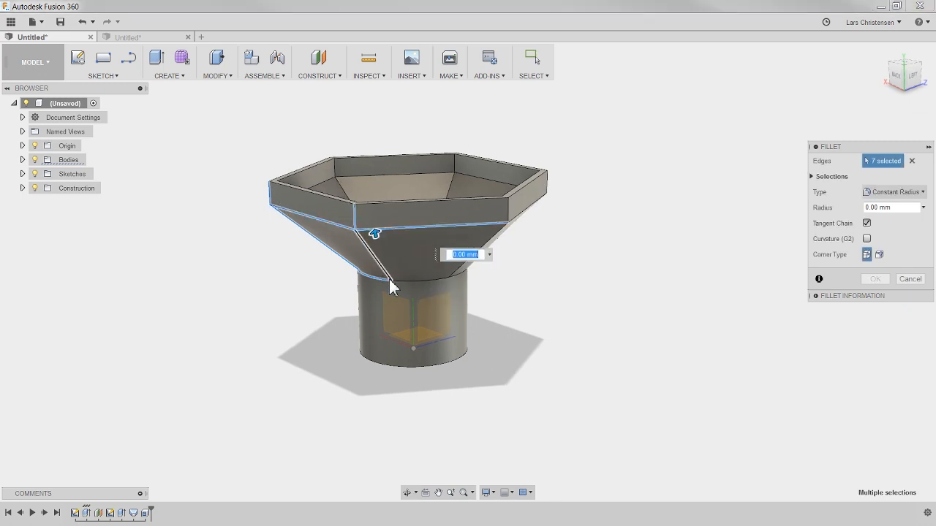
pyautogui.click(407, 281)
pyautogui.click(483, 244)
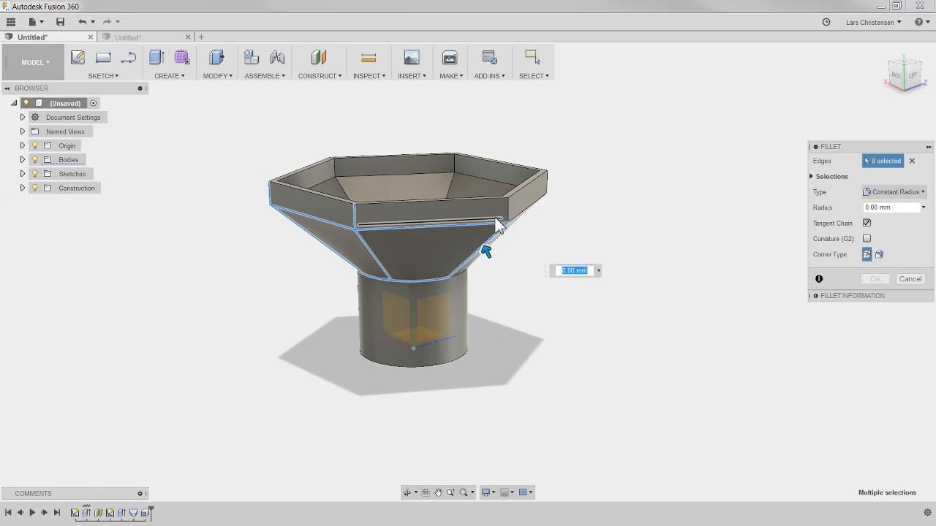
pyautogui.click(508, 214)
# - Add the outer vertical and sloped edges at two more hexagon corners, with adjoining lower-rim and cylinder-junction edges, to the fillet selection
pyautogui.keyDown('shift'); pyautogui.moveTo(528, 292); pyautogui.dragTo(409, 288, button='middle'); pyautogui.keyUp('shift')
pyautogui.click(411, 277)
pyautogui.click(428, 219)
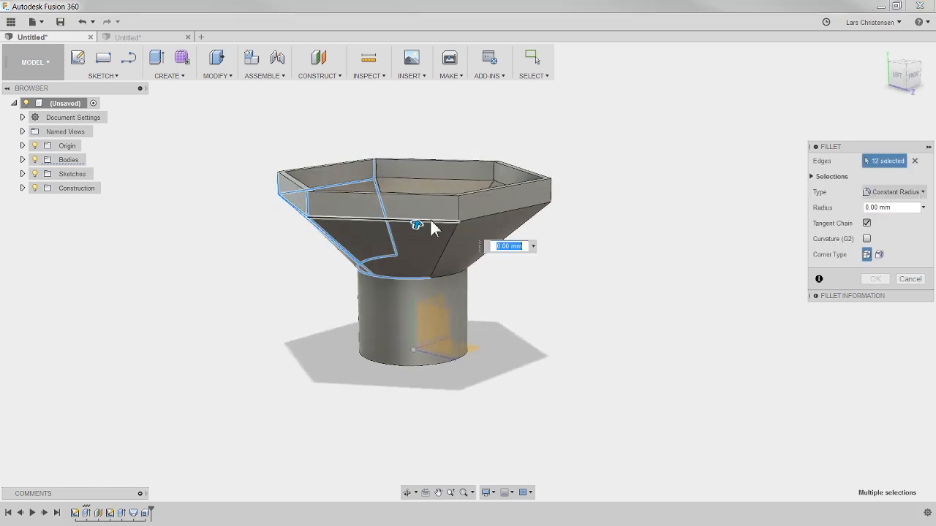
pyautogui.click(450, 219)
pyautogui.click(457, 248)
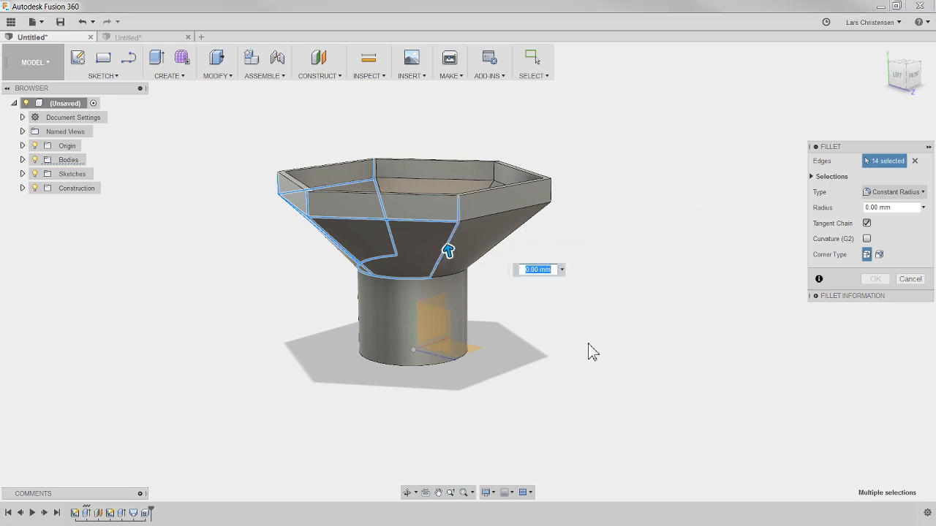
pyautogui.keyDown('shift'); pyautogui.moveTo(591, 351); pyautogui.dragTo(534, 357, button='middle'); pyautogui.keyUp('shift')
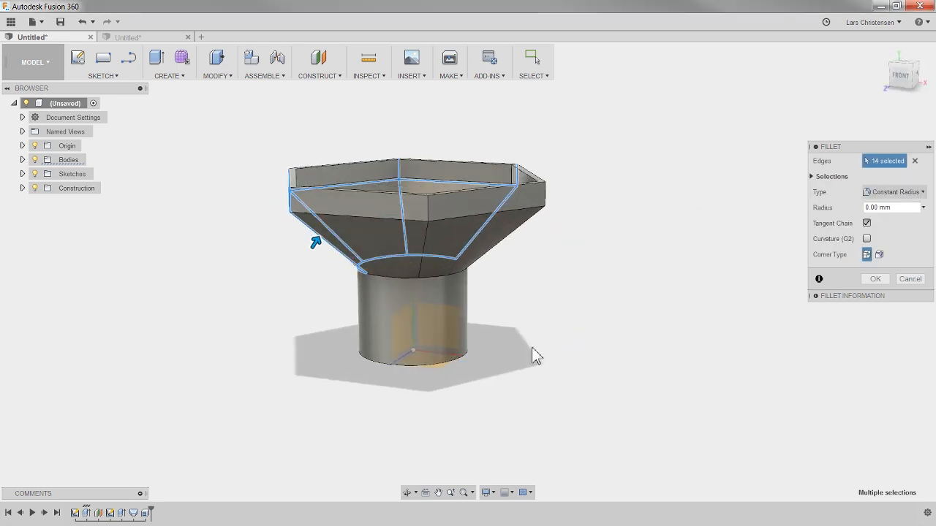
pyautogui.click(410, 279)
pyautogui.click(428, 214)
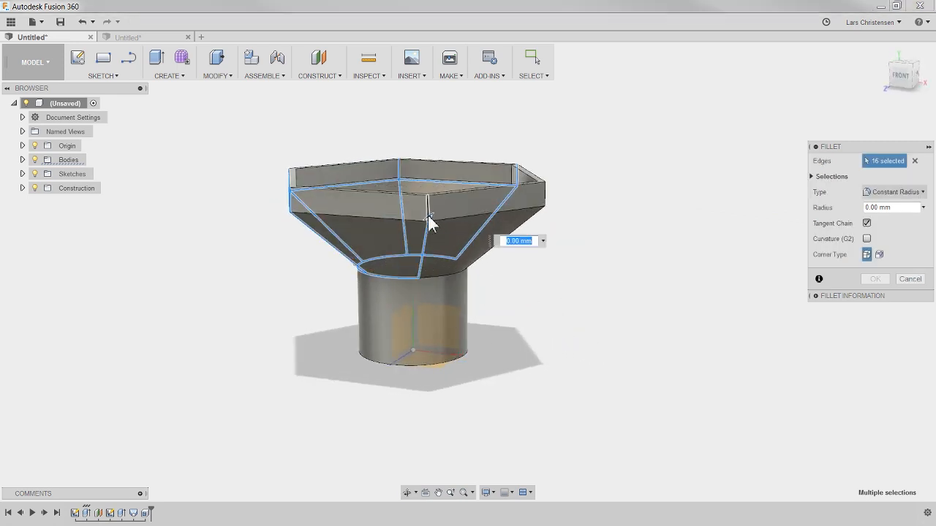
# - Add the last sloped, lower-rim and cylinder-junction edges to the selection and create the fillet with a 10 mm radius
pyautogui.keyDown('shift'); pyautogui.moveTo(599, 340); pyautogui.dragTo(409, 297, button='middle'); pyautogui.keyUp('shift')
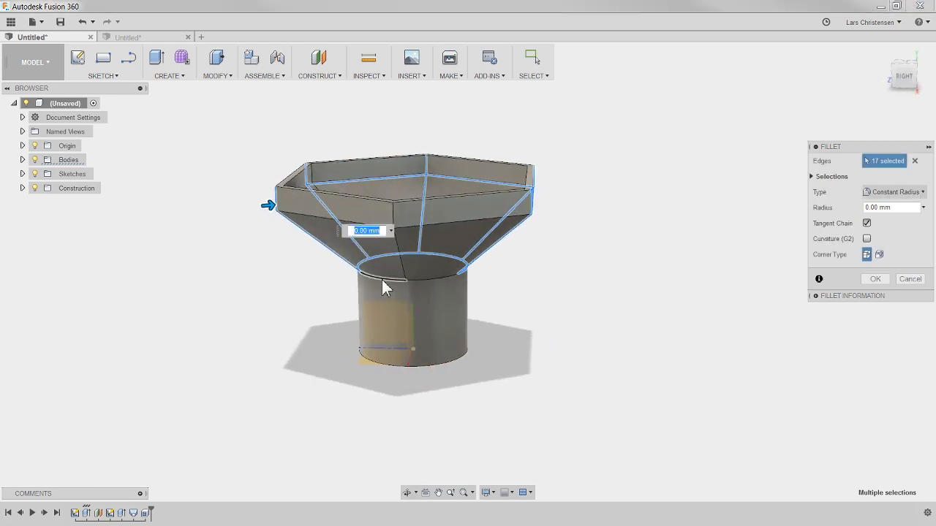
pyautogui.click(382, 279)
pyautogui.click(421, 277)
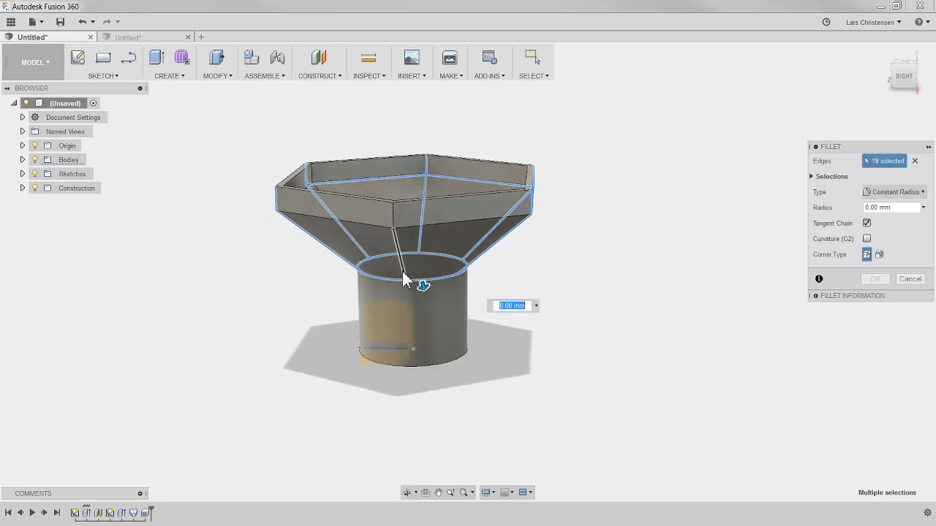
pyautogui.click(402, 271)
pyautogui.click(384, 226)
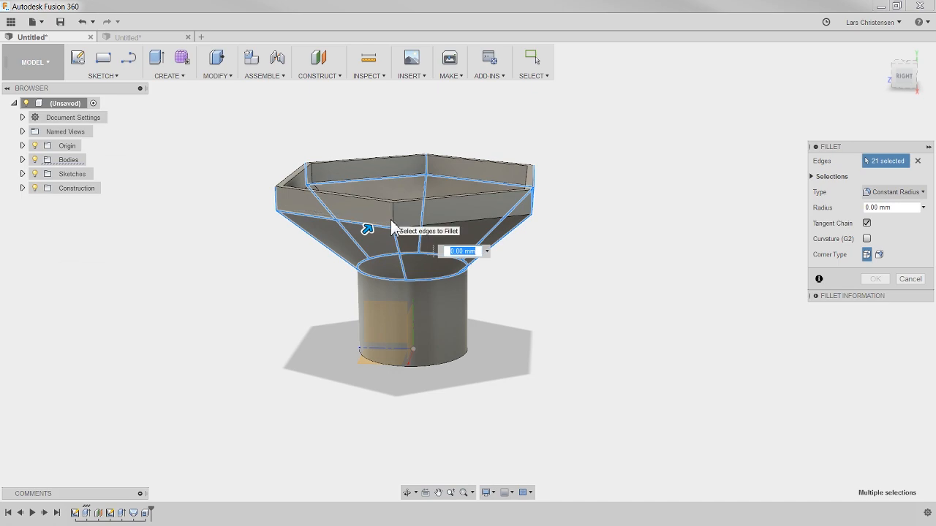
pyautogui.click(403, 227)
pyautogui.keyDown('shift'); pyautogui.moveTo(643, 356); pyautogui.dragTo(596, 387, button='middle'); pyautogui.keyUp('shift')
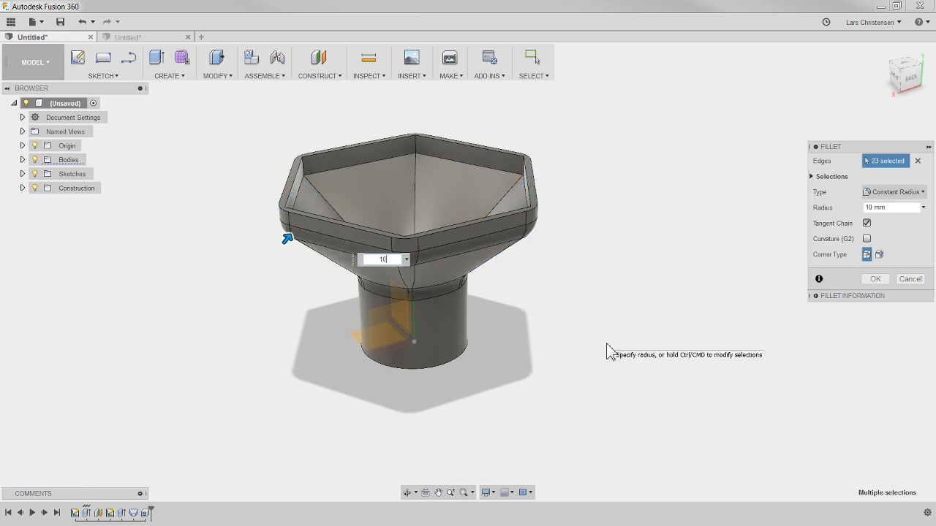
pyautogui.press('Return')
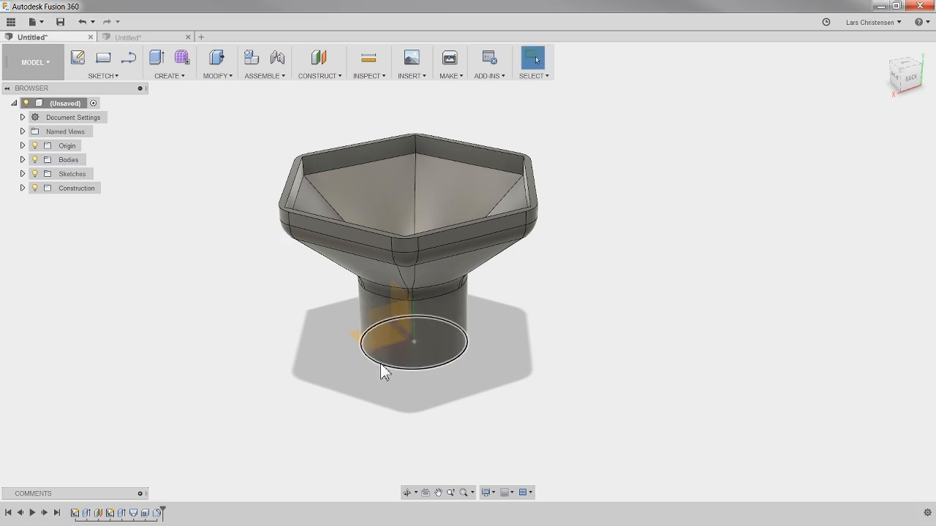
# - Reopen the fillet feature for editing and clear all of its selected edges
pyautogui.keyDown('shift'); pyautogui.moveTo(240, 400); pyautogui.dragTo(349, 319, button='middle'); pyautogui.keyUp('shift')
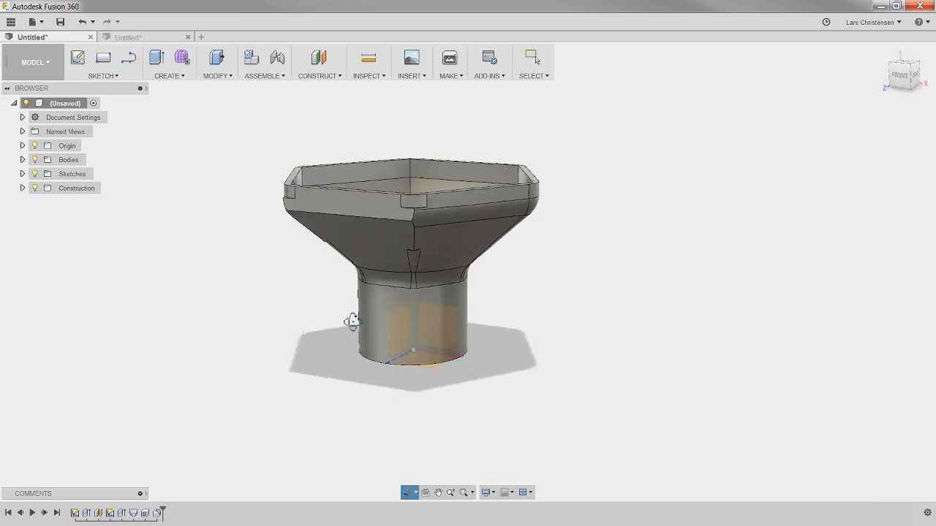
pyautogui.rightClick(159, 516)
pyautogui.click(204, 413)
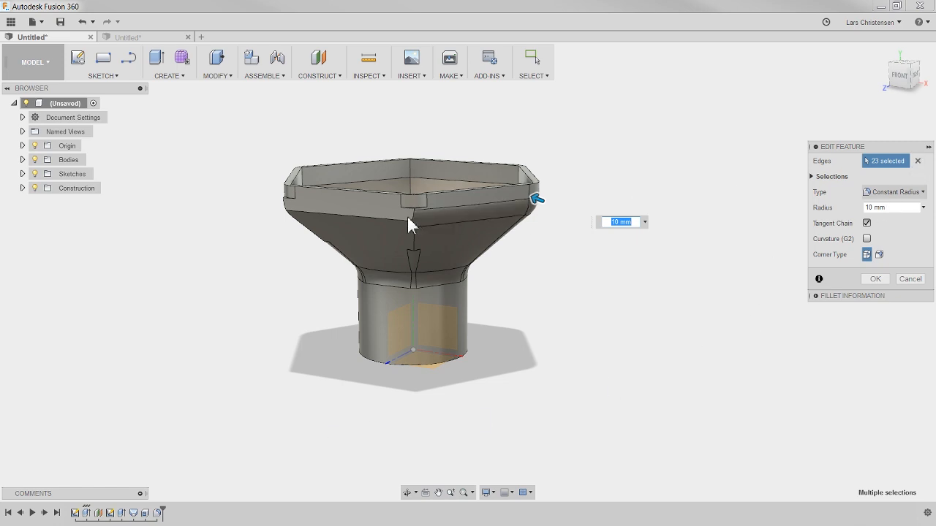
pyautogui.keyDown('shift'); pyautogui.moveTo(574, 300); pyautogui.dragTo(604, 299, button='middle'); pyautogui.keyUp('shift')
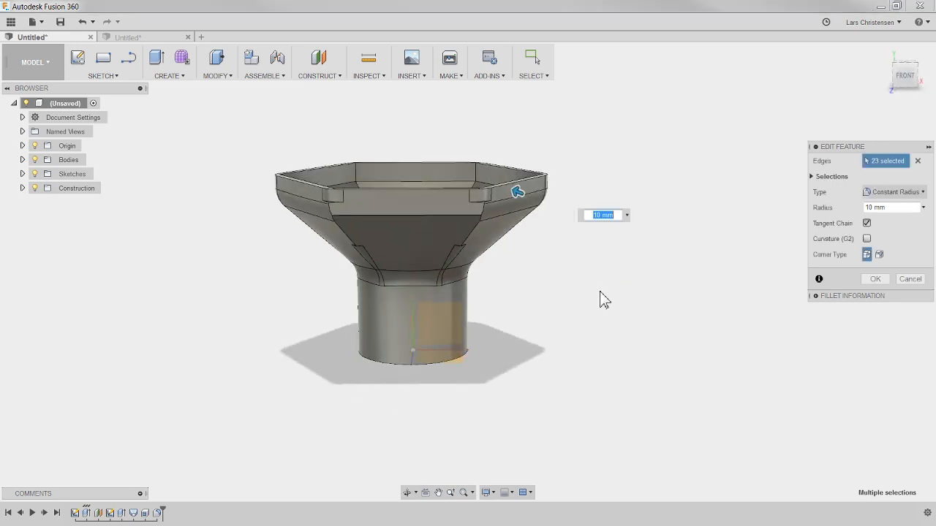
pyautogui.click(920, 163)
pyautogui.click(322, 201)
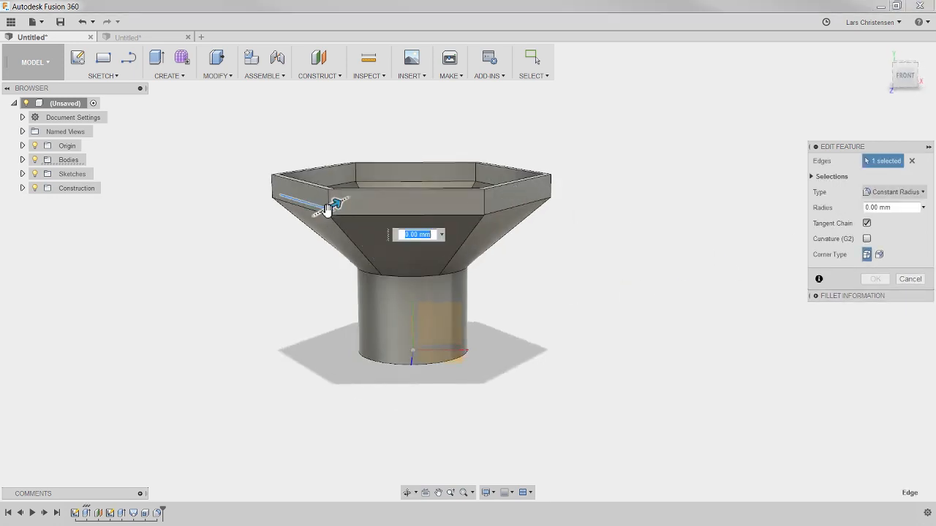
pyautogui.click(911, 161)
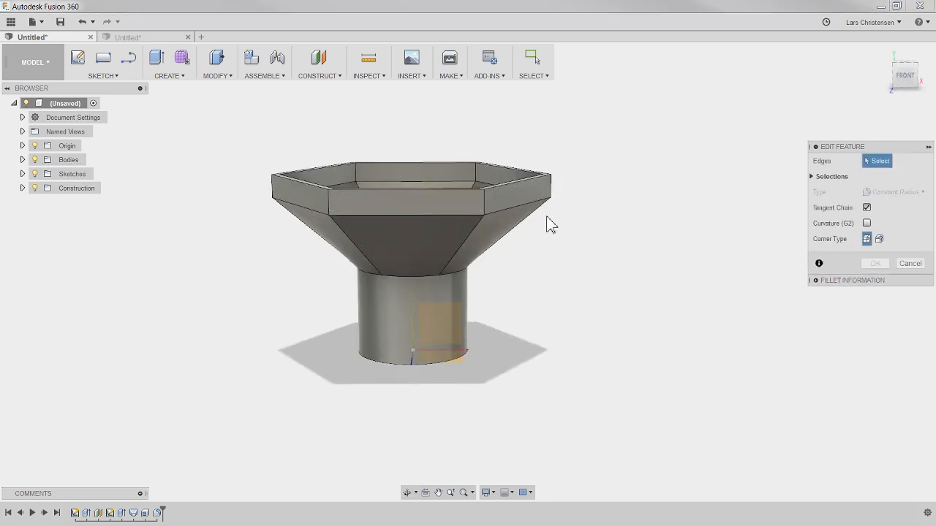
# - Try an 8 mm fillet on the four edges bordering one sloped face and the two vertical rim edges above it
pyautogui.click(330, 208)
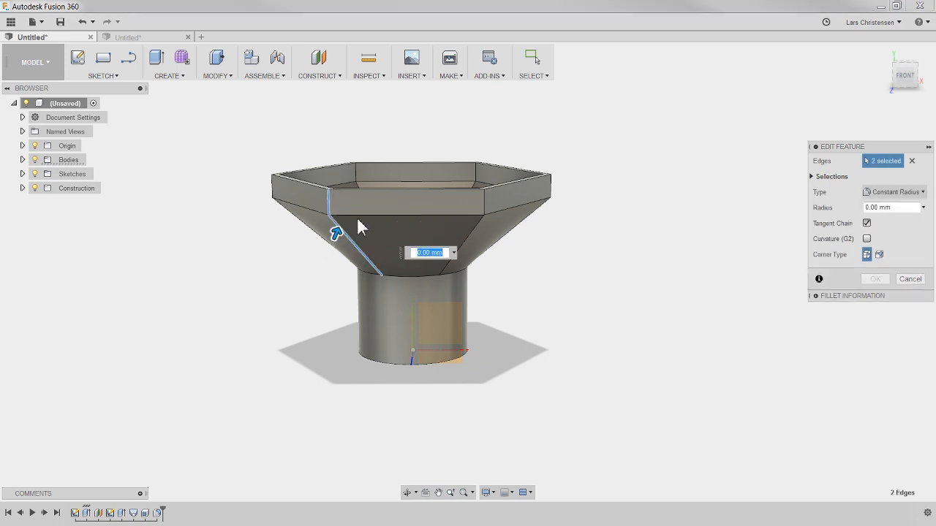
pyautogui.click(459, 251)
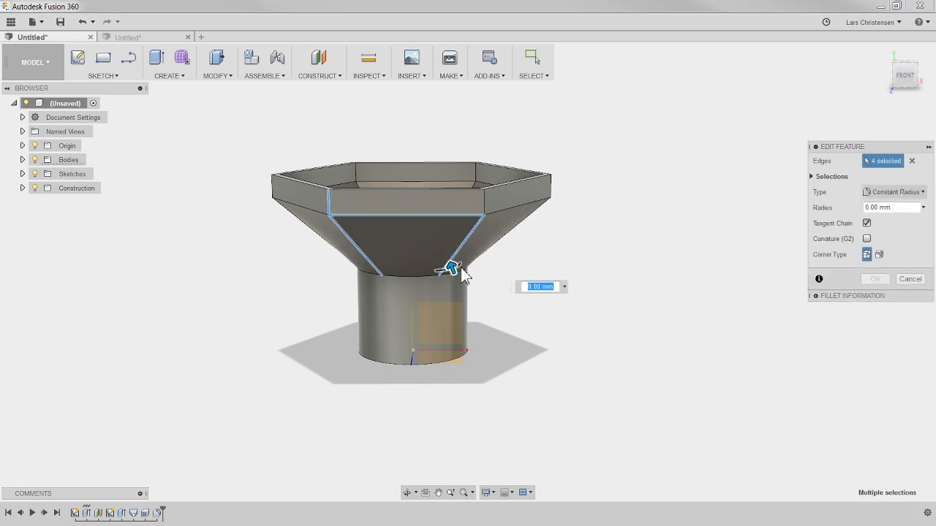
pyautogui.click(424, 276)
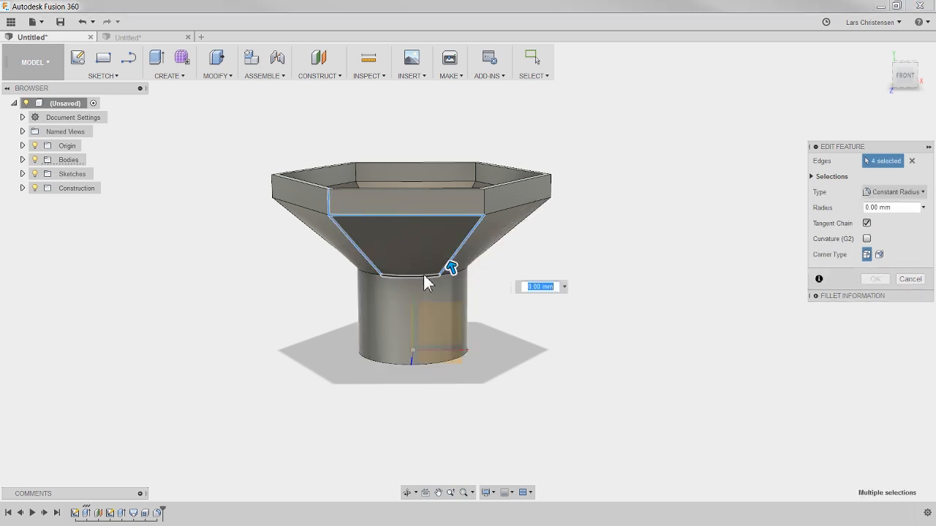
pyautogui.click(485, 203)
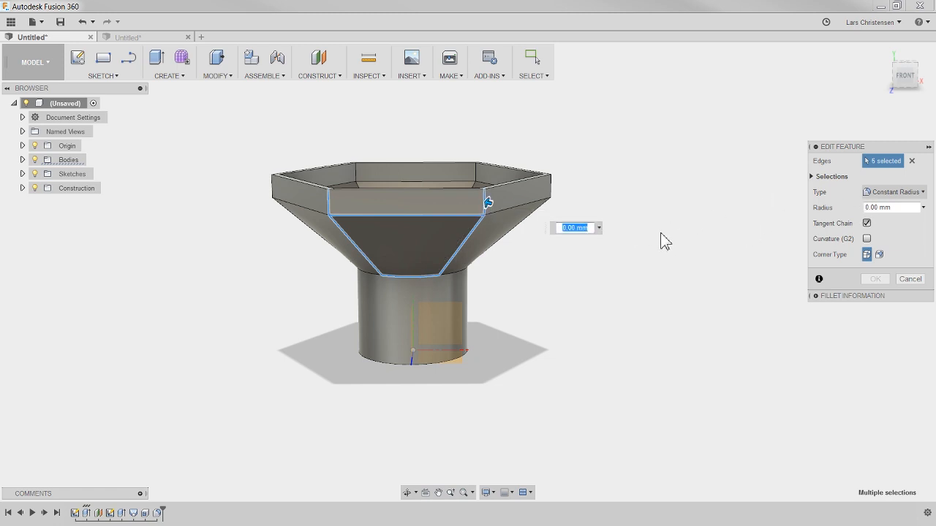
pyautogui.press('Return')
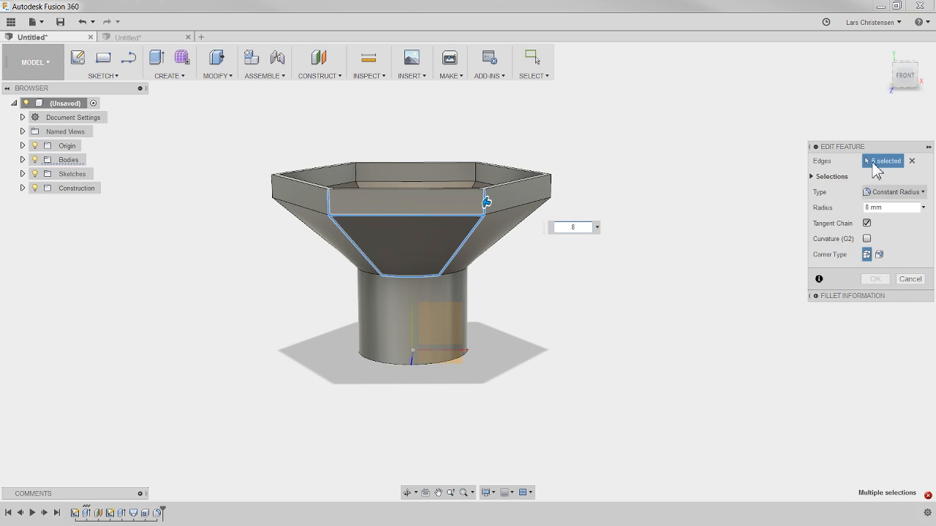
# - Add both neighbouring faces' lower-rim and cylinder-junction edges, plus the vertical and sloped edges at the next corner, to the 8 mm fillet
pyautogui.click(507, 208)
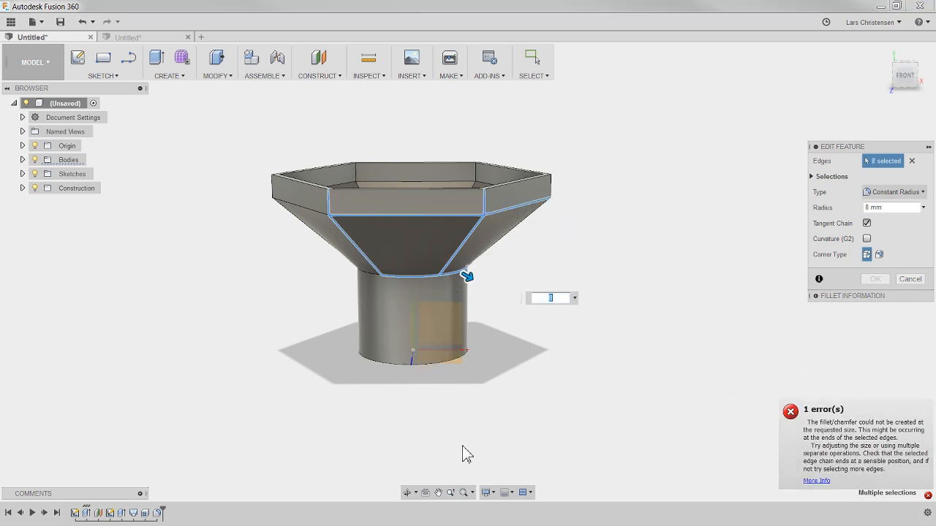
pyautogui.keyDown('shift'); pyautogui.moveTo(442, 432); pyautogui.dragTo(478, 411, button='middle'); pyautogui.keyUp('shift')
pyautogui.click(399, 266)
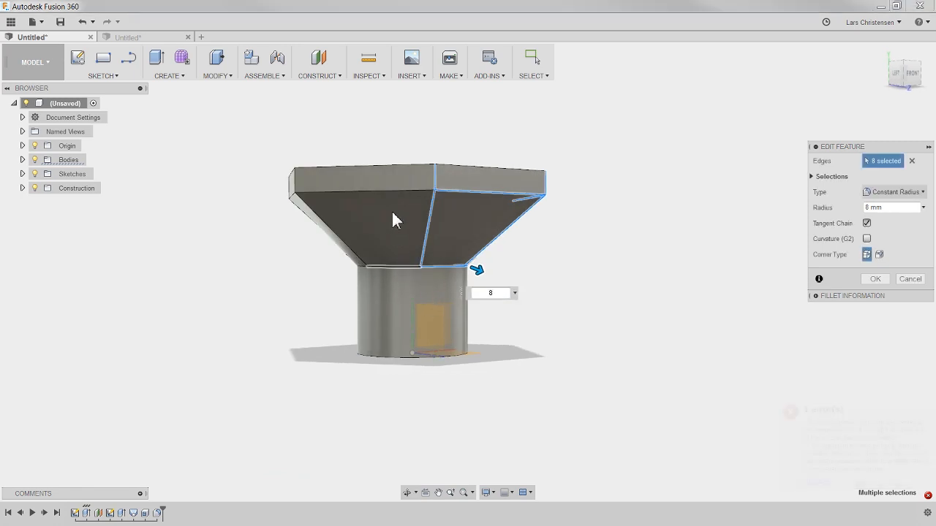
pyautogui.click(389, 192)
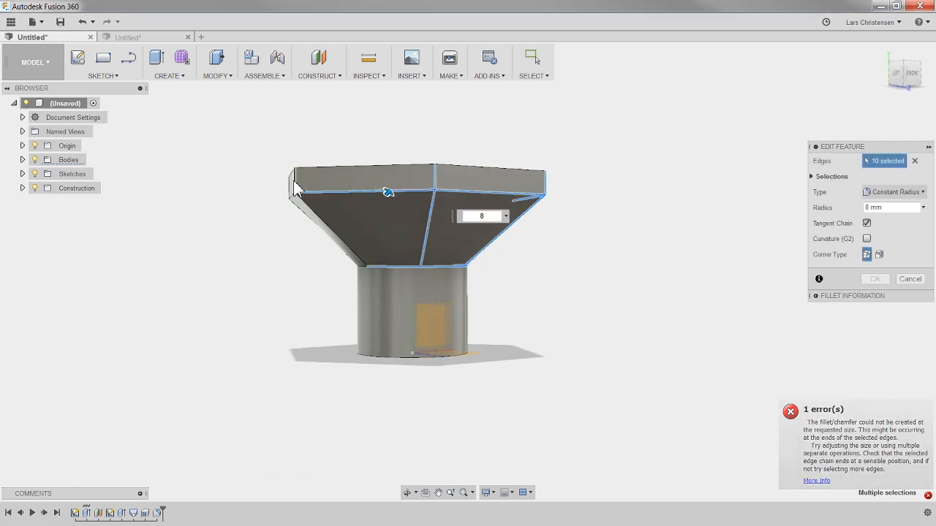
pyautogui.click(328, 234)
# - Extend the 8 mm fillet selection with the following face's cylinder-junction and lower-rim edges and its far corner's vertical and sloped edges
pyautogui.keyDown('shift'); pyautogui.moveTo(273, 305); pyautogui.dragTo(403, 297, button='middle'); pyautogui.keyUp('shift')
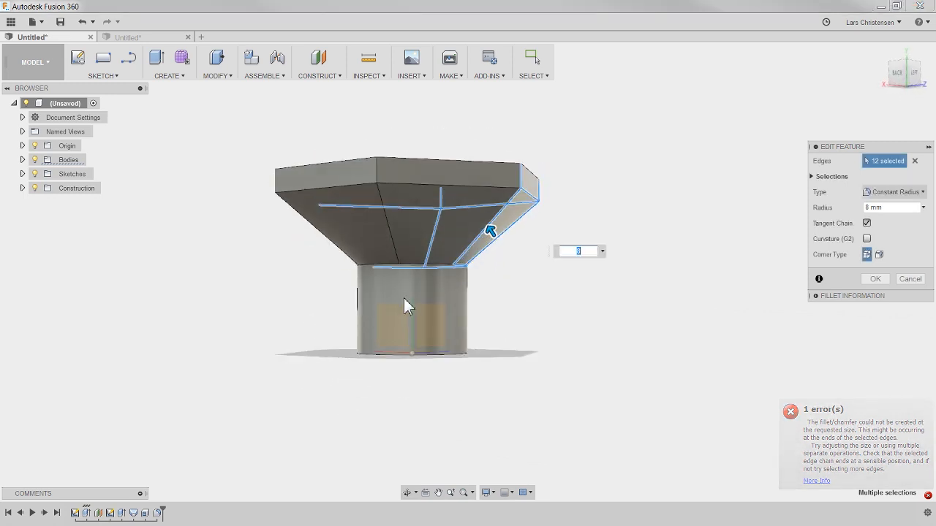
pyautogui.click(432, 265)
pyautogui.click(437, 185)
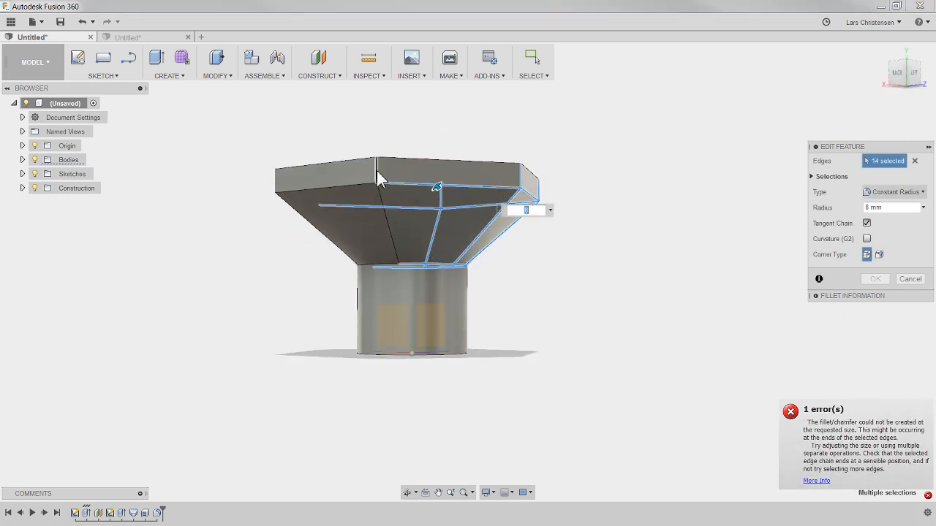
pyautogui.click(386, 208)
# - Add the next two faces' lower-rim edges and the remaining cylinder-junction edges to the 8 mm fillet and inspect its preview all around
pyautogui.keyDown('shift'); pyautogui.moveTo(299, 320); pyautogui.dragTo(411, 305, button='middle'); pyautogui.keyUp('shift')
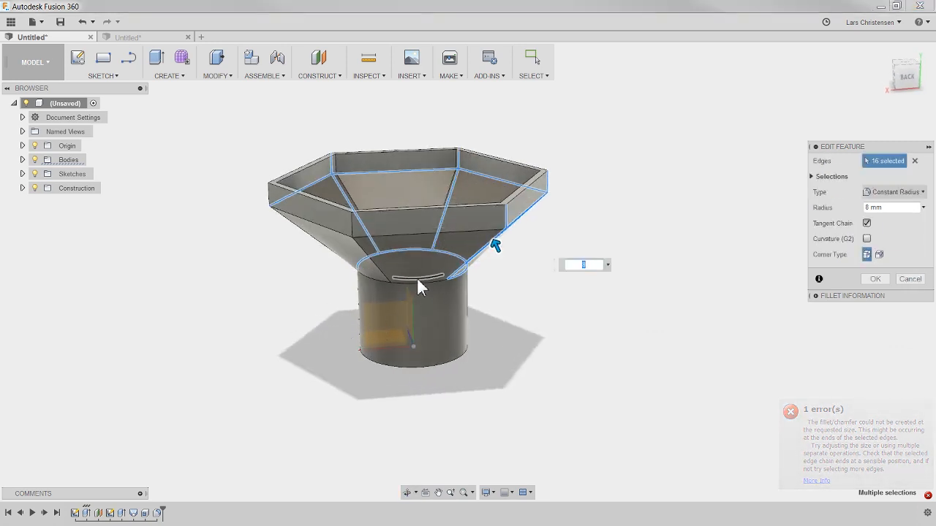
pyautogui.click(417, 233)
pyautogui.click(352, 220)
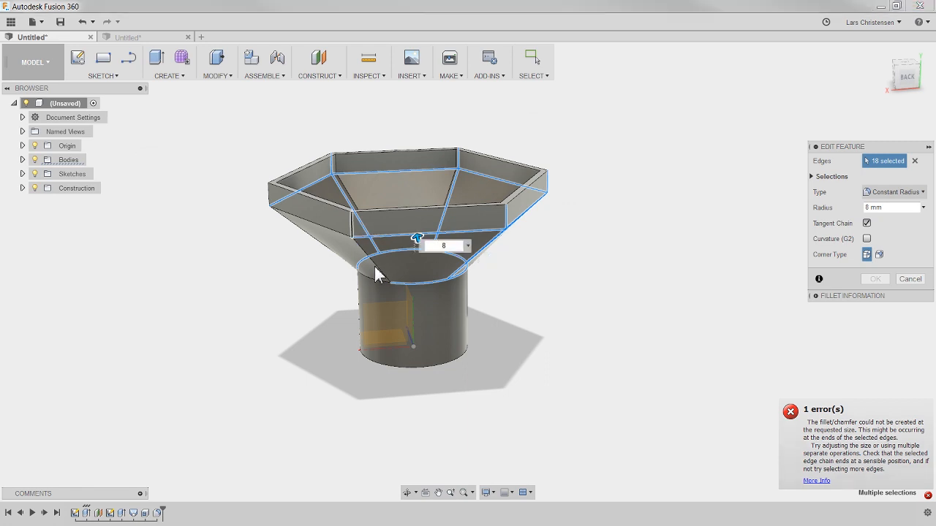
pyautogui.click(377, 273)
pyautogui.keyDown('shift'); pyautogui.moveTo(286, 314); pyautogui.dragTo(324, 311, button='middle'); pyautogui.keyUp('shift')
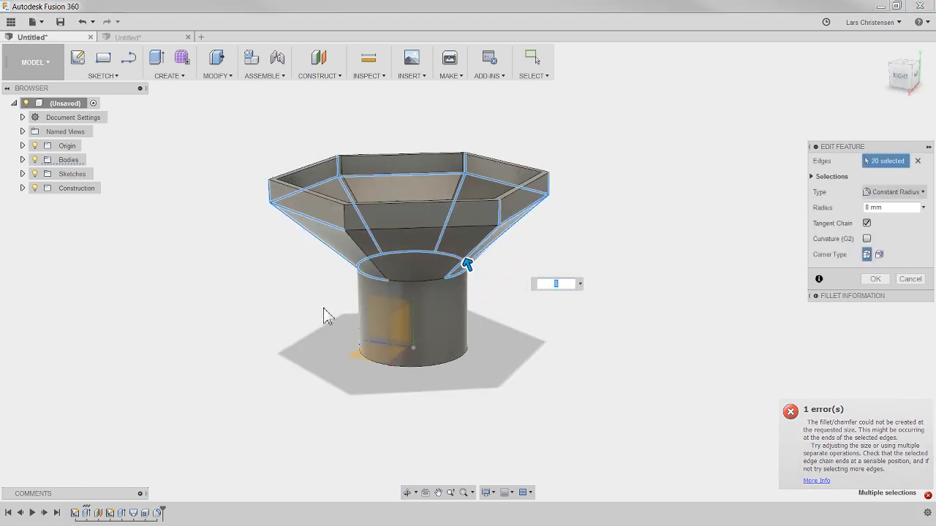
pyautogui.click(405, 283)
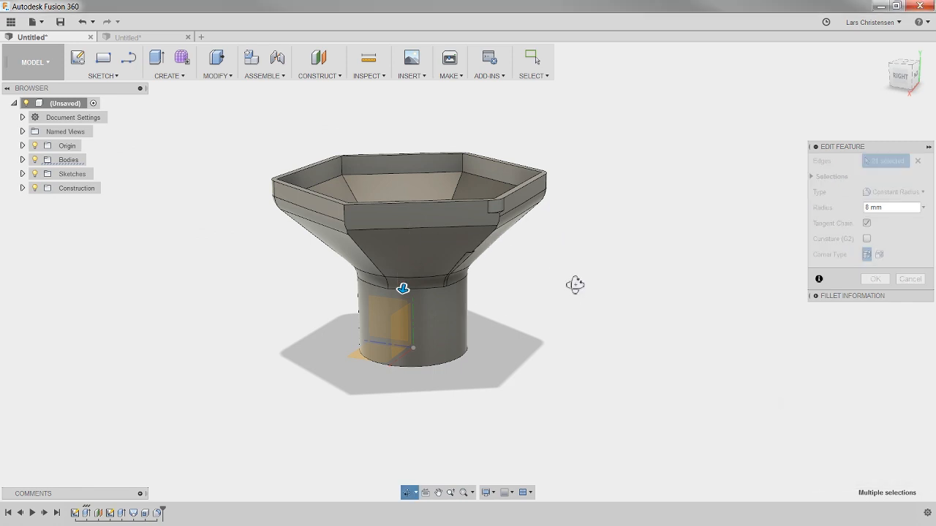
pyautogui.keyDown('shift'); pyautogui.moveTo(576, 285); pyautogui.dragTo(534, 278, button='middle'); pyautogui.keyUp('shift')
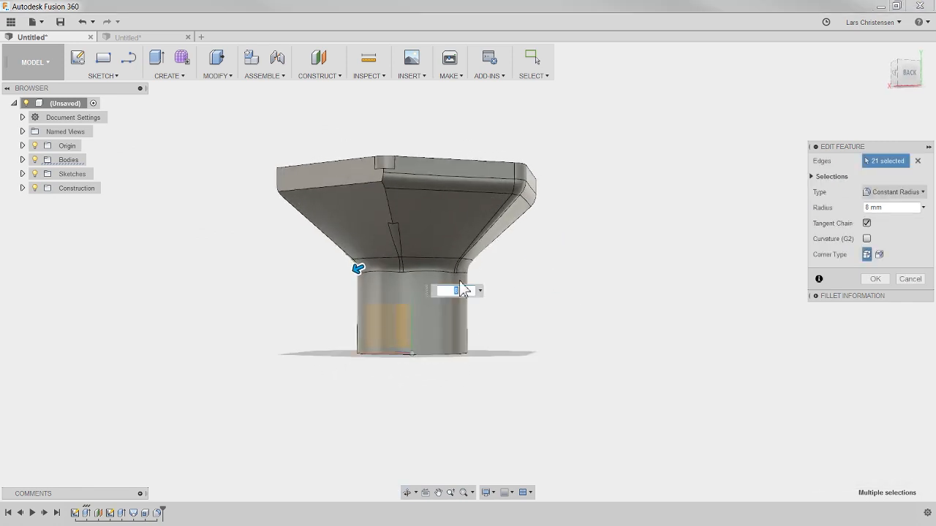
pyautogui.keyDown('shift'); pyautogui.moveTo(519, 235); pyautogui.dragTo(562, 261, button='middle'); pyautogui.keyUp('shift')
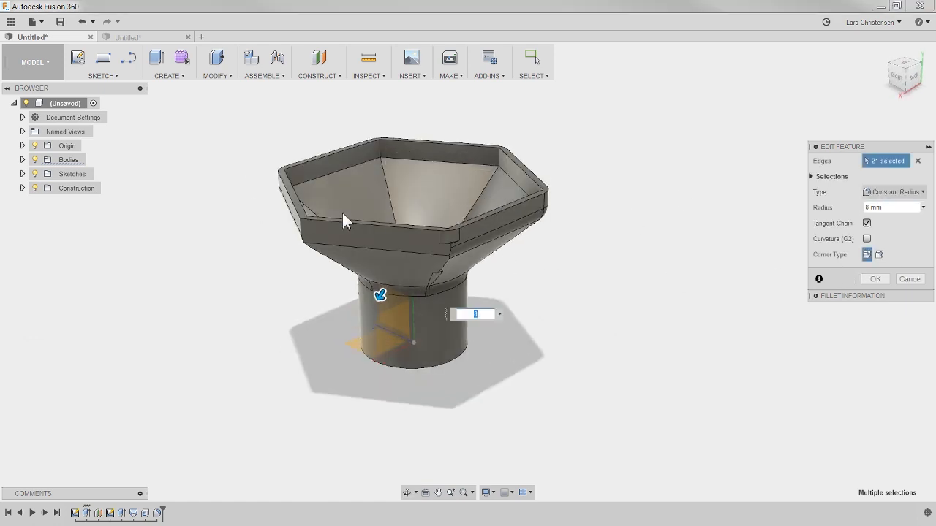
# - Clear the fillet's edge selection and select only the six edges where the loft meets the cylinder
pyautogui.click(918, 161)
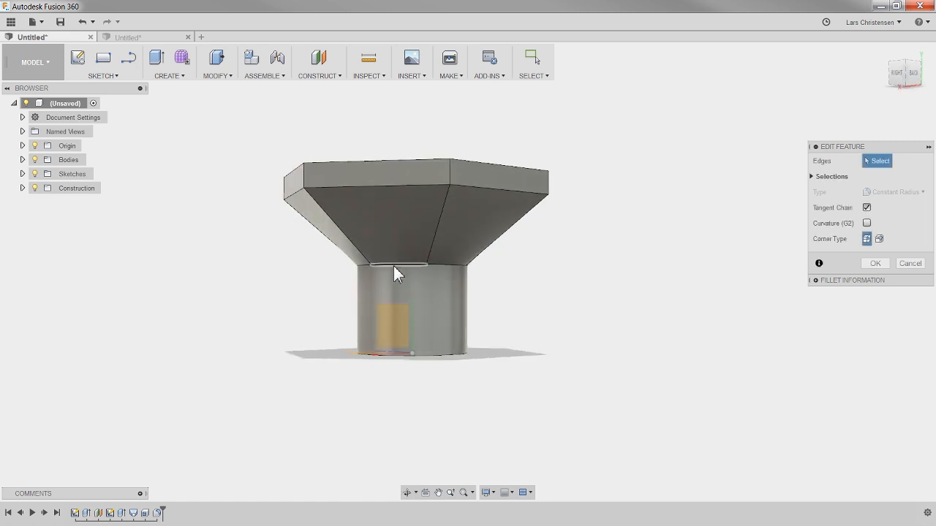
pyautogui.click(399, 264)
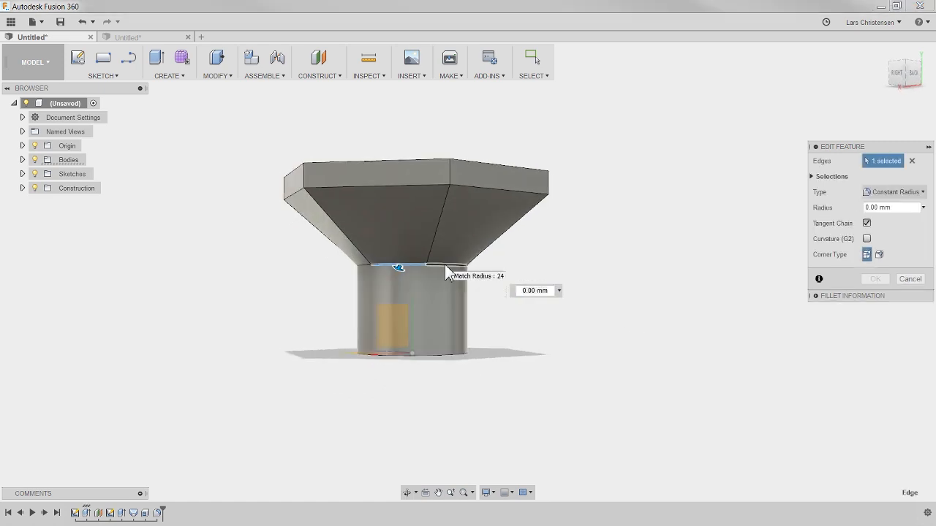
pyautogui.keyDown('shift'); pyautogui.moveTo(601, 352); pyautogui.dragTo(497, 366, button='middle'); pyautogui.keyUp('shift')
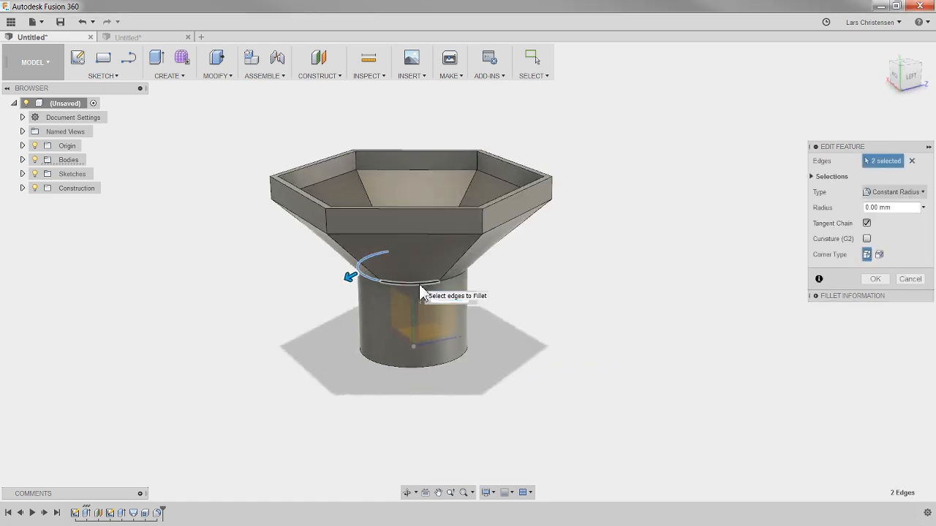
pyautogui.keyDown('shift'); pyautogui.moveTo(639, 370); pyautogui.dragTo(429, 316, button='middle'); pyautogui.keyUp('shift')
pyautogui.click(388, 280)
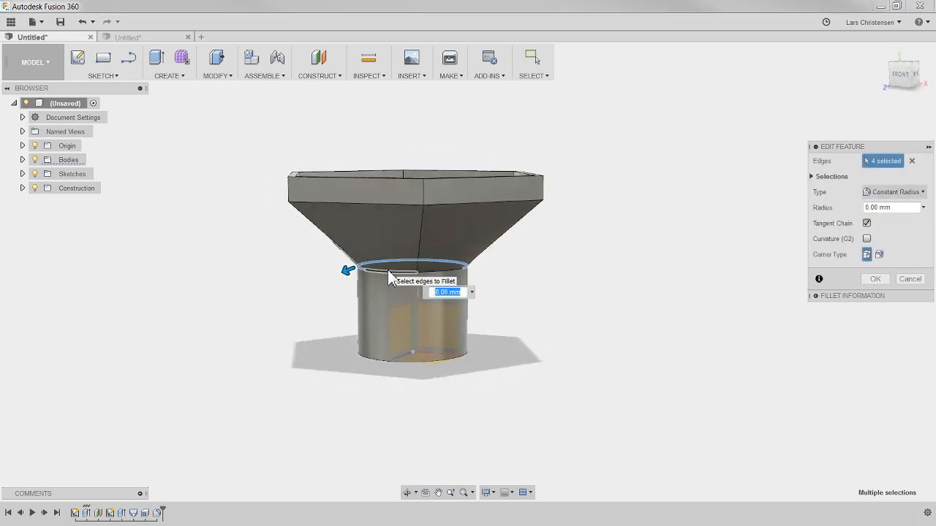
pyautogui.click(438, 276)
pyautogui.click(438, 268)
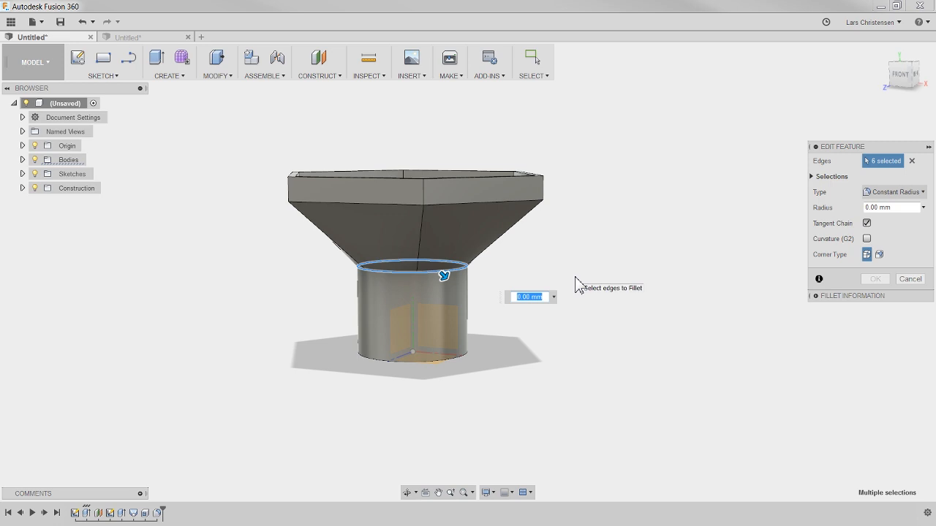
# - Set the radius of the loft-to-cylinder junction fillet to 10 mm and apply the edit
pyautogui.write('10')
pyautogui.press('Return')
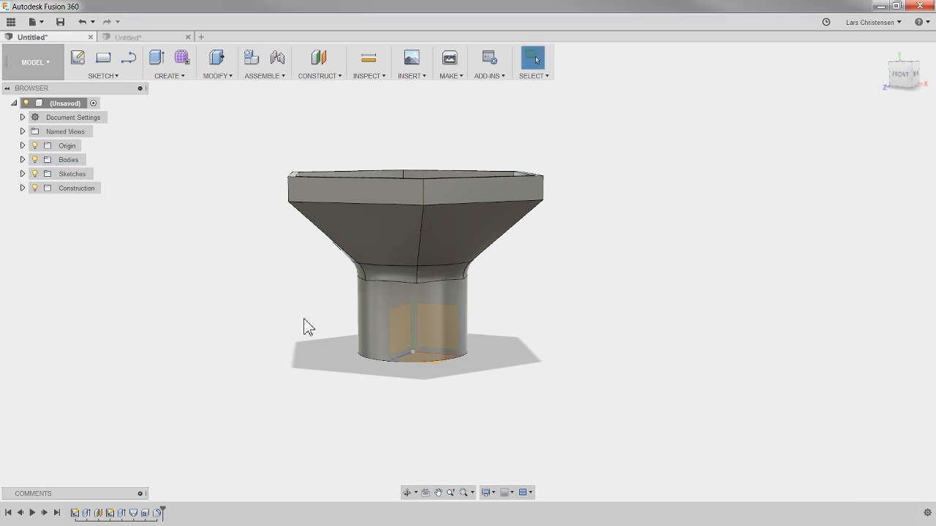
pyautogui.moveTo(234, 298); pyautogui.dragTo(248, 316, button='middle')
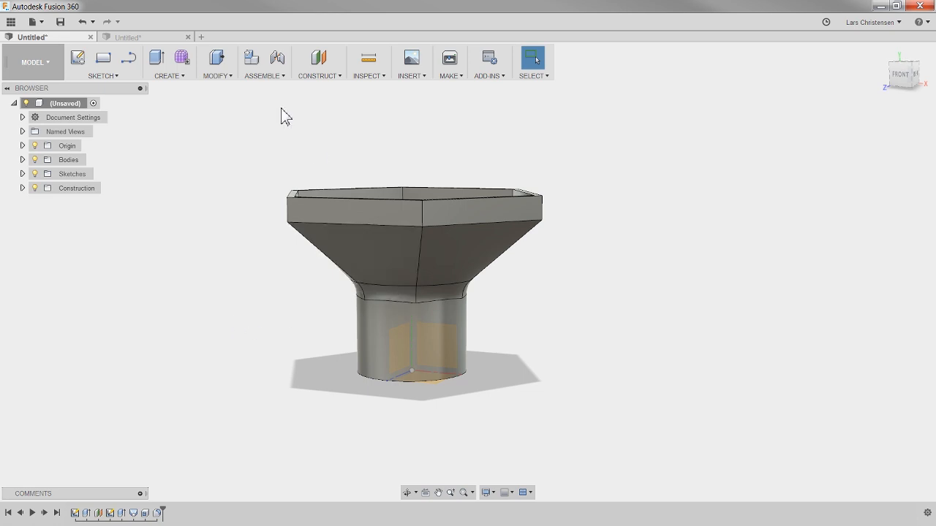
# - Start a new fillet and select three neighbouring sloped corner edges of the loft
pyautogui.click(221, 78)
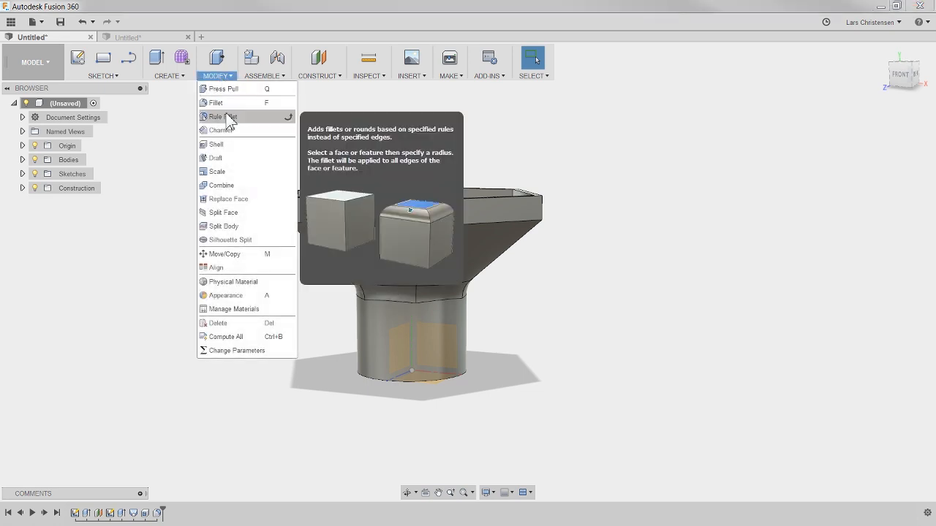
pyautogui.click(216, 102)
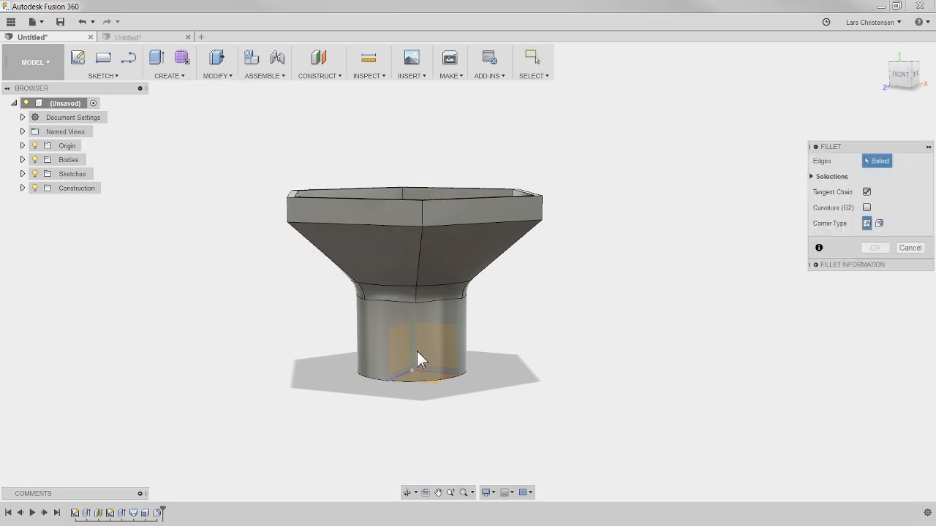
pyautogui.click(417, 255)
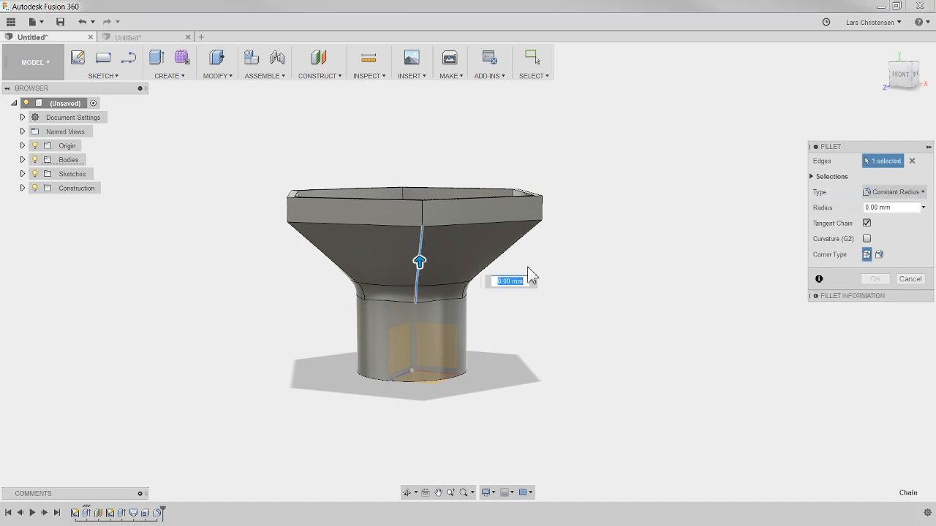
pyautogui.click(504, 261)
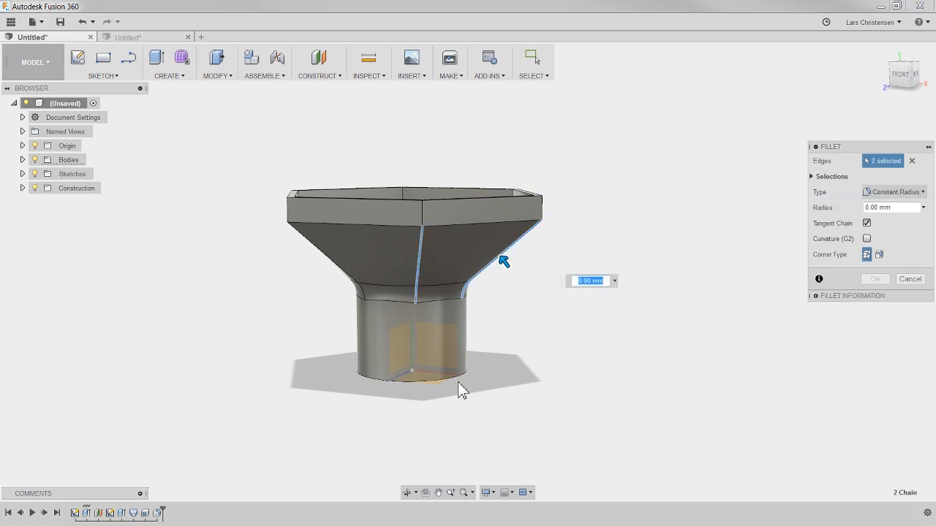
pyautogui.keyDown('shift'); pyautogui.moveTo(473, 426); pyautogui.dragTo(518, 485, button='middle'); pyautogui.keyUp('shift')
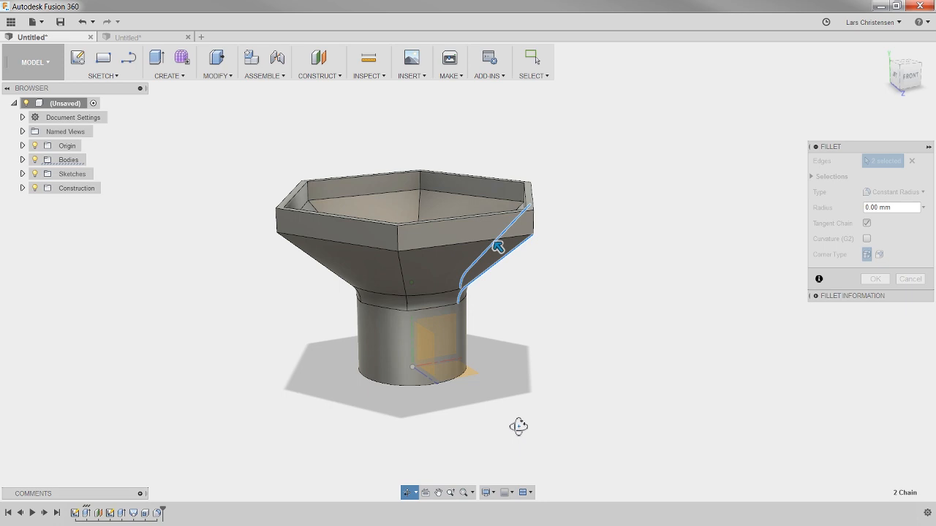
pyautogui.click(402, 276)
# - Add the remaining three sloped corner edges to the fillet and round all six with a 10 mm radius
pyautogui.keyDown('shift'); pyautogui.moveTo(538, 406); pyautogui.dragTo(589, 383, button='middle'); pyautogui.keyUp('shift')
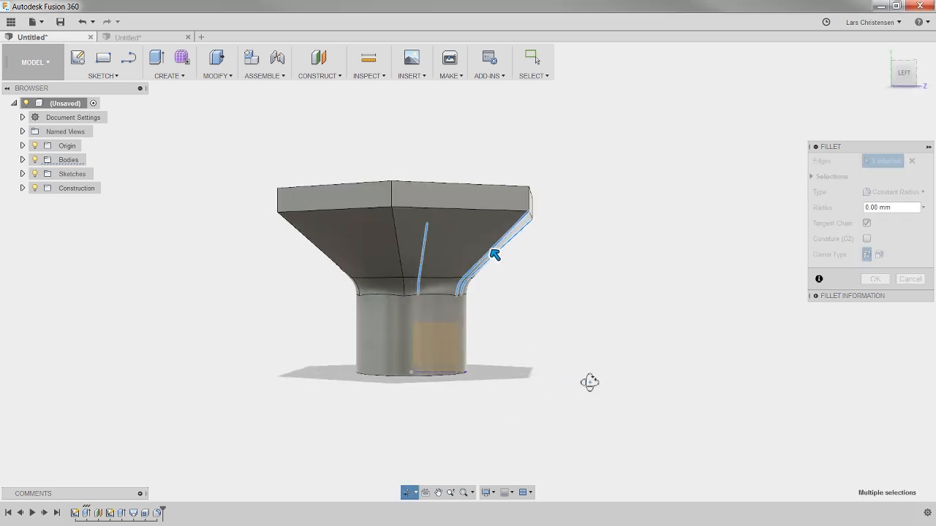
pyautogui.click(419, 255)
pyautogui.keyDown('shift'); pyautogui.moveTo(529, 379); pyautogui.dragTo(471, 325, button='middle'); pyautogui.keyUp('shift')
pyautogui.click(436, 281)
pyautogui.click(456, 288)
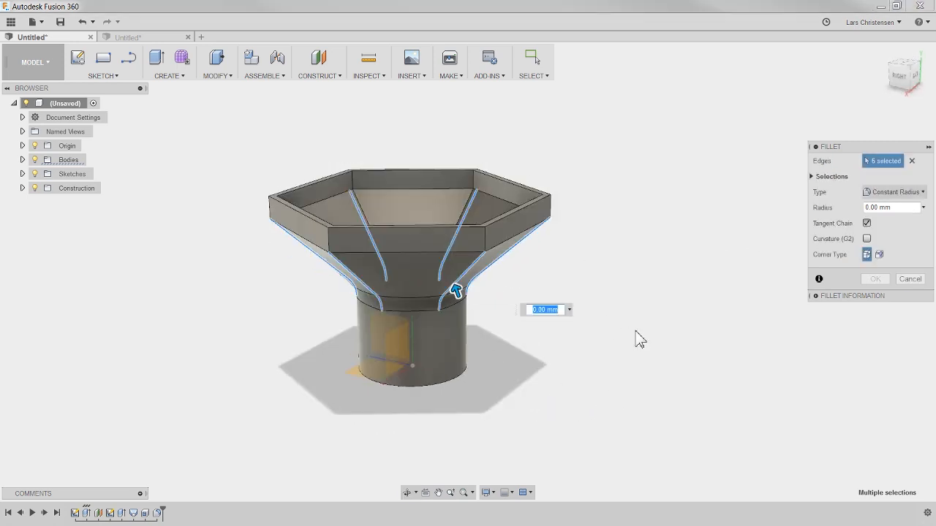
pyautogui.write('10')
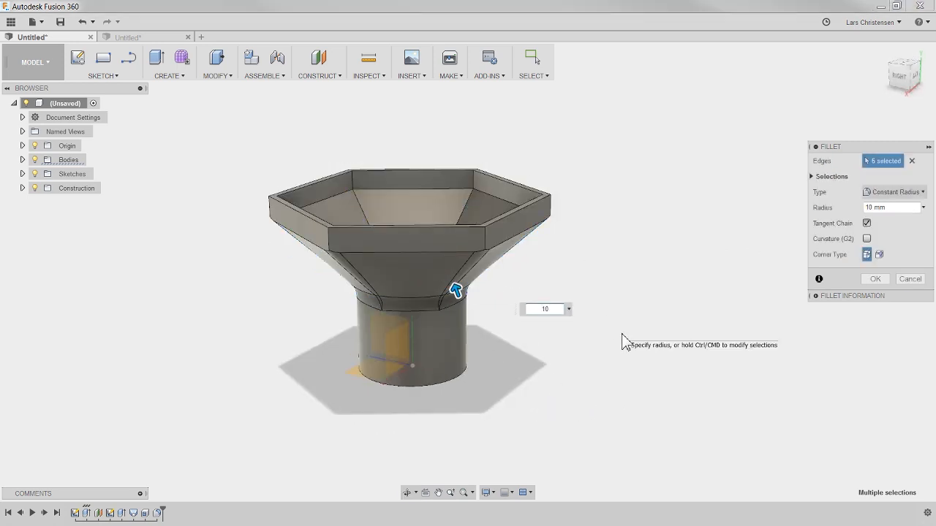
pyautogui.press('Return')
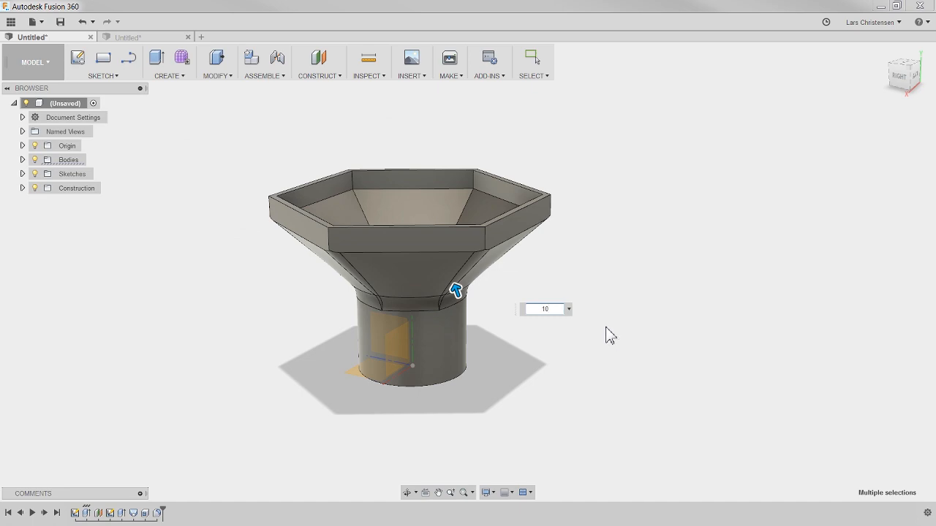
pyautogui.moveTo(690, 293); pyautogui.dragTo(635, 295)
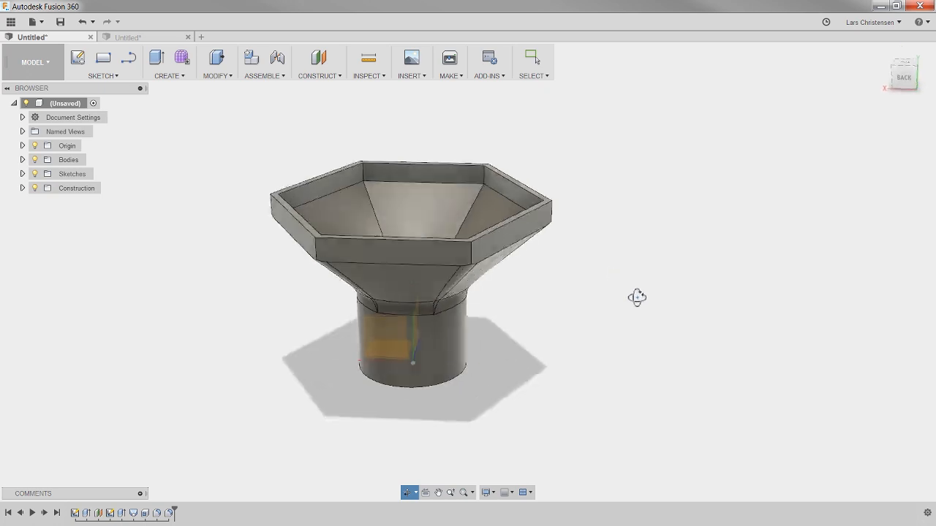
pyautogui.press('Escape')
# - Start another fillet and select three neighbouring edges along the hexagonal rim's lower outer border
pyautogui.click(214, 76)
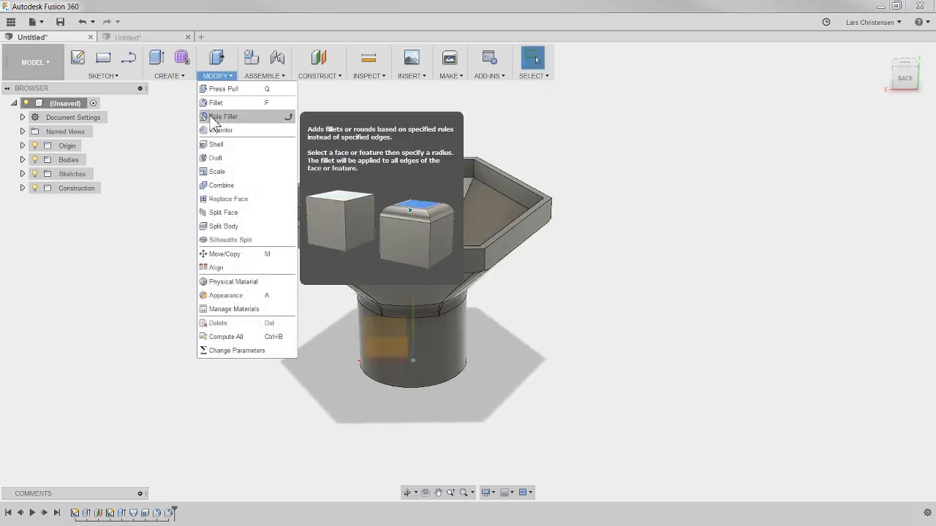
pyautogui.click(219, 102)
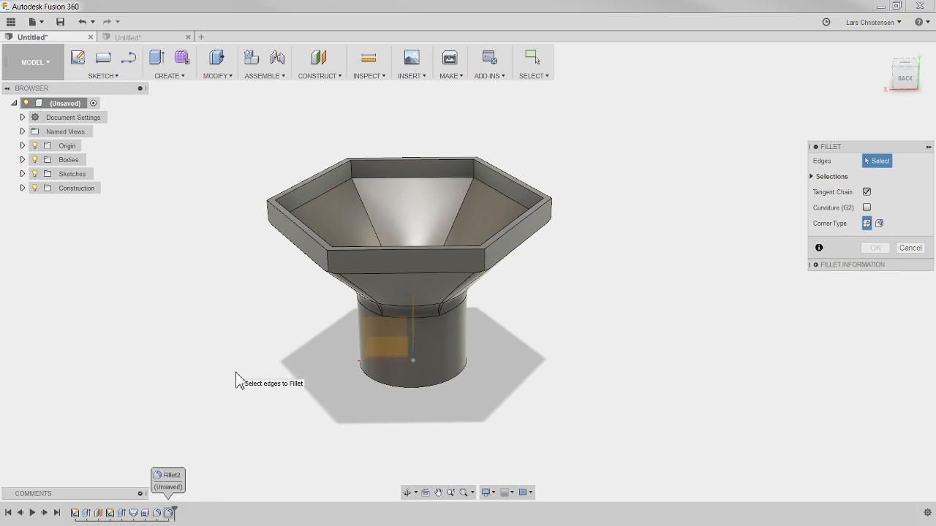
pyautogui.click(406, 276)
pyautogui.keyDown('shift'); pyautogui.moveTo(209, 359); pyautogui.dragTo(304, 324, button='middle'); pyautogui.keyUp('shift')
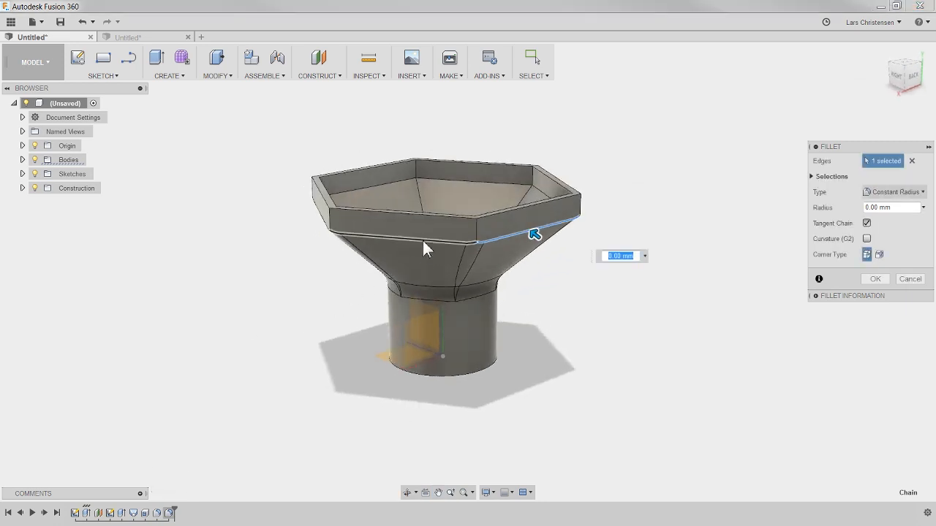
pyautogui.click(421, 241)
pyautogui.moveTo(229, 312); pyautogui.dragTo(315, 350, button='middle')
pyautogui.click(505, 274)
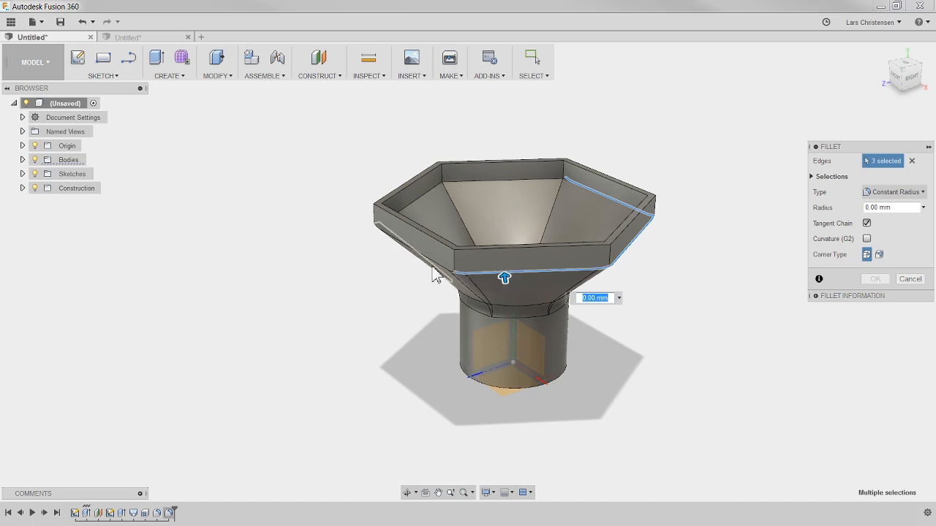
# - Add the remaining three lower-rim edges so the fillet covers the hexagon's whole lower border
pyautogui.keyDown('shift'); pyautogui.moveTo(318, 341); pyautogui.dragTo(424, 382, button='middle'); pyautogui.keyUp('shift')
pyautogui.keyDown('shift'); pyautogui.moveTo(487, 312); pyautogui.dragTo(380, 346, button='middle'); pyautogui.keyUp('shift')
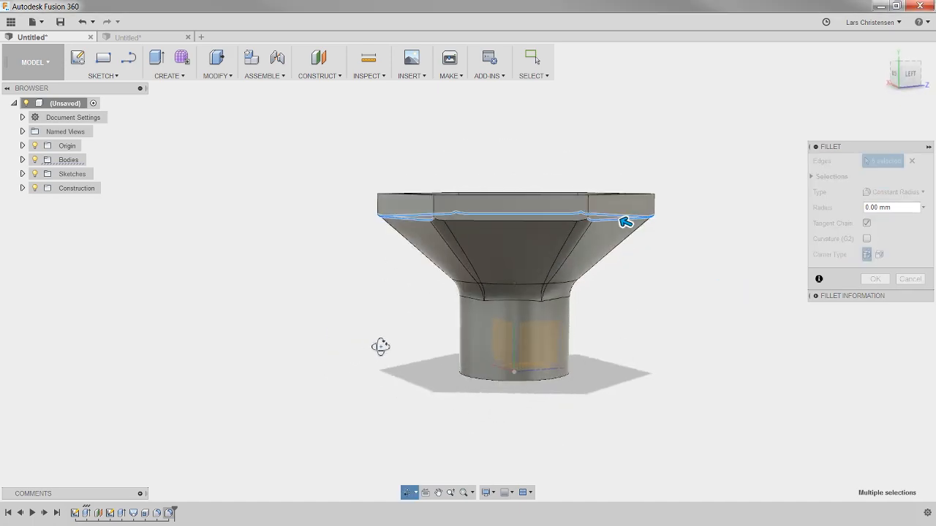
pyautogui.click(446, 218)
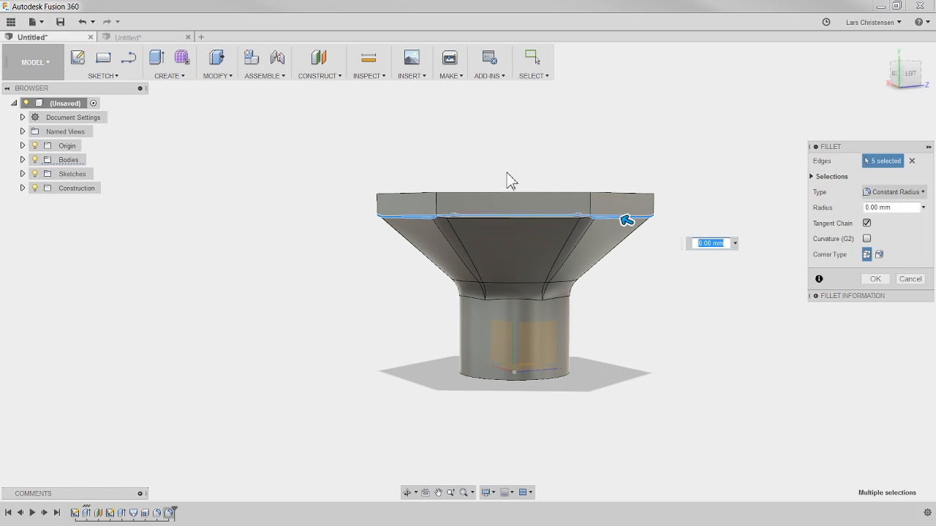
pyautogui.scroll(3, 511, 172)
pyautogui.click(468, 250)
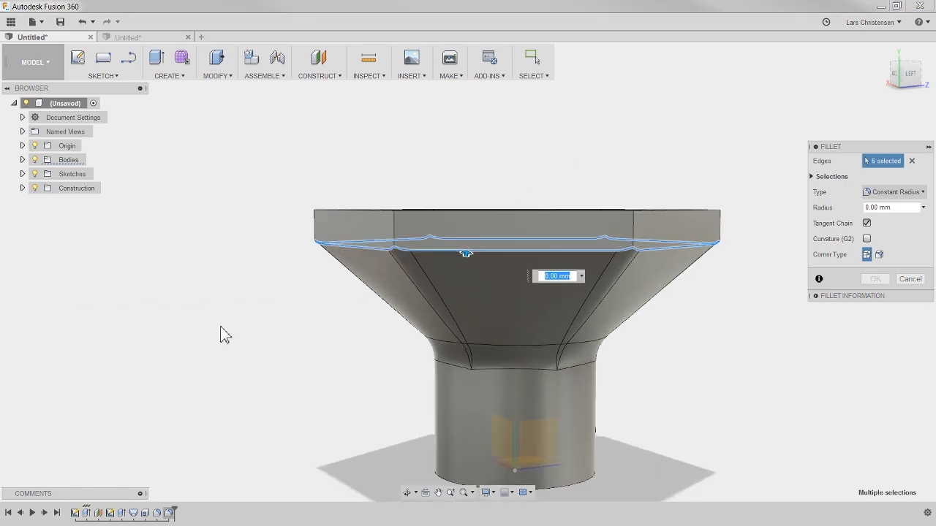
# - Try radii of 10 mm and 8 mm for the lower-rim fillet and inspect the preview
pyautogui.write('10')
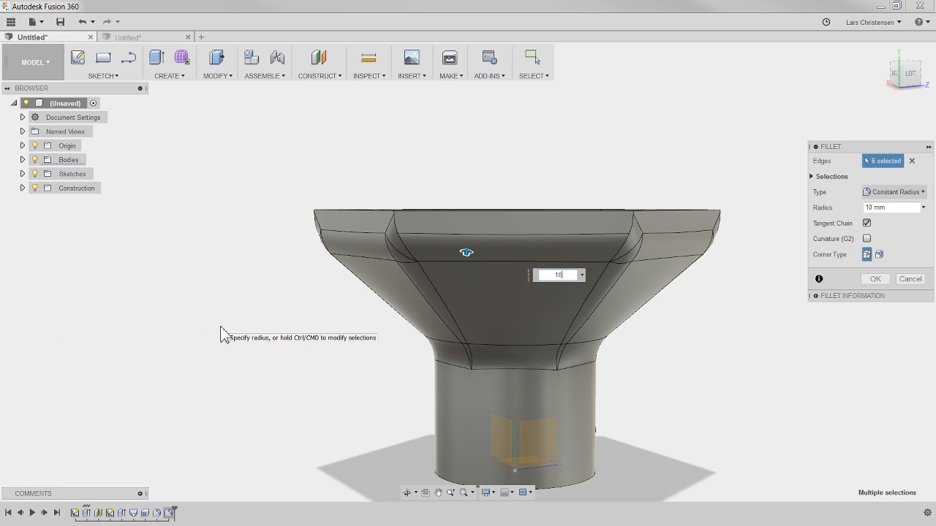
pyautogui.doubleClick(895, 208)
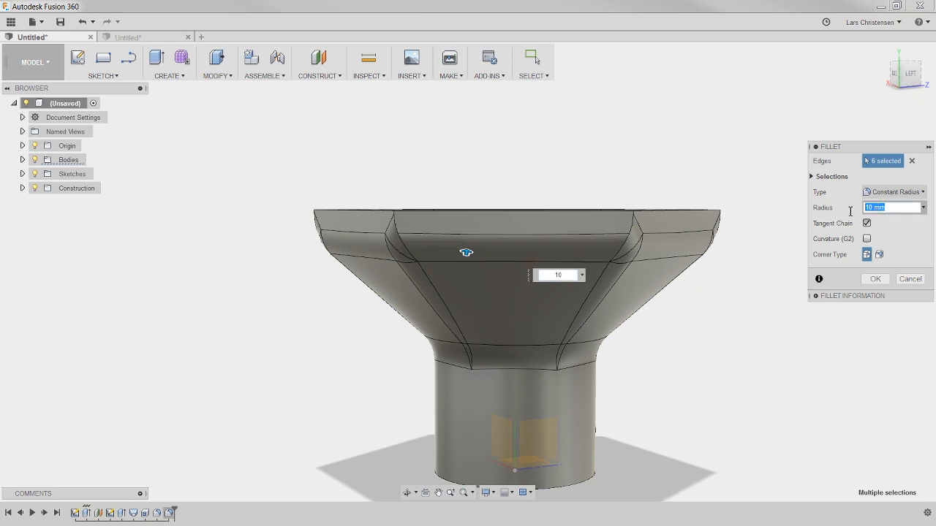
pyautogui.write('8')
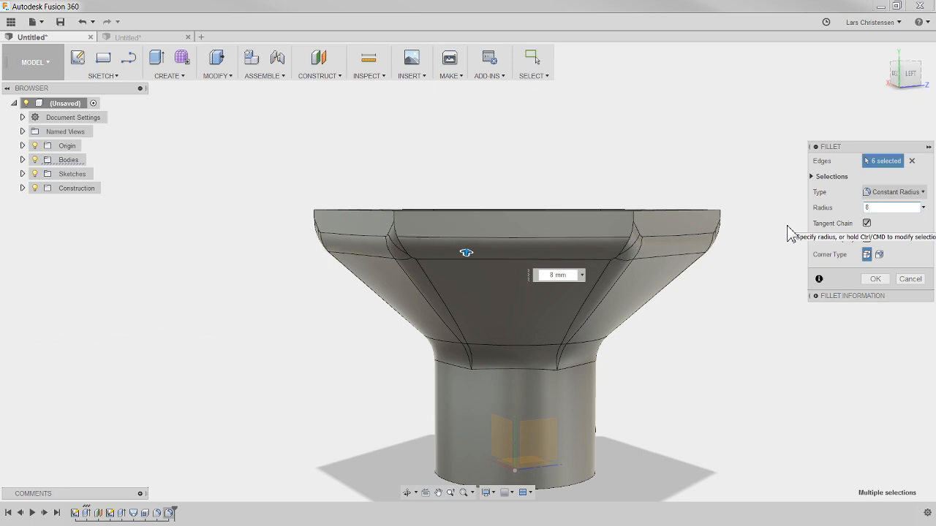
pyautogui.moveTo(792, 347)
pyautogui.keyDown('shift'); pyautogui.mouseDown(button='middle')
pyautogui.moveTo(738, 326)
pyautogui.moveTo(683, 346)
pyautogui.moveTo(804, 349)
pyautogui.mouseUp(button='middle'); pyautogui.keyUp('shift')
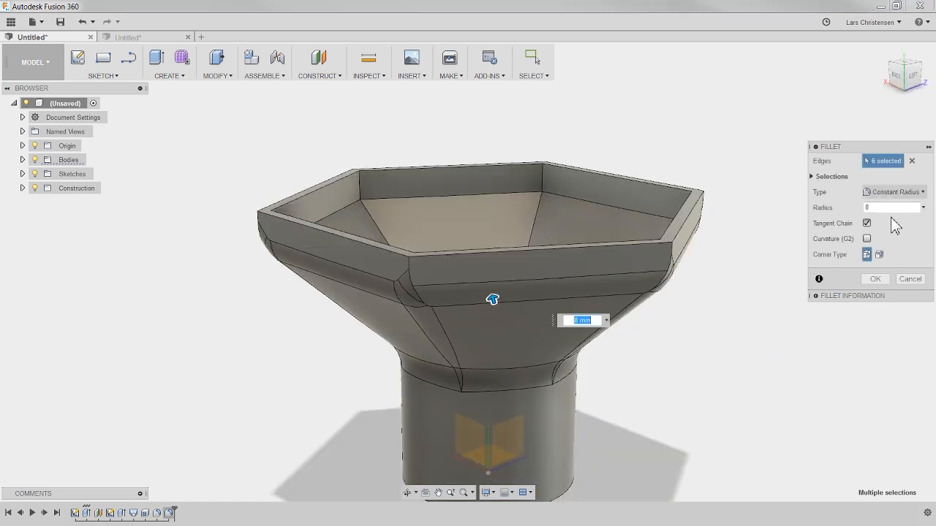
# - Set the lower-rim fillet's radius to 6 mm and apply it to all six edges
pyautogui.click(877, 208)
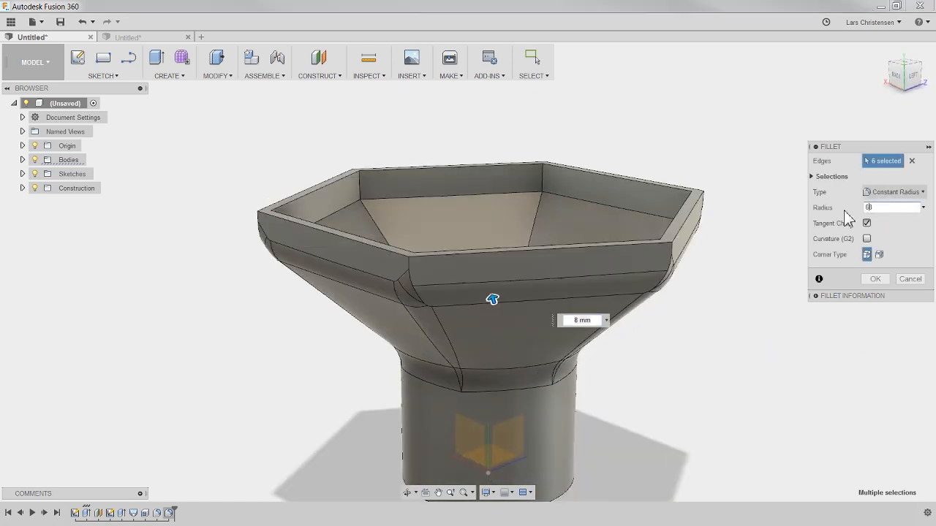
pyautogui.write('68')
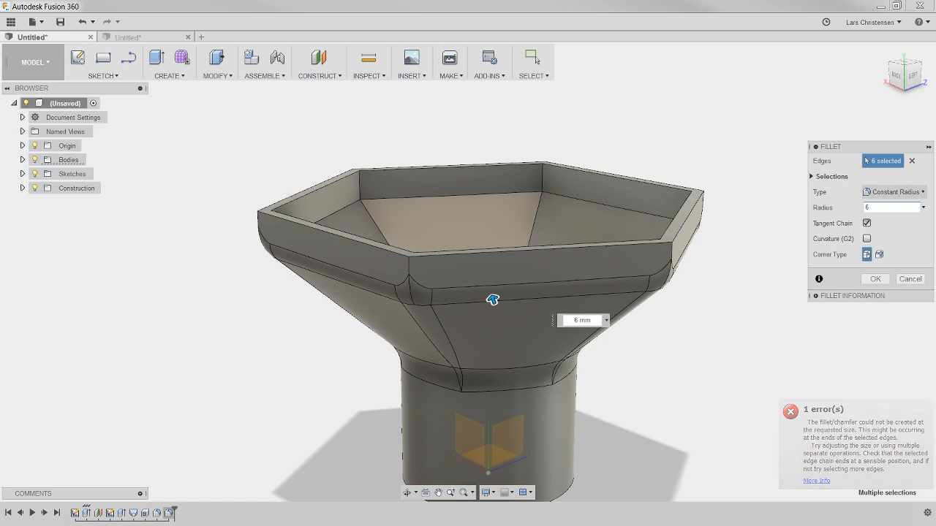
pyautogui.moveTo(280, 337)
pyautogui.keyDown('shift'); pyautogui.mouseDown(button='middle')
pyautogui.moveTo(323, 313)
pyautogui.moveTo(414, 315)
pyautogui.moveTo(365, 314)
pyautogui.moveTo(285, 334)
pyautogui.mouseUp(button='middle'); pyautogui.keyUp('shift')
pyautogui.click(870, 279)
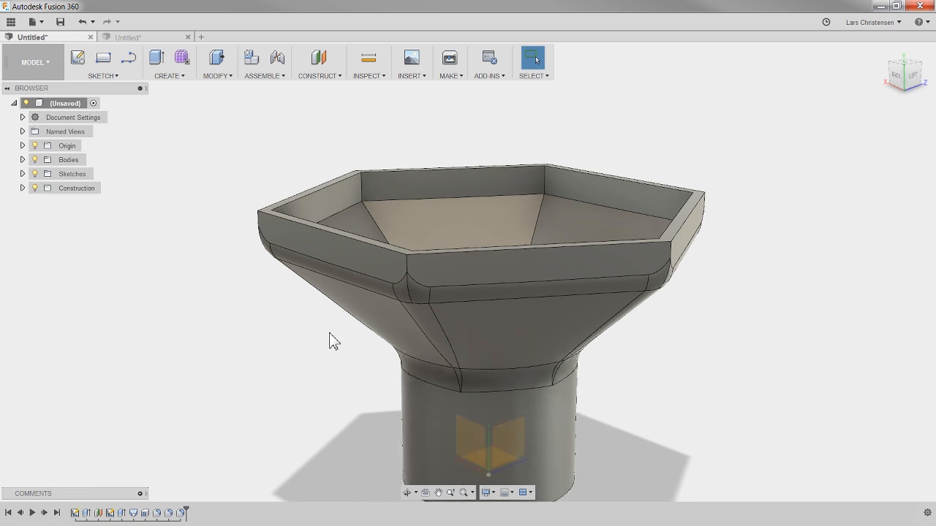
# - Open the cylinder's base circle sketch from the timeline to check its diameter dimension, and close it without changes
pyautogui.scroll(-2, 348, 283)
pyautogui.moveTo(267, 356); pyautogui.dragTo(261, 334, button='middle')
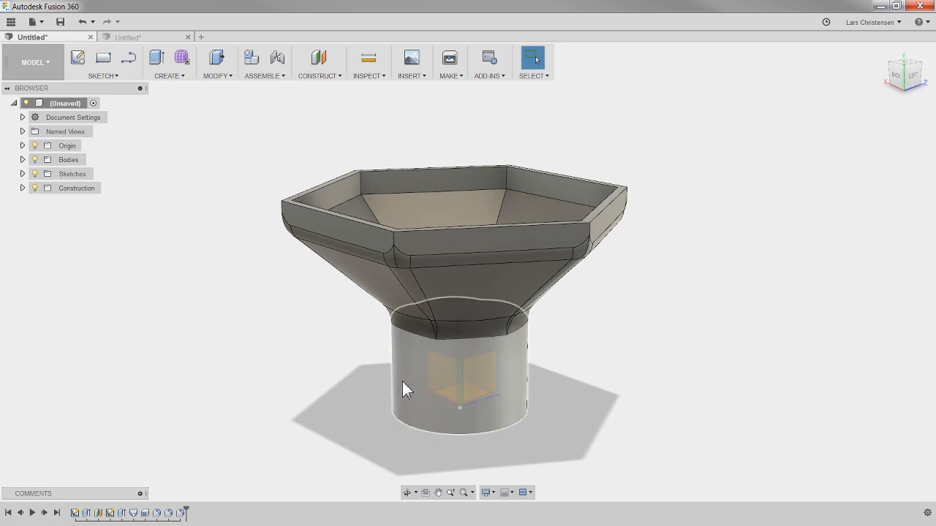
pyautogui.rightClick(76, 514)
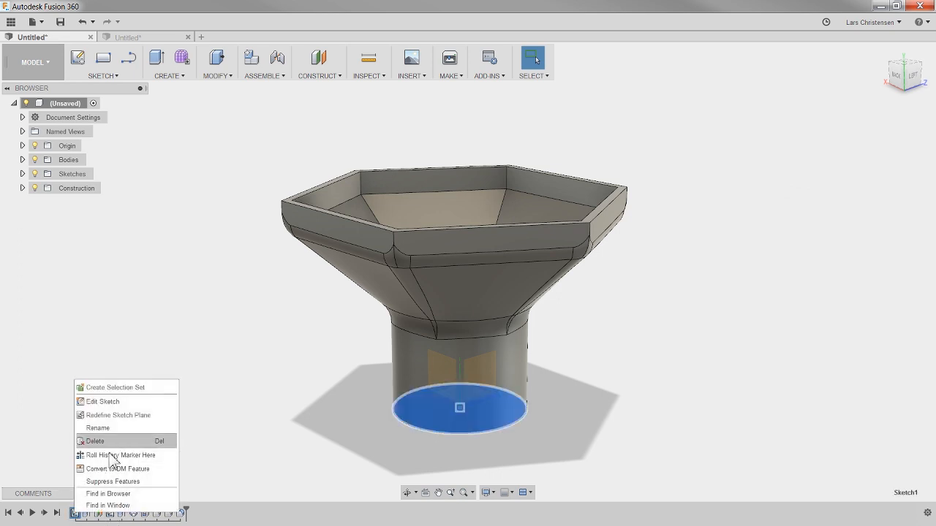
pyautogui.click(126, 406)
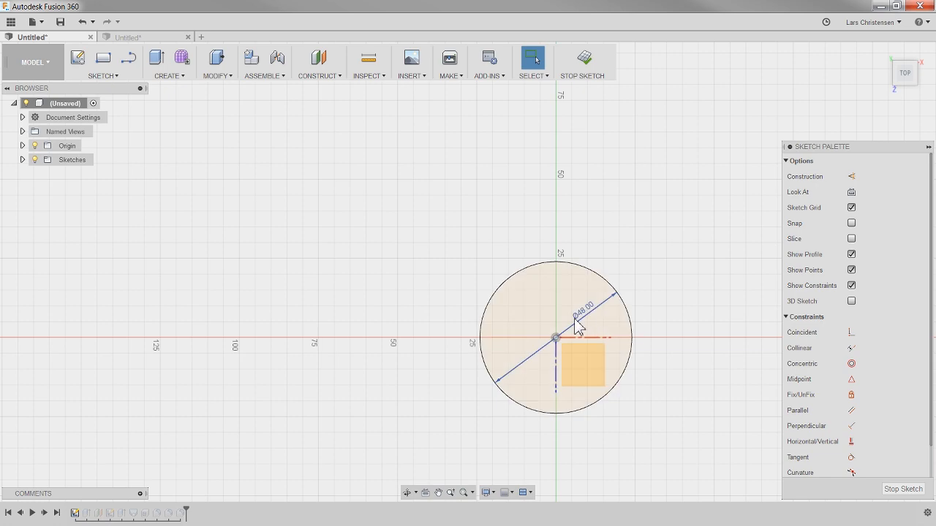
pyautogui.click(904, 489)
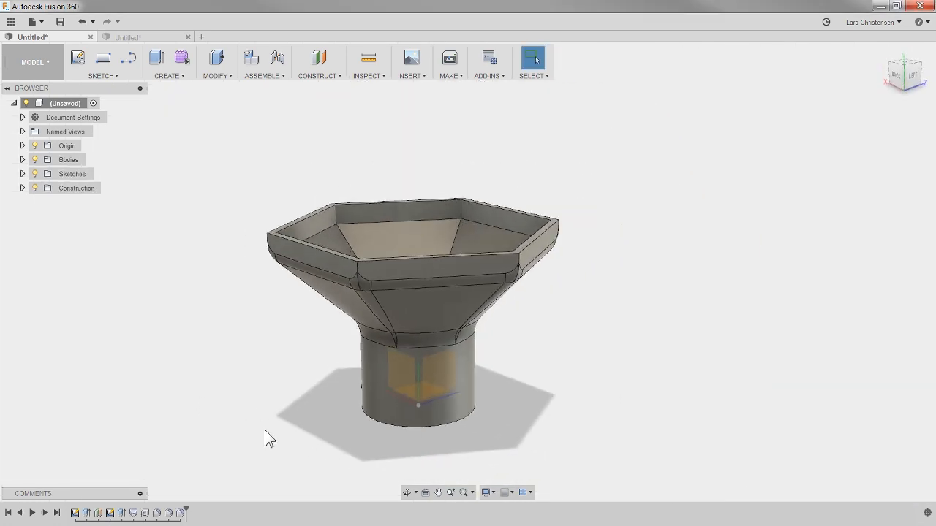
pyautogui.scroll(1, 360, 451)
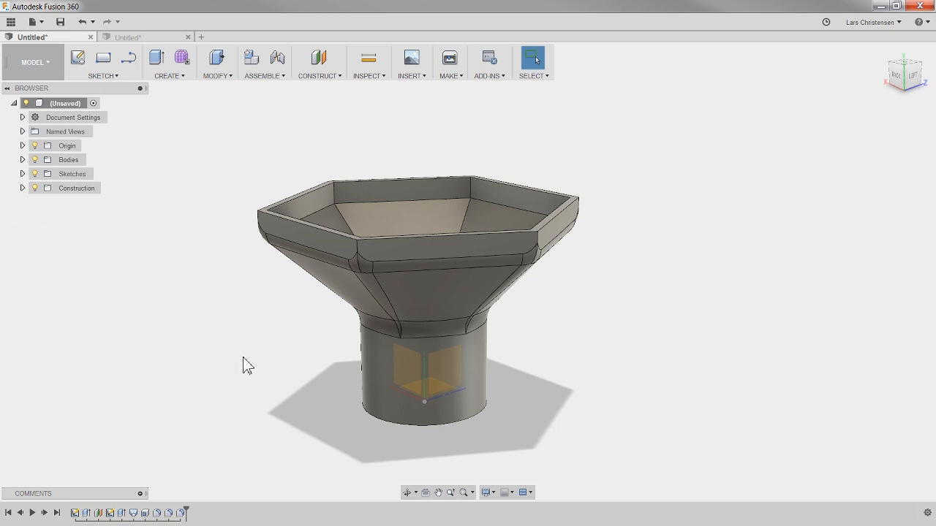
pyautogui.press('q')
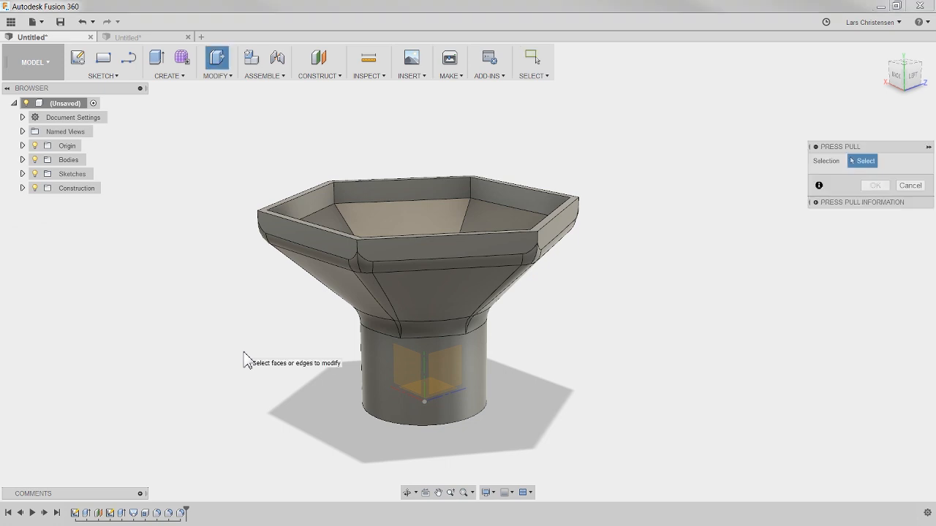
pyautogui.click(381, 371)
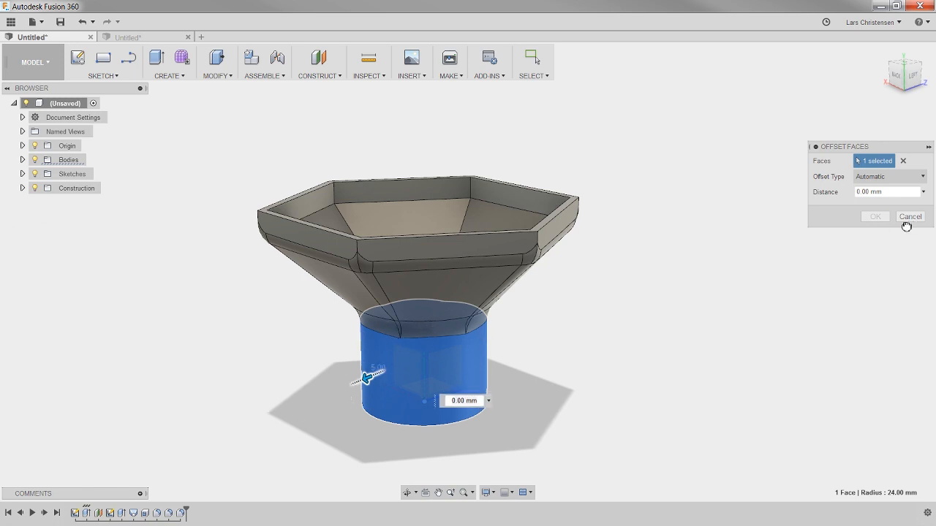
pyautogui.press('Escape')
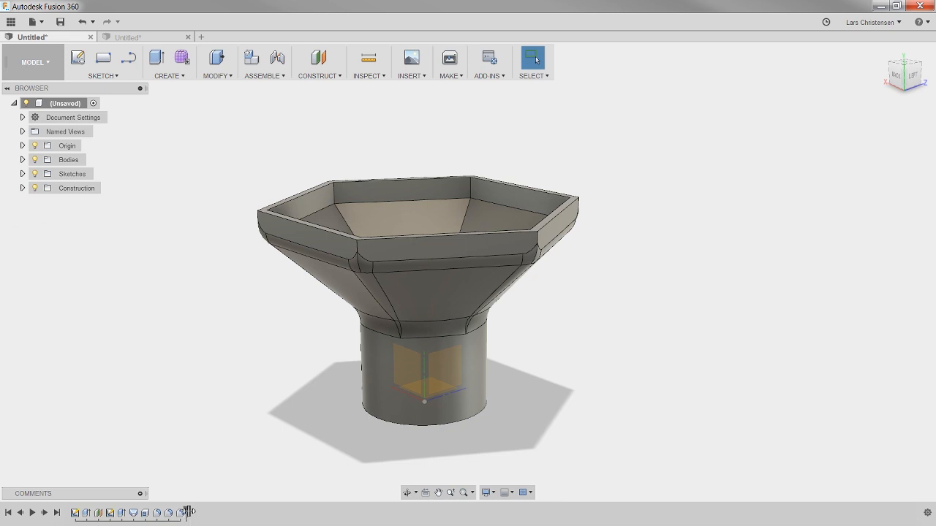
# - Roll the timeline's history marker back to just after the first sketch
pyautogui.moveTo(187, 512); pyautogui.dragTo(82, 513)
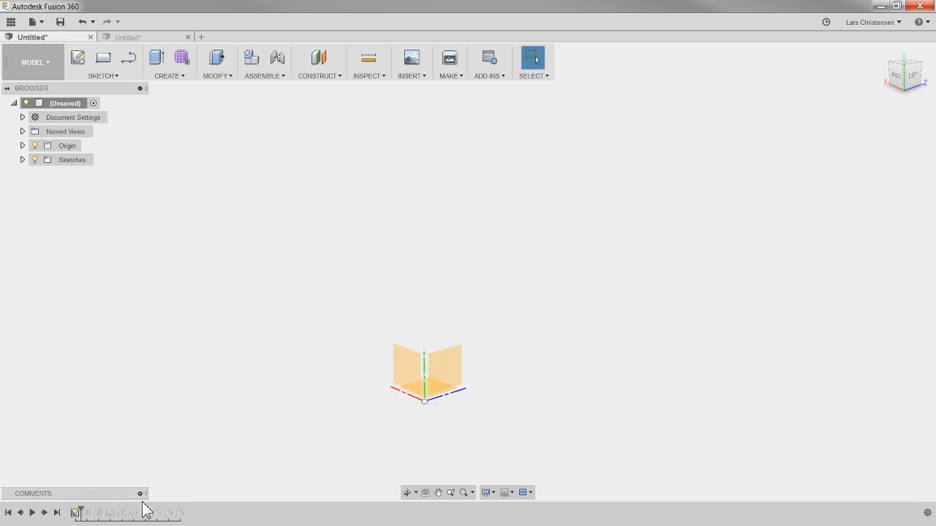
# - Step the timeline history forward through the cylinder extrusion and the offset plane, and make Plane1 visible to review it
pyautogui.click(45, 513)
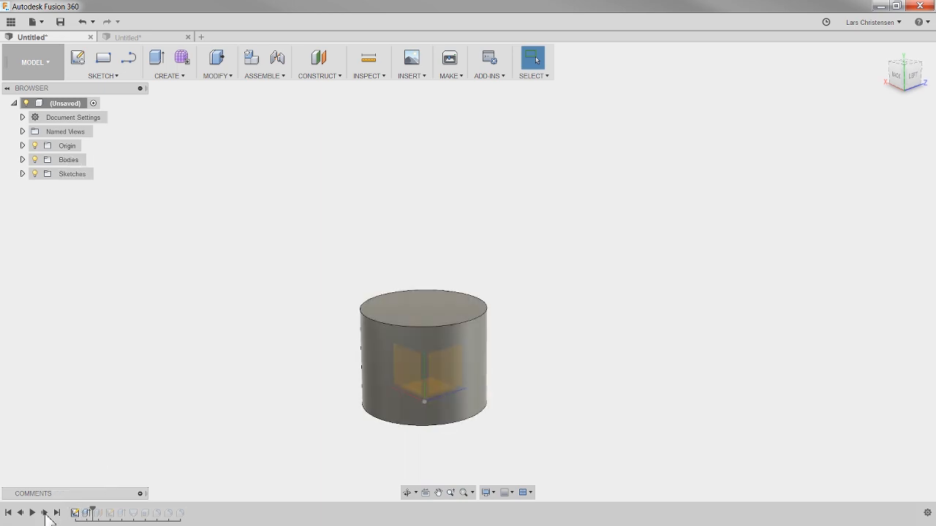
pyautogui.click(45, 513)
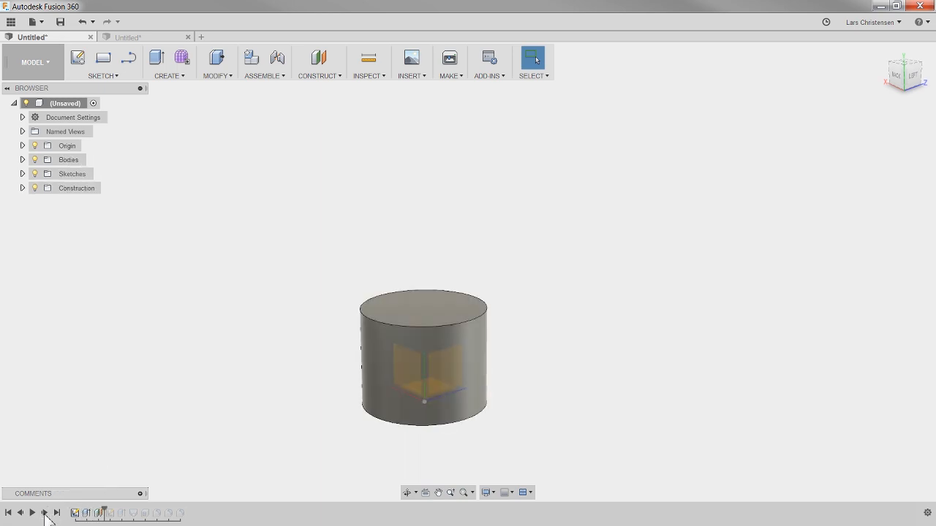
pyautogui.click(22, 189)
pyautogui.click(43, 202)
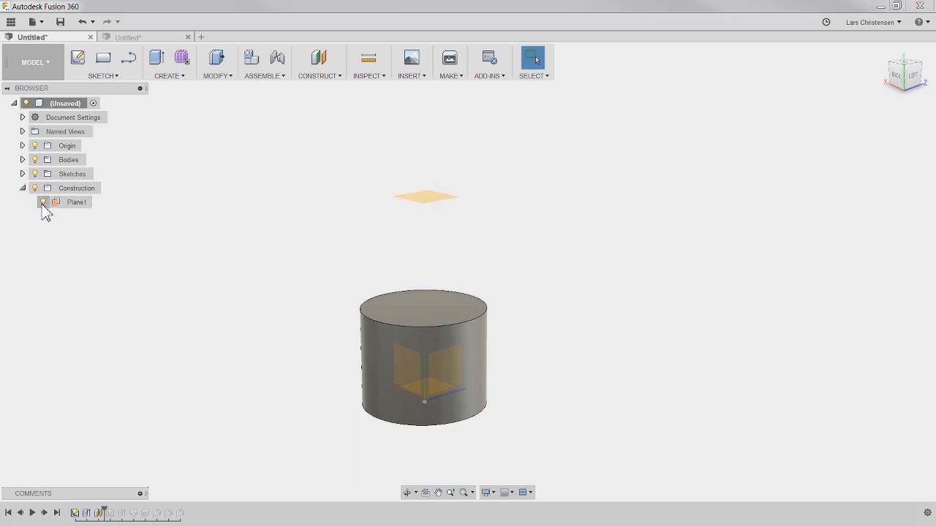
pyautogui.click(430, 197)
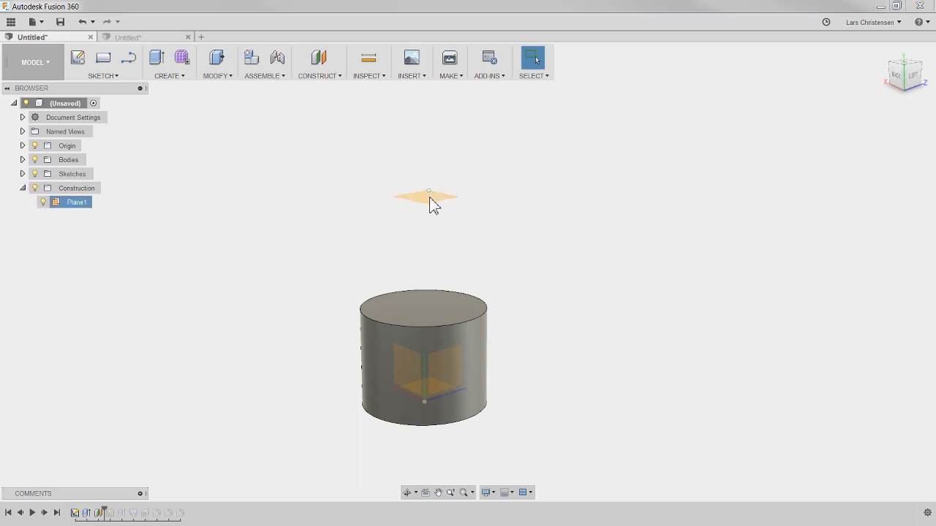
# - Restore the full timeline, roll it back to just after the hexagon sketch, and make Sketch2 visible
pyautogui.click(58, 513)
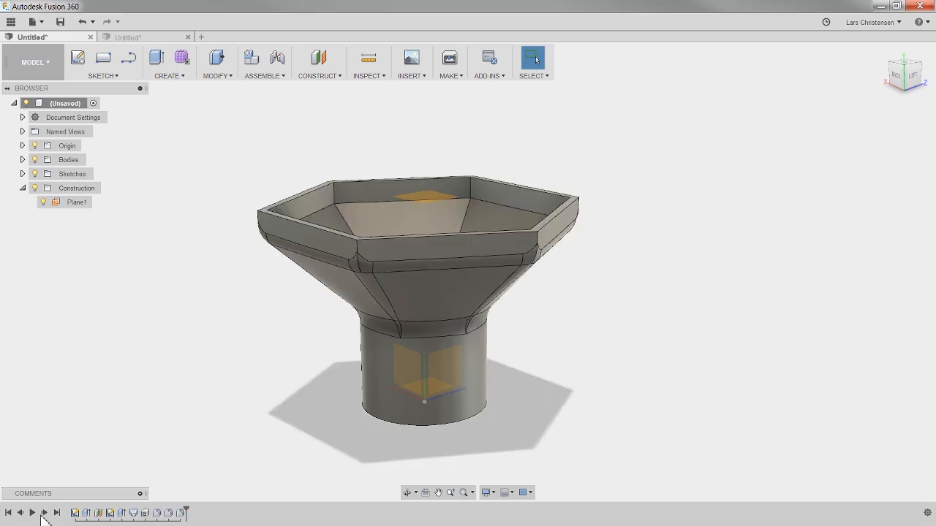
pyautogui.moveTo(187, 511); pyautogui.dragTo(113, 515)
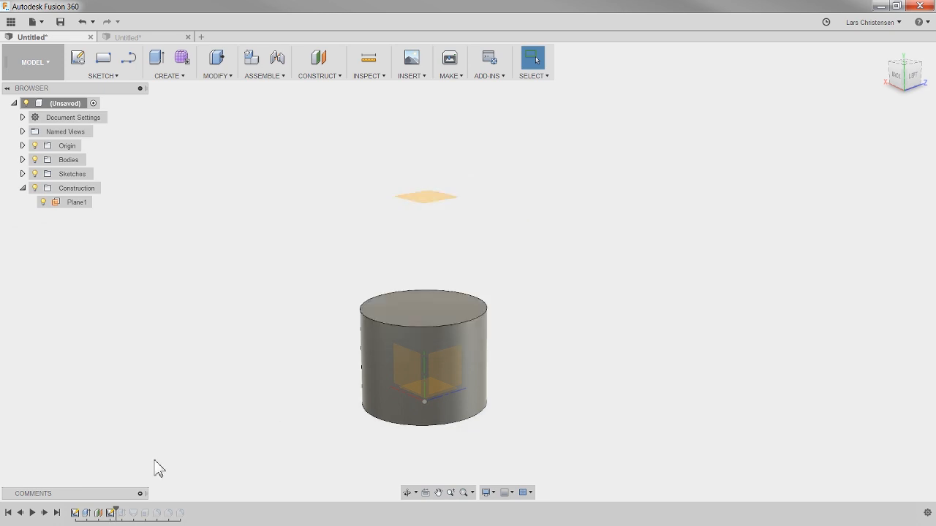
pyautogui.click(428, 202)
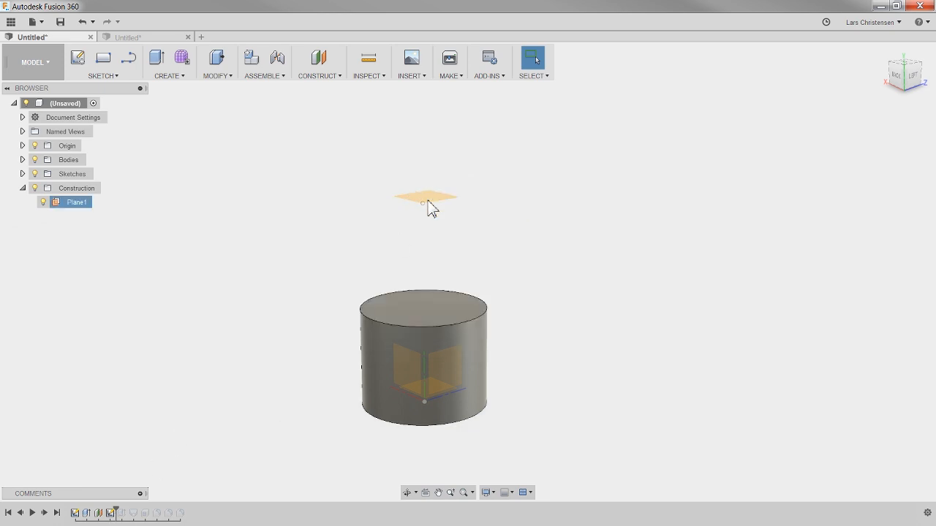
pyautogui.click(22, 174)
pyautogui.click(42, 204)
pyautogui.click(43, 202)
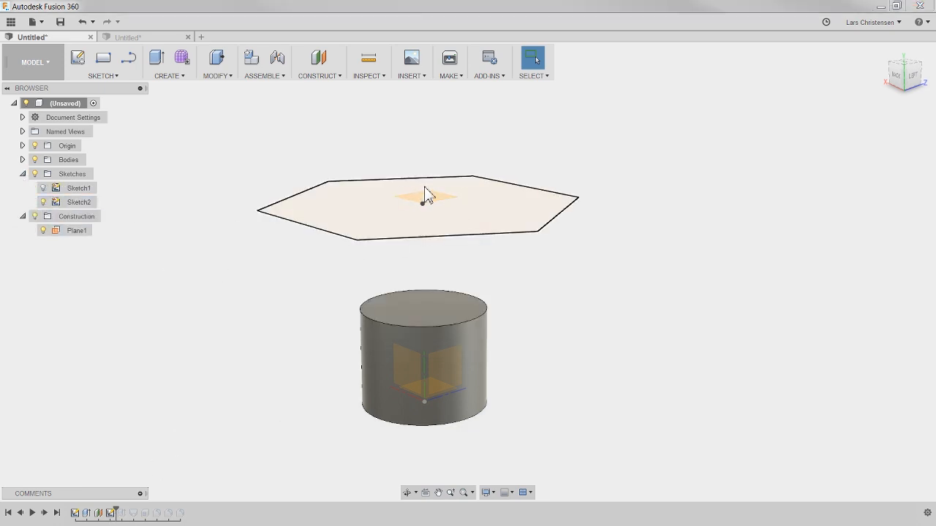
# - Step the history forward through the hexagon extrusion, loft, shell and first fillet, examining the funnel from below and above
pyautogui.click(43, 512)
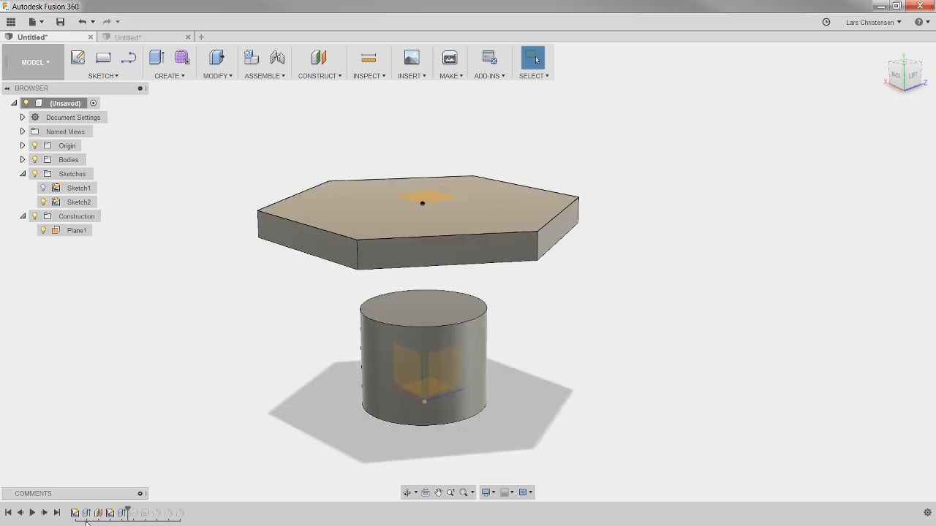
pyautogui.click(44, 512)
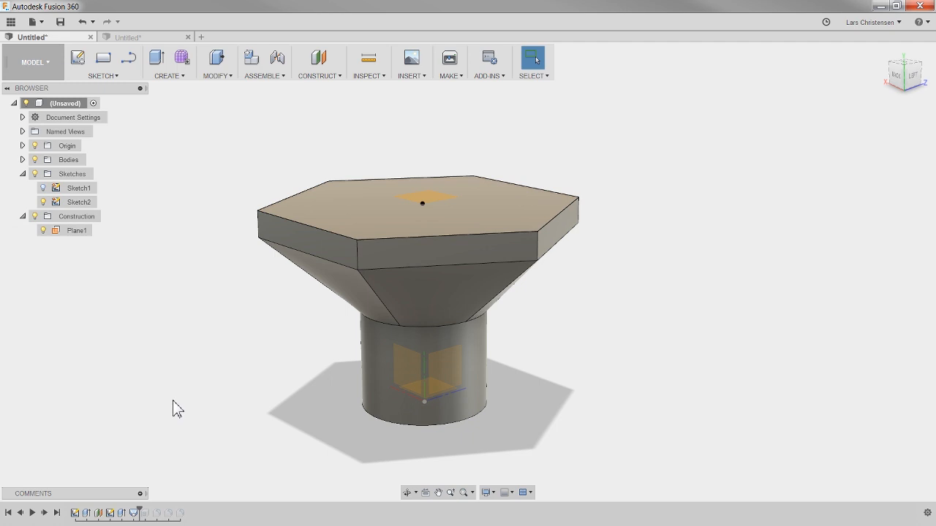
pyautogui.keyDown('shift'); pyautogui.moveTo(196, 387); pyautogui.dragTo(195, 372, button='middle'); pyautogui.keyUp('shift')
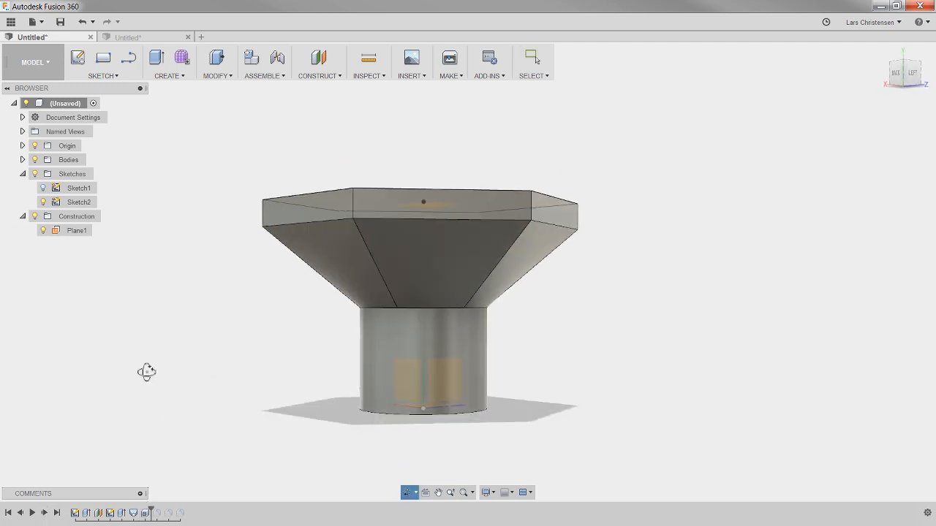
pyautogui.keyDown('shift'); pyautogui.moveTo(146, 371); pyautogui.dragTo(160, 426, button='middle'); pyautogui.keyUp('shift')
pyautogui.keyDown('shift'); pyautogui.moveTo(209, 363); pyautogui.dragTo(214, 256, button='middle'); pyautogui.keyUp('shift')
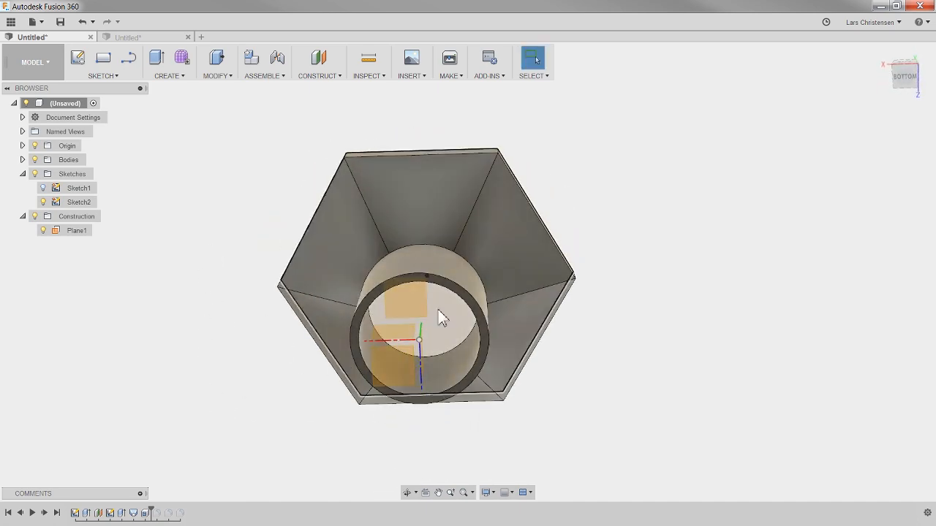
pyautogui.keyDown('shift'); pyautogui.moveTo(196, 180); pyautogui.dragTo(183, 432, button='middle'); pyautogui.keyUp('shift')
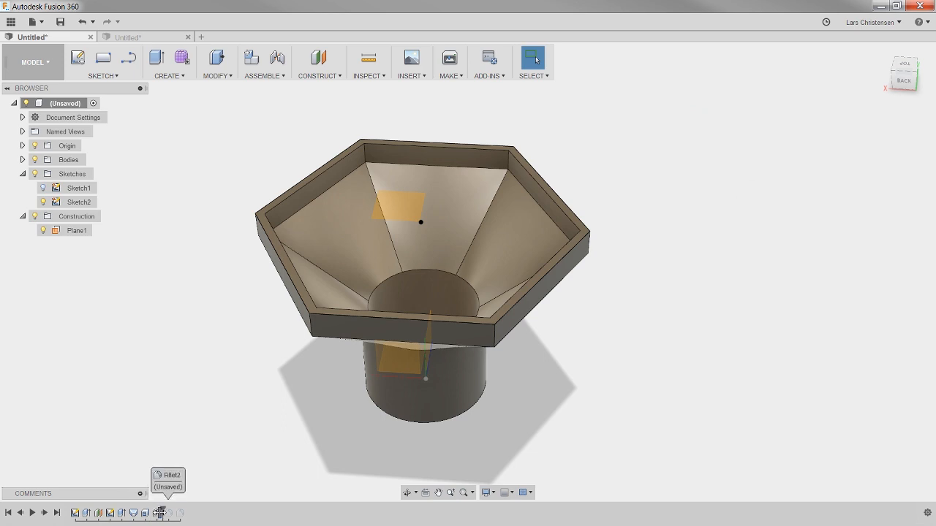
pyautogui.keyDown('shift'); pyautogui.moveTo(223, 417); pyautogui.dragTo(230, 367, button='middle'); pyautogui.keyUp('shift')
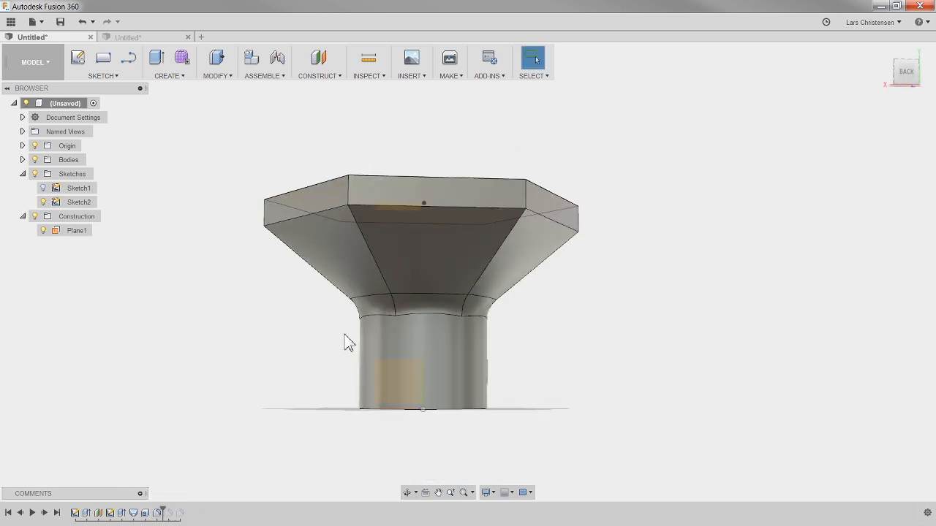
# - Roll the history marker to the end of the timeline and hide Sketch2 and Plane1
pyautogui.moveTo(164, 510); pyautogui.dragTo(184, 511)
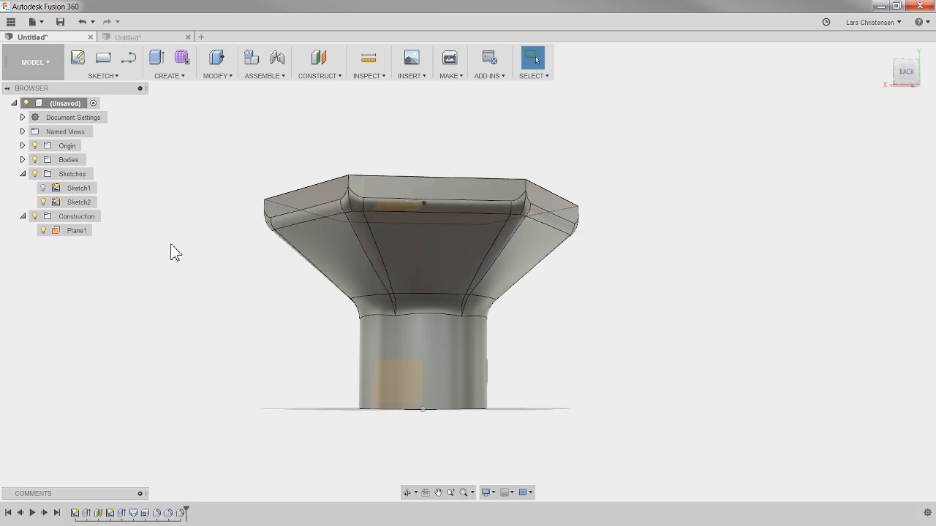
pyautogui.click(42, 202)
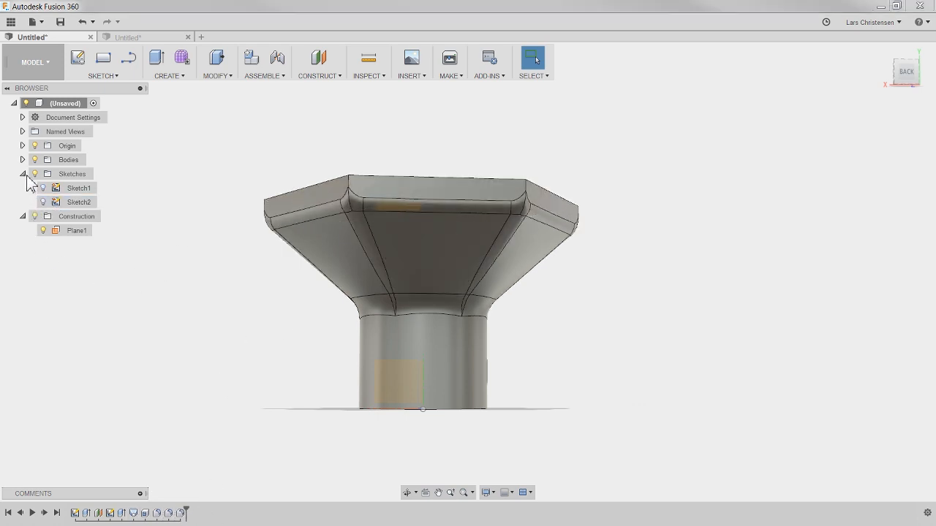
pyautogui.click(23, 174)
pyautogui.click(42, 202)
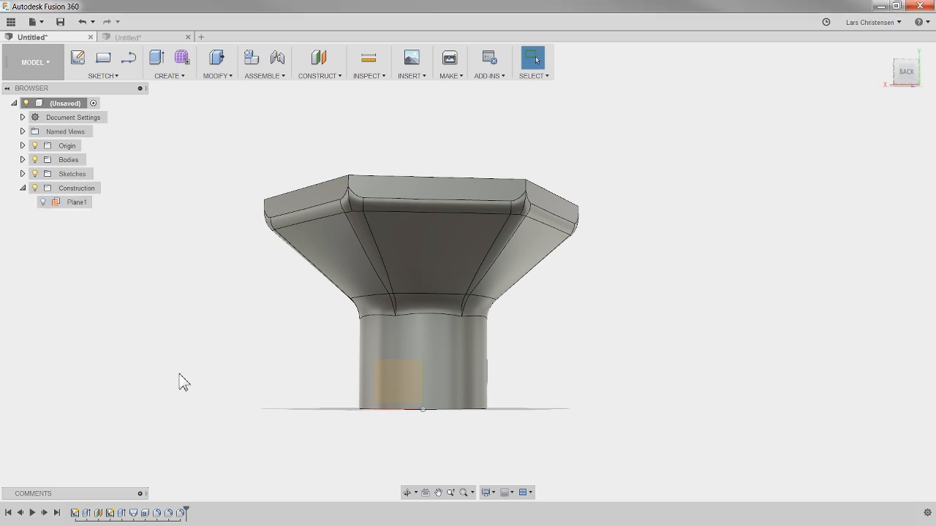
# - Review the funnel with history rolled back to after the loft and after the shell, and return the marker to the end
pyautogui.keyDown('shift'); pyautogui.moveTo(186, 372); pyautogui.dragTo(201, 393, button='middle'); pyautogui.keyUp('shift')
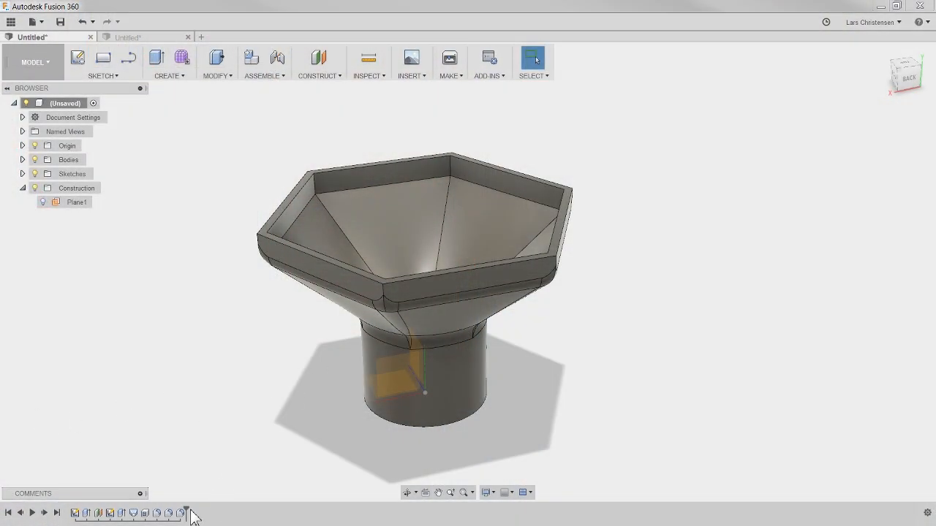
pyautogui.moveTo(189, 509); pyautogui.dragTo(139, 511)
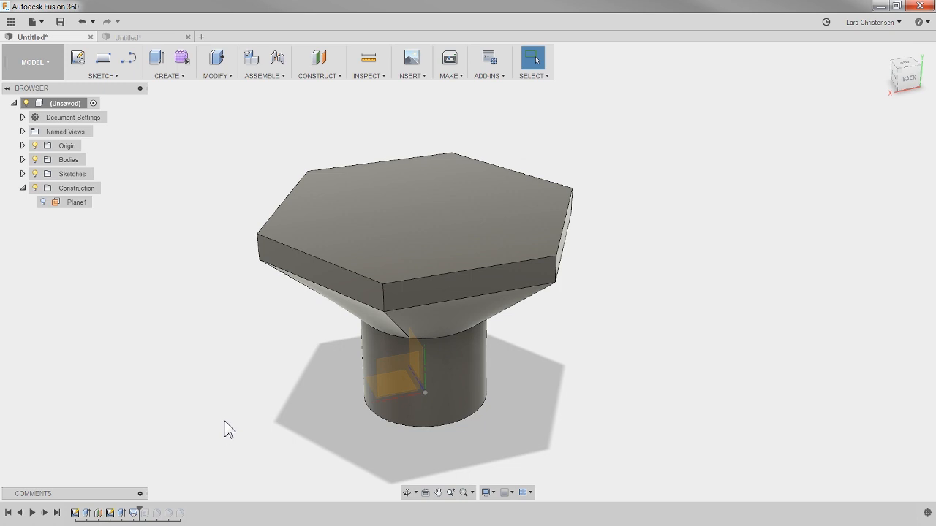
pyautogui.keyDown('shift'); pyautogui.moveTo(184, 410); pyautogui.dragTo(210, 402, button='middle'); pyautogui.keyUp('shift')
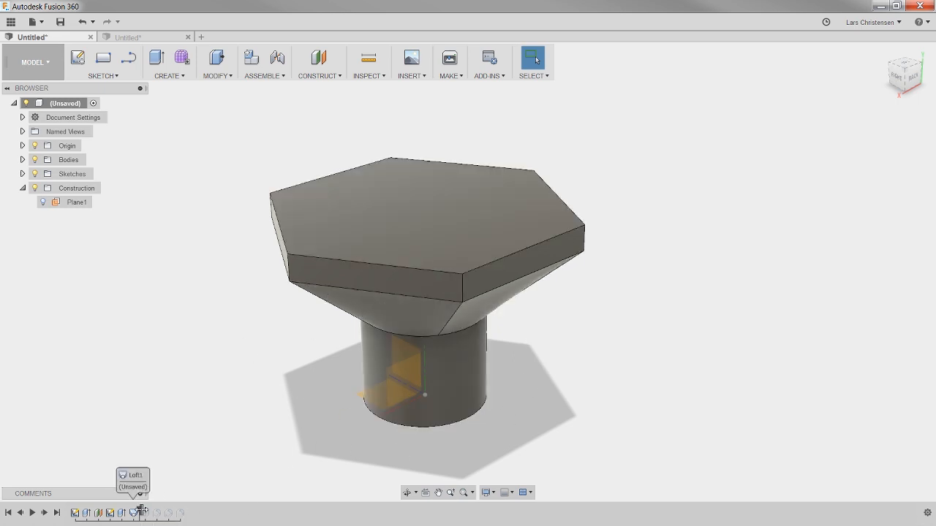
pyautogui.moveTo(139, 512); pyautogui.dragTo(149, 515)
pyautogui.moveTo(237, 449)
pyautogui.keyDown('shift'); pyautogui.mouseDown(button='middle')
pyautogui.moveTo(282, 327)
pyautogui.moveTo(240, 407)
pyautogui.moveTo(230, 453)
pyautogui.mouseUp(button='middle'); pyautogui.keyUp('shift')
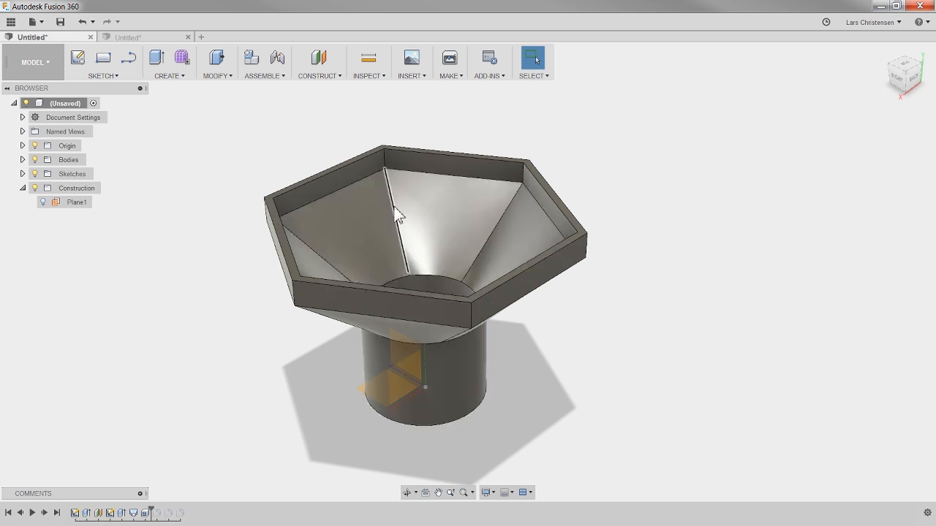
pyautogui.moveTo(150, 512); pyautogui.dragTo(186, 513)
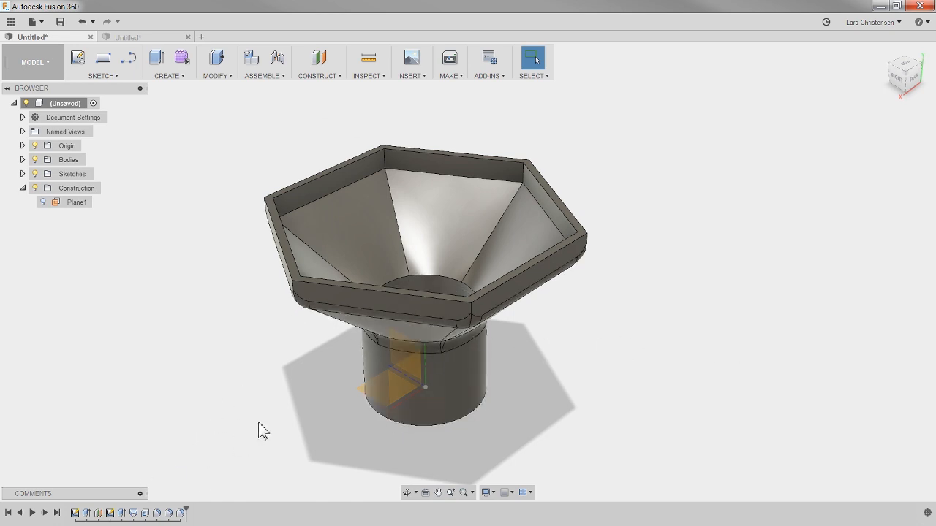
# - Roll history back to just after the shell, examine the funnel's inner edges, and restore the full timeline to compare the fillets
pyautogui.moveTo(185, 510); pyautogui.dragTo(145, 511)
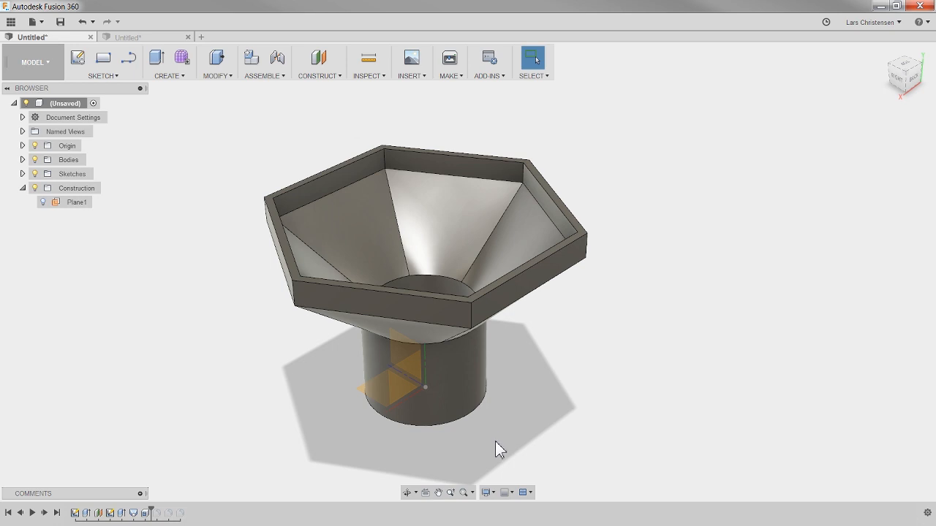
pyautogui.keyDown('shift'); pyautogui.moveTo(633, 337); pyautogui.dragTo(647, 305, button='middle'); pyautogui.keyUp('shift')
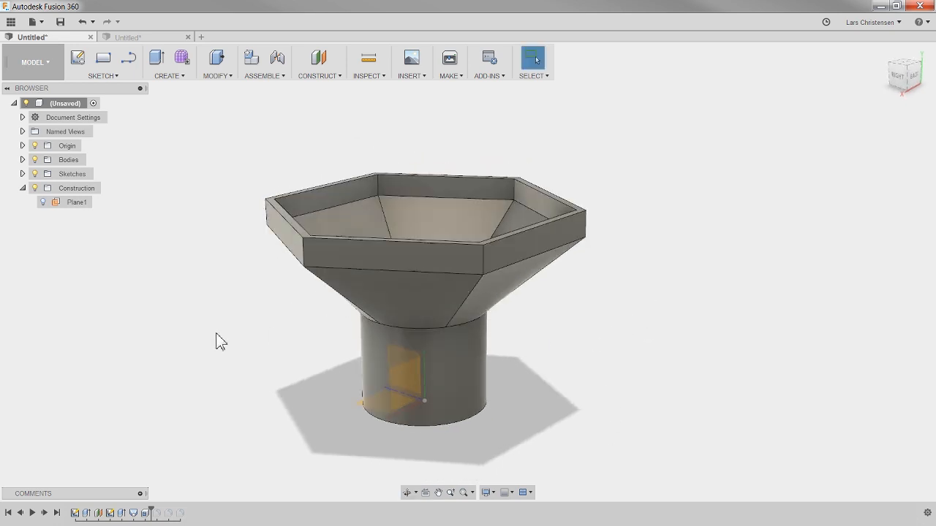
pyautogui.keyDown('shift'); pyautogui.moveTo(210, 311); pyautogui.dragTo(177, 352, button='middle'); pyautogui.keyUp('shift')
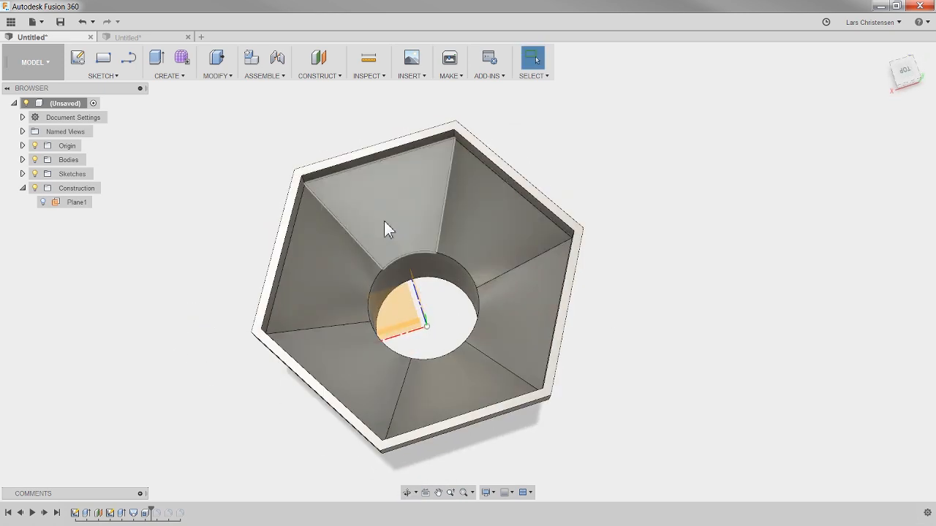
pyautogui.moveTo(649, 291)
pyautogui.mouseDown(button='middle')
pyautogui.moveTo(665, 251)
pyautogui.moveTo(644, 277)
pyautogui.mouseUp(button='middle')
pyautogui.keyDown('shift'); pyautogui.moveTo(654, 351); pyautogui.dragTo(600, 309, button='middle'); pyautogui.keyUp('shift')
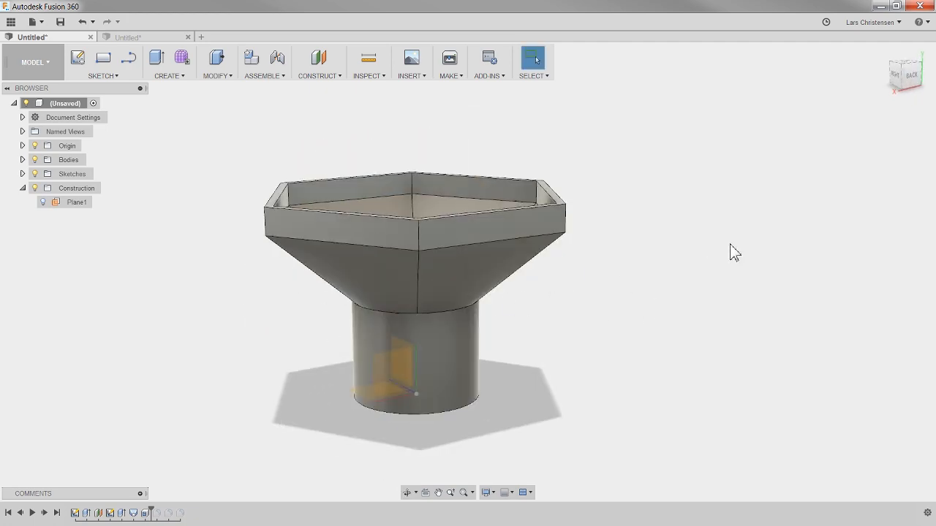
pyautogui.keyDown('shift'); pyautogui.moveTo(731, 253); pyautogui.dragTo(418, 268, button='middle'); pyautogui.keyUp('shift')
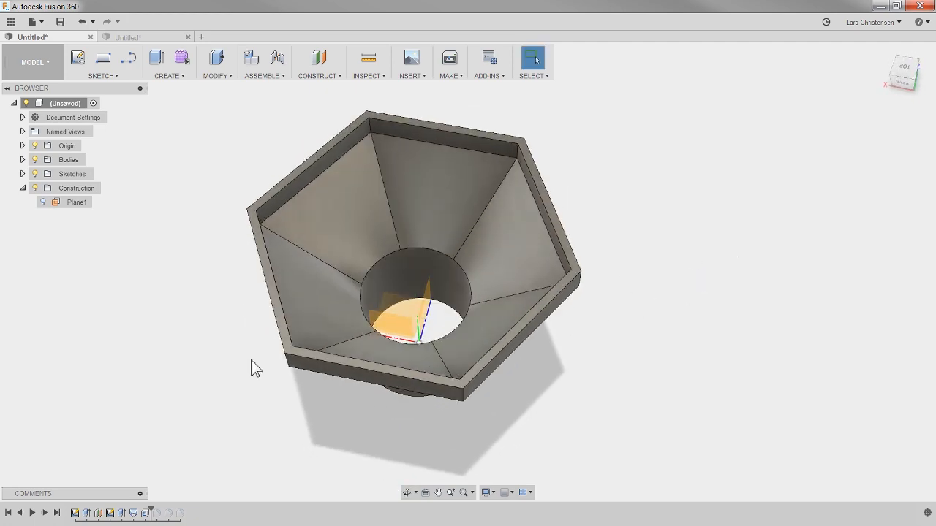
pyautogui.moveTo(154, 509); pyautogui.dragTo(185, 512)
pyautogui.keyDown('shift'); pyautogui.moveTo(209, 434); pyautogui.dragTo(225, 383, button='middle'); pyautogui.keyUp('shift')
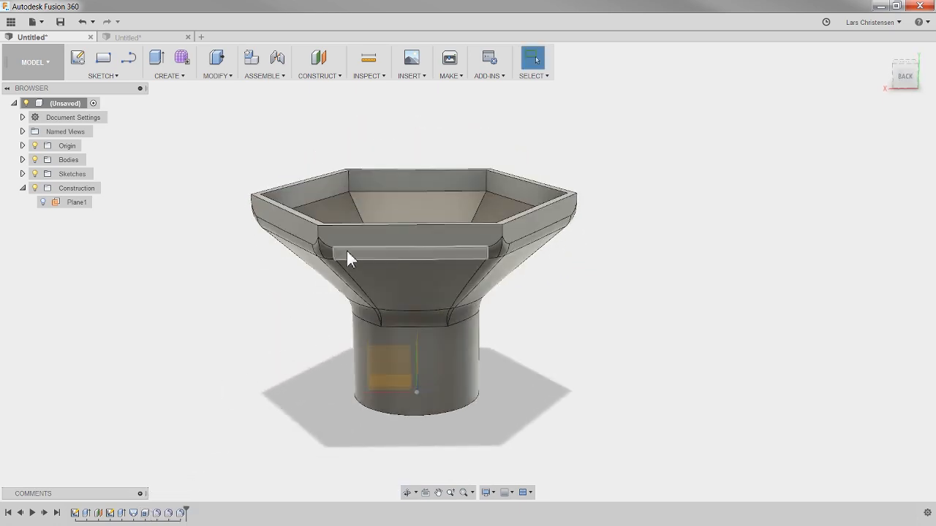
pyautogui.keyDown('shift'); pyautogui.moveTo(205, 312); pyautogui.dragTo(188, 350, button='middle'); pyautogui.keyUp('shift')
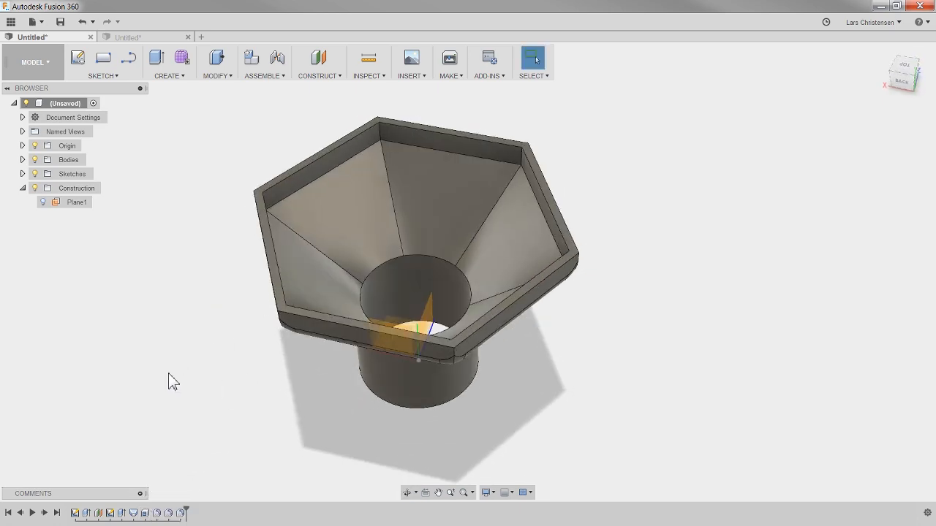
# - Reorder the timeline so the shell comes after all three fillets, and inspect the funnel's inner and outer edges
pyautogui.click(146, 514)
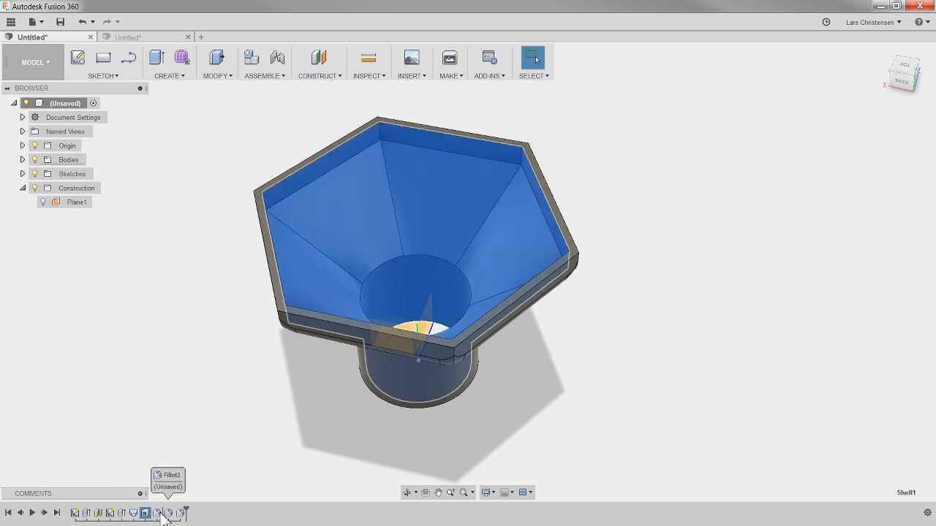
pyautogui.moveTo(176, 517); pyautogui.dragTo(183, 514)
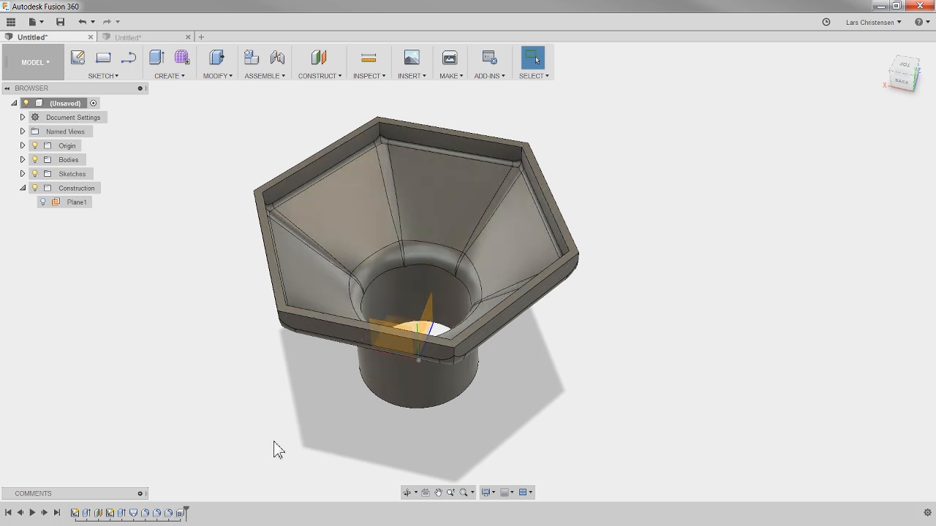
pyautogui.keyDown('shift'); pyautogui.moveTo(278, 450); pyautogui.dragTo(305, 380, button='middle'); pyautogui.keyUp('shift')
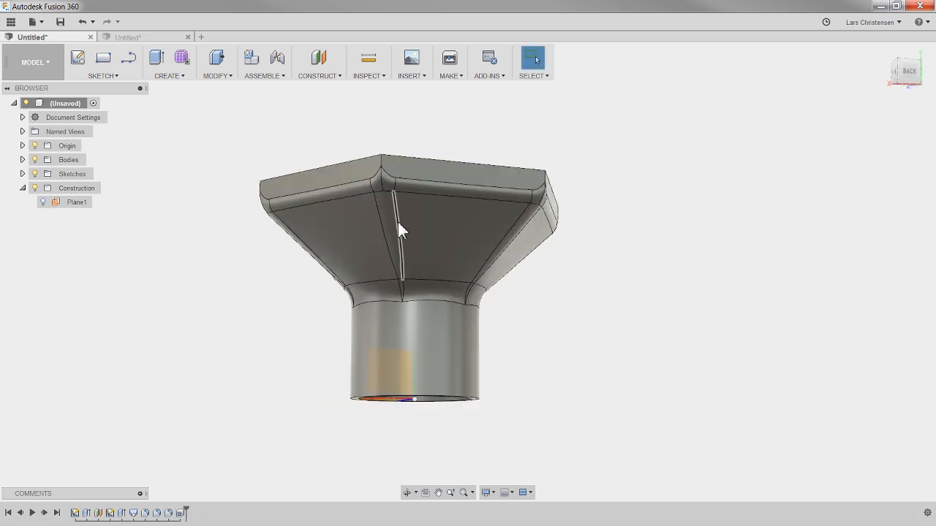
pyautogui.keyDown('shift'); pyautogui.moveTo(266, 284); pyautogui.dragTo(220, 321, button='middle'); pyautogui.keyUp('shift')
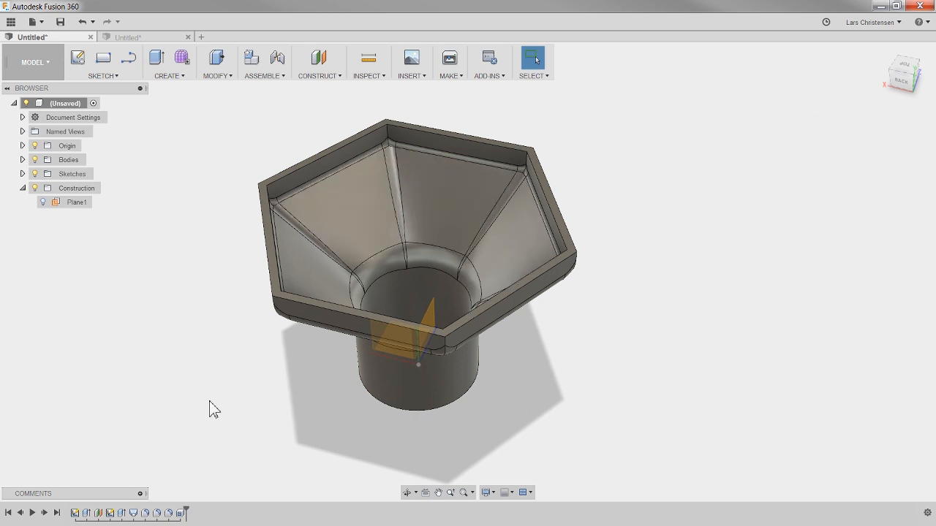
# - Move the shell feature back to its timeline place between the loft and the first fillet
pyautogui.click(180, 513)
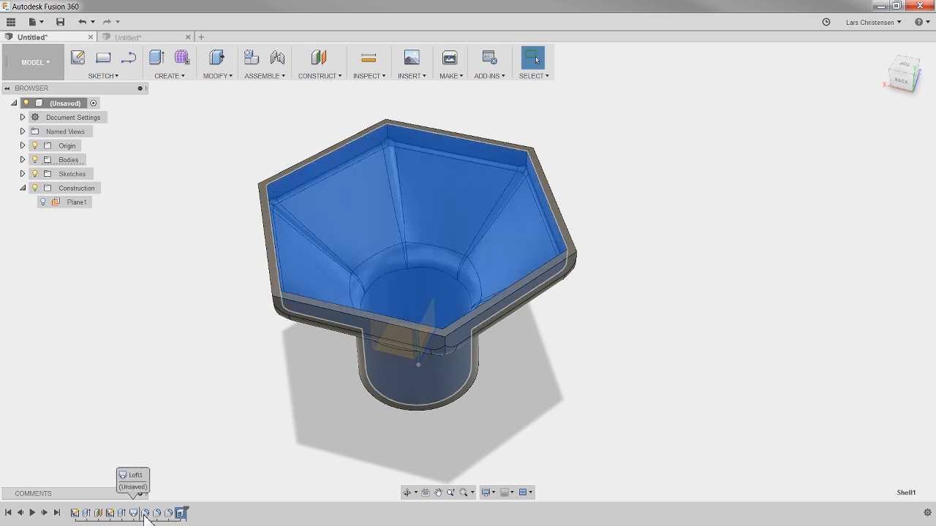
pyautogui.click(236, 470)
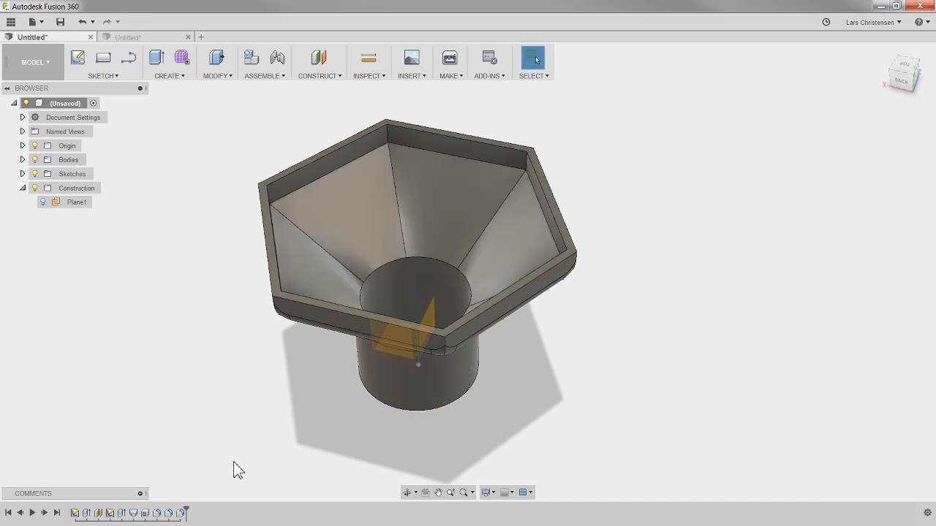
# - Compare the funnel's outside with history rolled back to just after the shell and with all fillets restored, and check its inside
pyautogui.moveTo(185, 511); pyautogui.dragTo(151, 512)
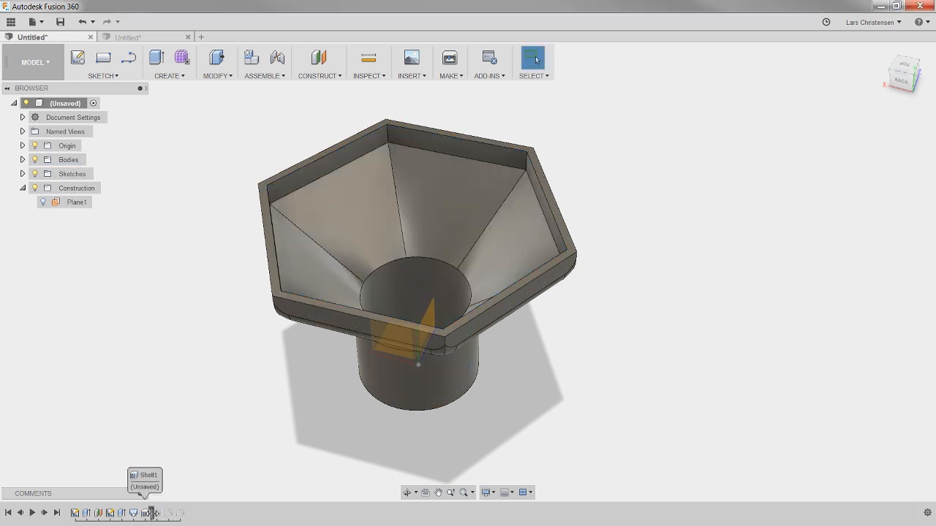
pyautogui.keyDown('shift'); pyautogui.moveTo(240, 432); pyautogui.dragTo(242, 396, button='middle'); pyautogui.keyUp('shift')
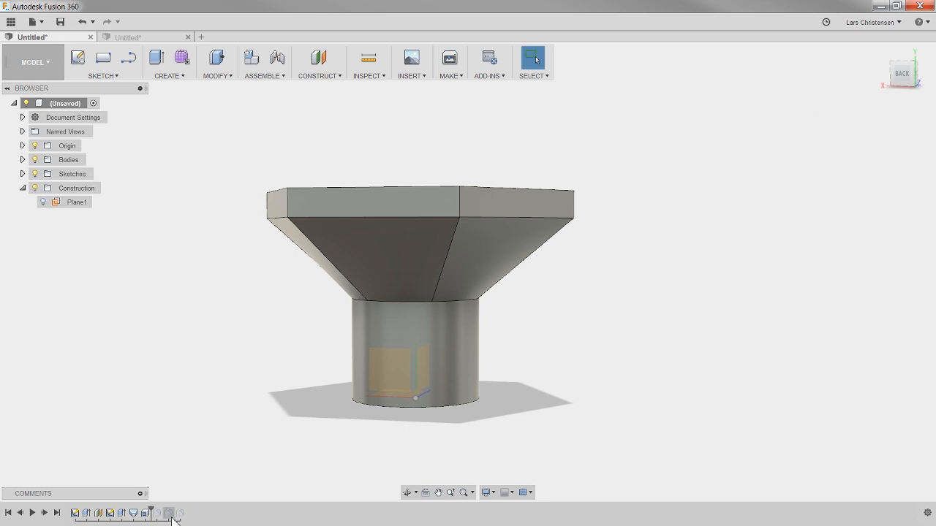
pyautogui.moveTo(152, 512)
pyautogui.mouseDown()
pyautogui.moveTo(142, 511)
pyautogui.moveTo(186, 511)
pyautogui.mouseUp()
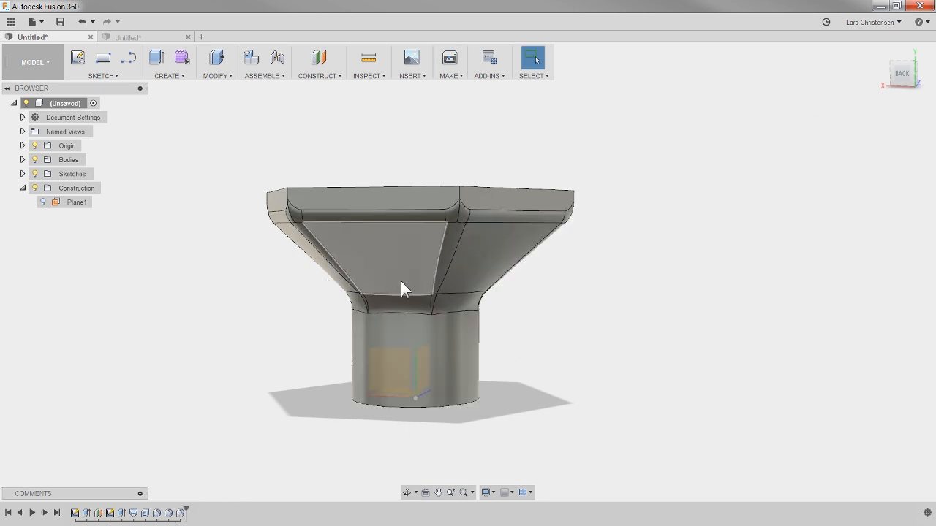
pyautogui.keyDown('shift'); pyautogui.moveTo(252, 323); pyautogui.dragTo(205, 378, button='middle'); pyautogui.keyUp('shift')
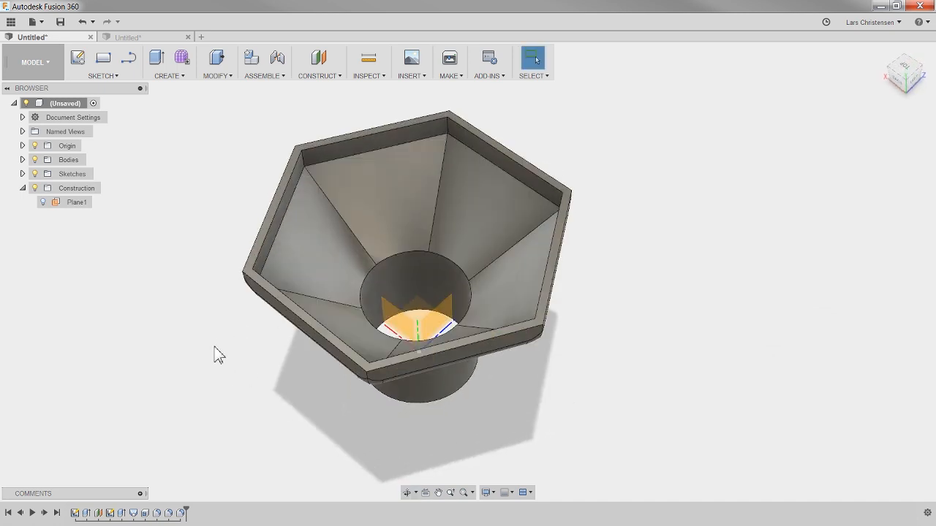
# - Move the shell feature to the end of the timeline, after the third fillet, and inspect the funnel's inner edges
pyautogui.click(144, 512)
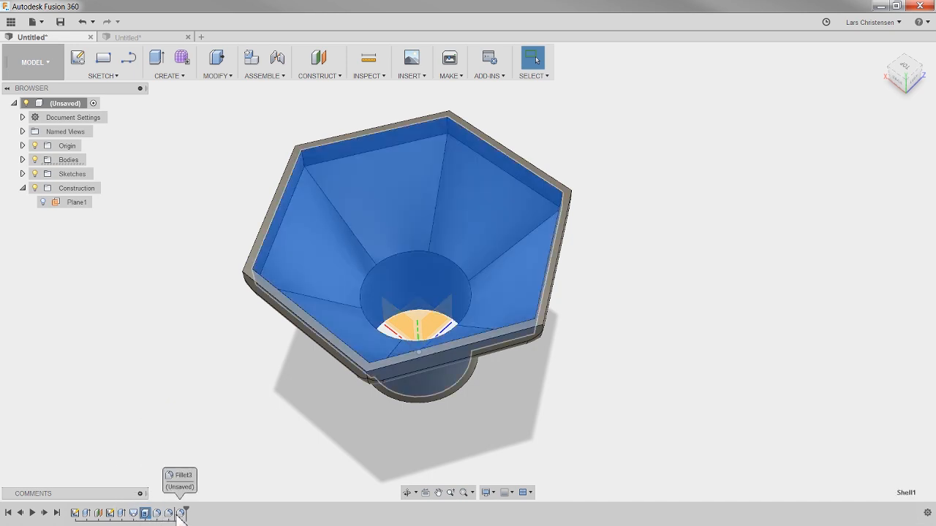
pyautogui.moveTo(177, 515); pyautogui.dragTo(186, 514)
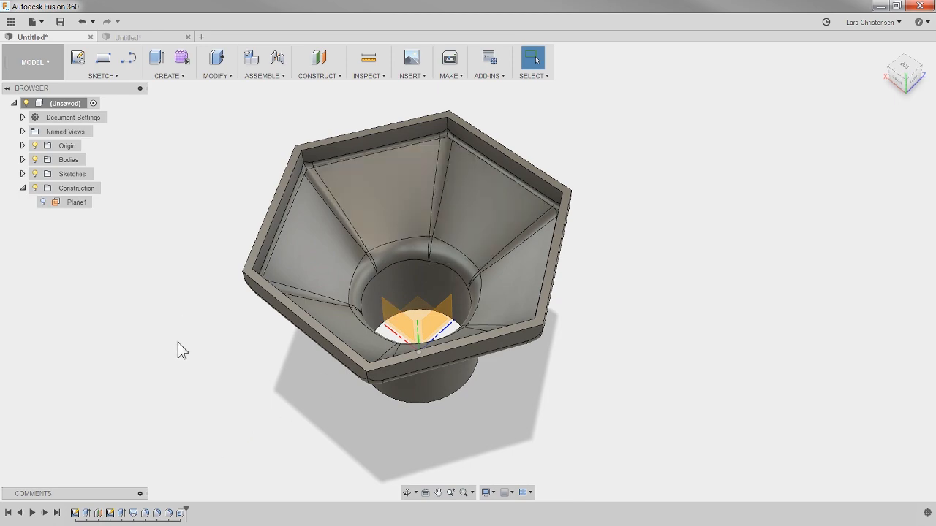
pyautogui.keyDown('shift'); pyautogui.moveTo(236, 380); pyautogui.dragTo(355, 365, button='middle'); pyautogui.keyUp('shift')
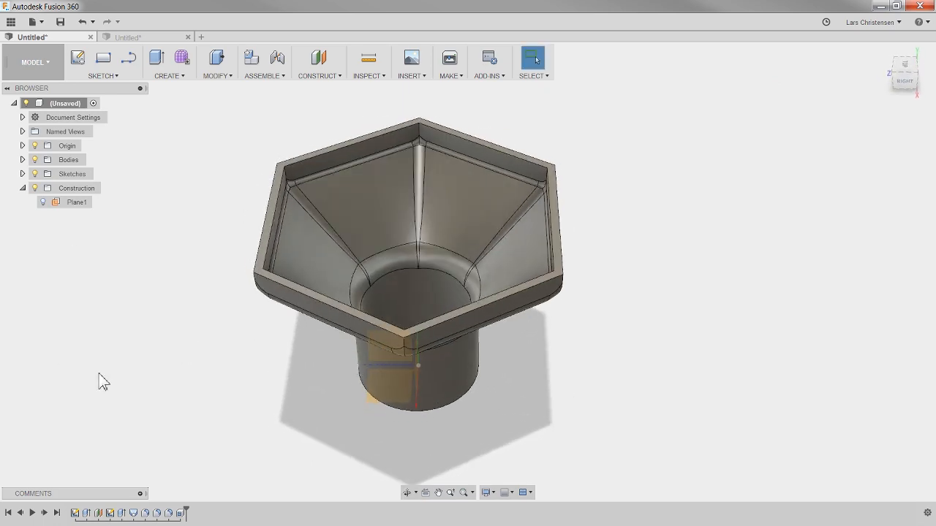
pyautogui.scroll(2, 159, 184)
pyautogui.scroll(-3, 128, 285)
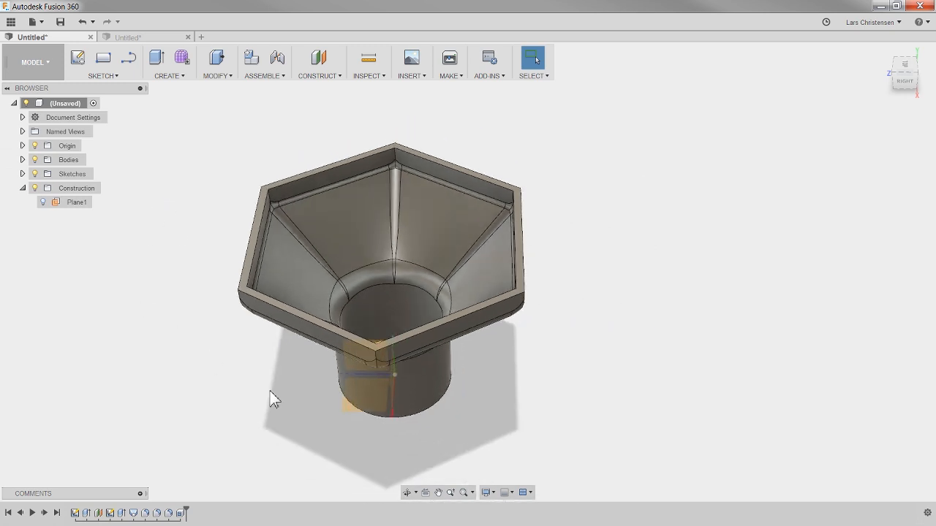
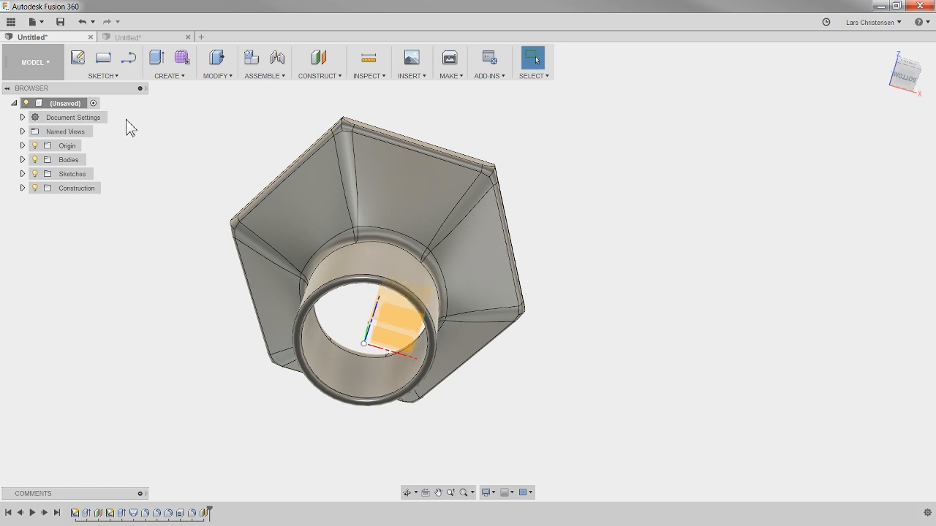
# - Start a new sketch on the XZ origin plane, seen from beneath the funnel
pyautogui.click(78, 58)
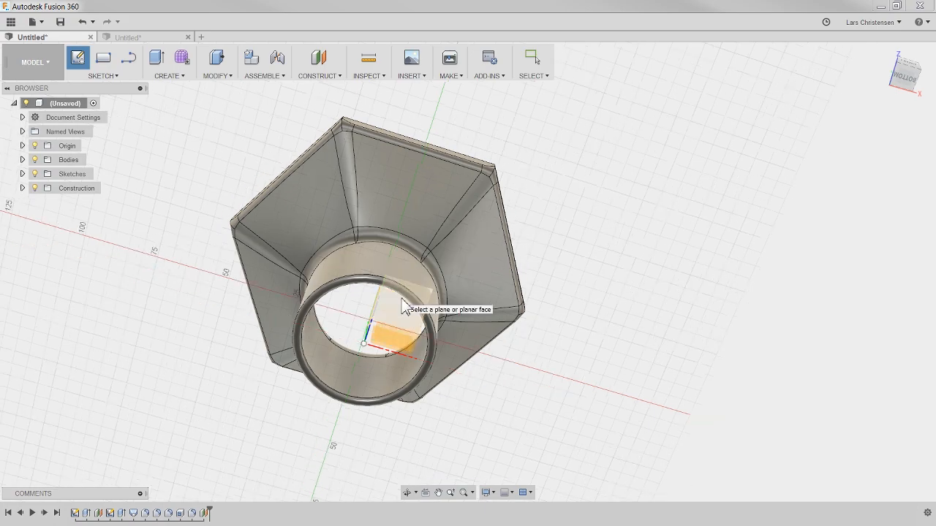
pyautogui.click(403, 308)
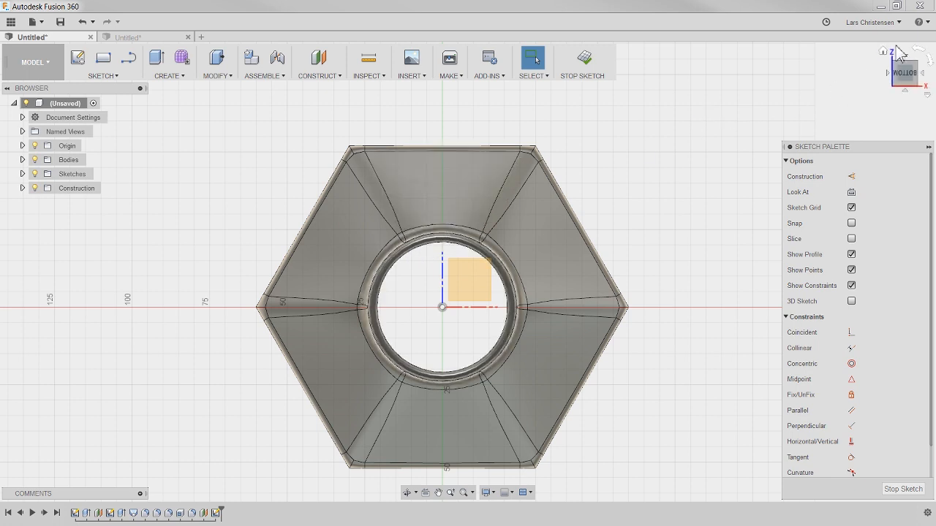
pyautogui.click(931, 62)
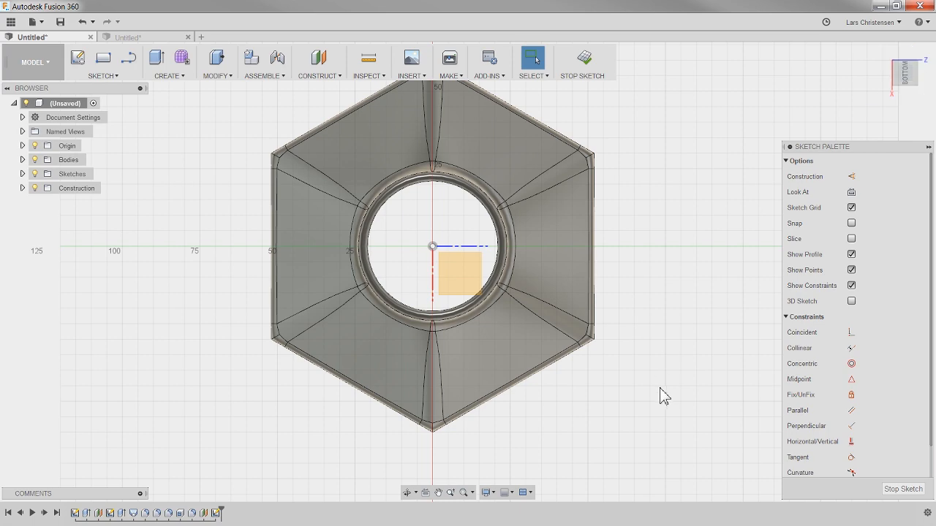
pyautogui.scroll(-1, 645, 430)
pyautogui.scroll(2, 598, 127)
pyautogui.scroll(1, 575, 132)
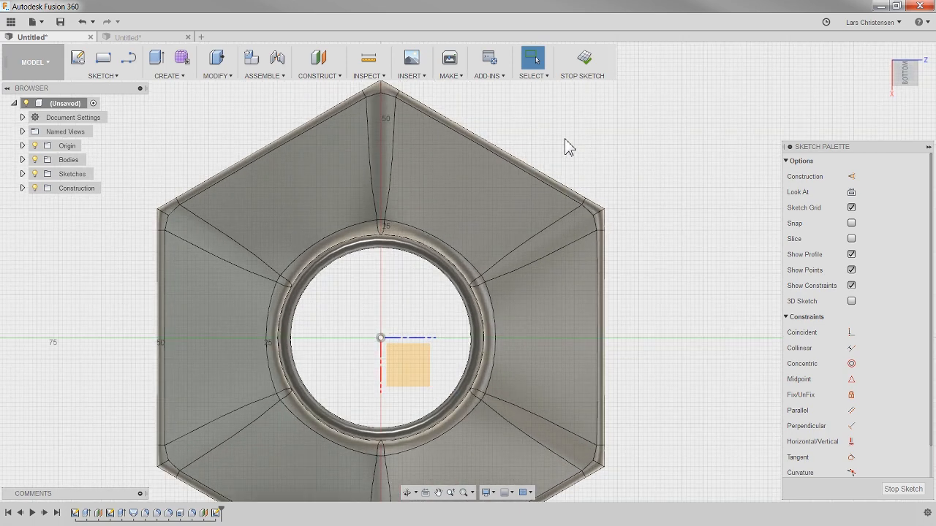
pyautogui.scroll(2, 522, 122)
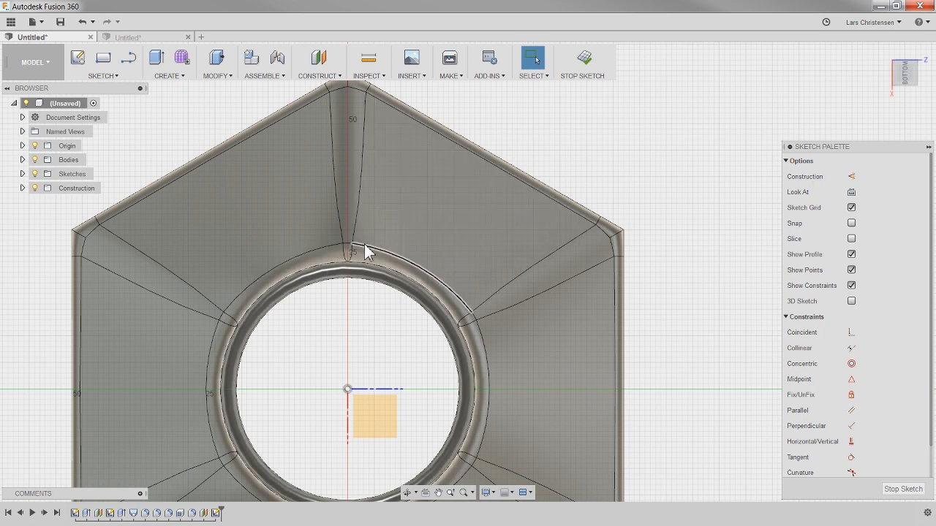
pyautogui.scroll(3, 325, 245)
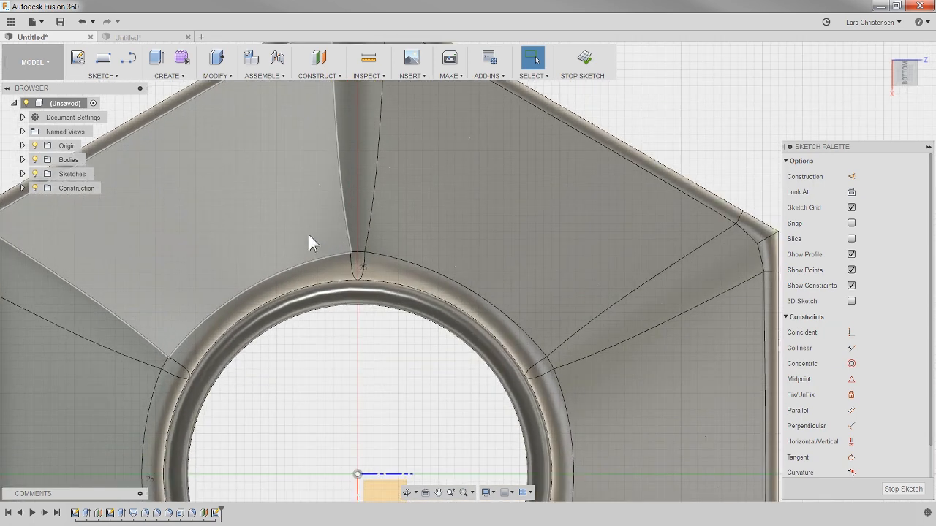
# - Draw a three-line tab outline about 7 mm high, starting and ending on the spout's outer circle and straddling the vertical axis
pyautogui.click(129, 63)
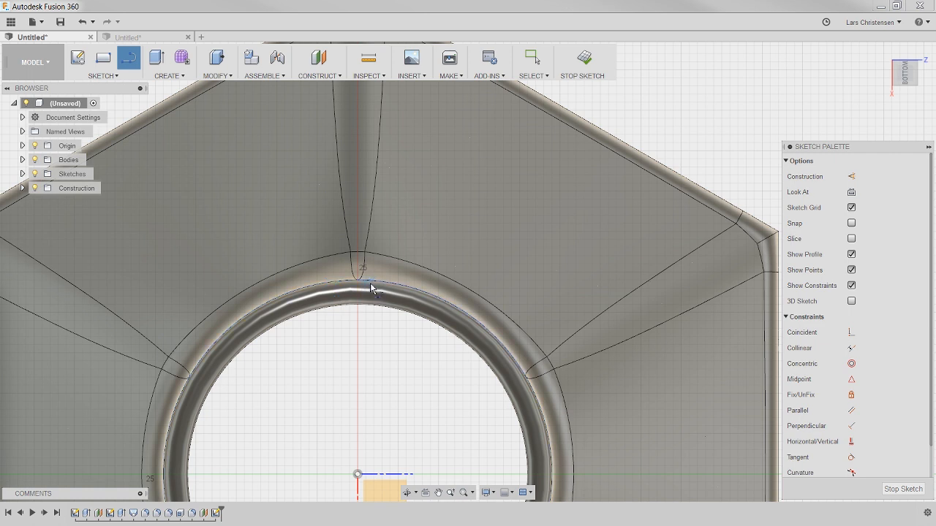
pyautogui.click(320, 285)
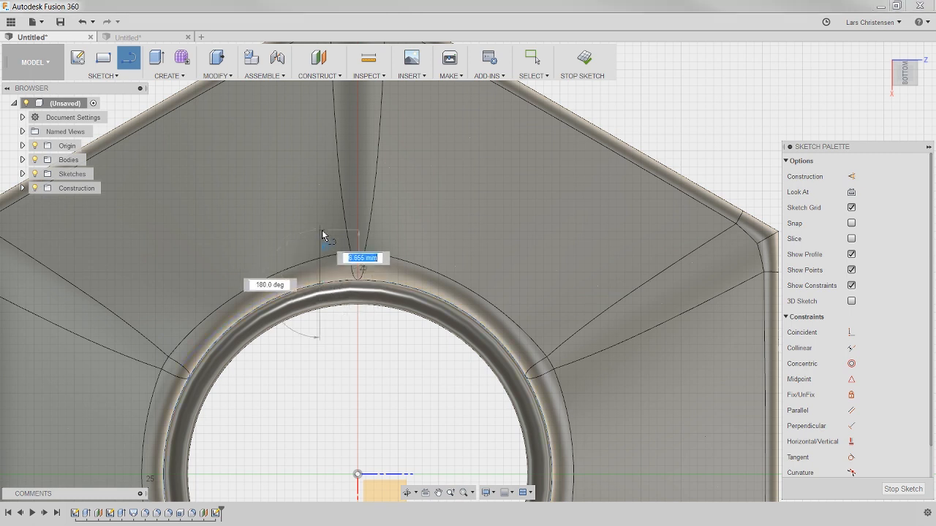
pyautogui.click(320, 228)
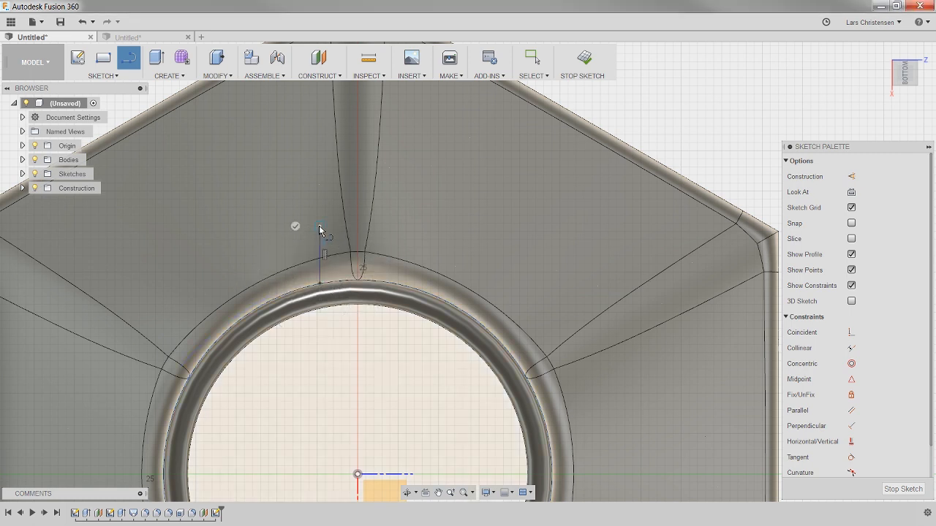
pyautogui.click(415, 228)
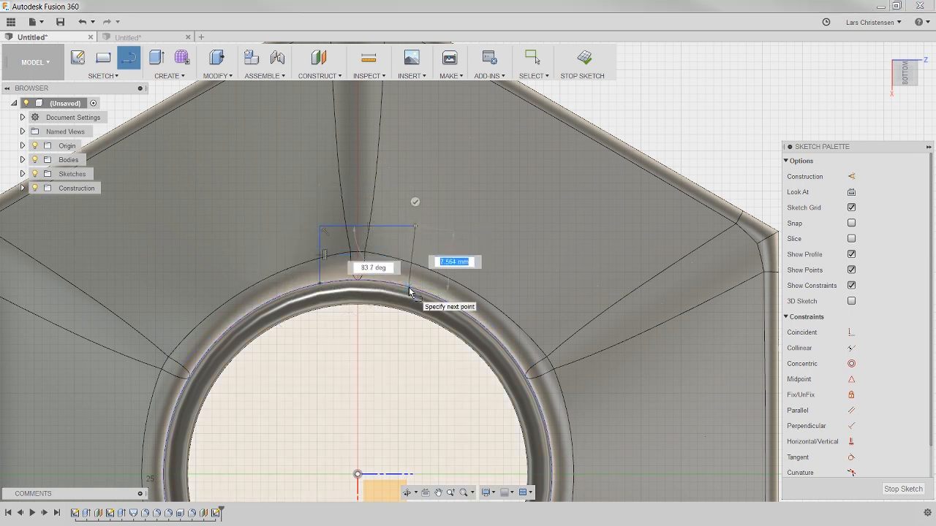
pyautogui.click(409, 289)
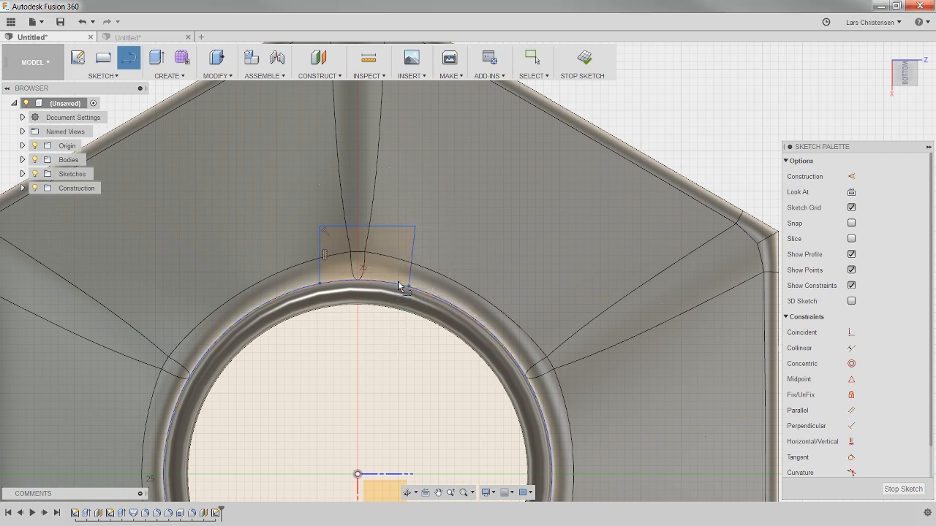
pyautogui.scroll(2, 399, 285)
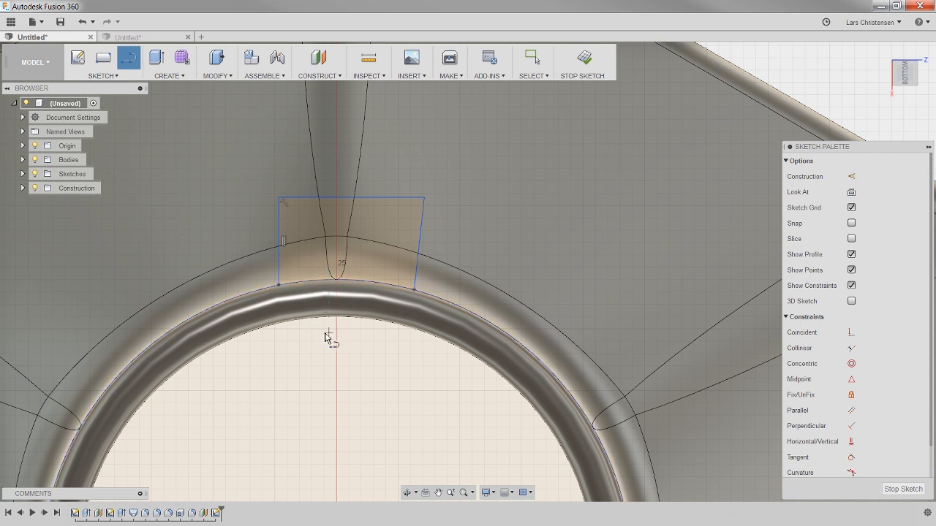
pyautogui.press('Escape')
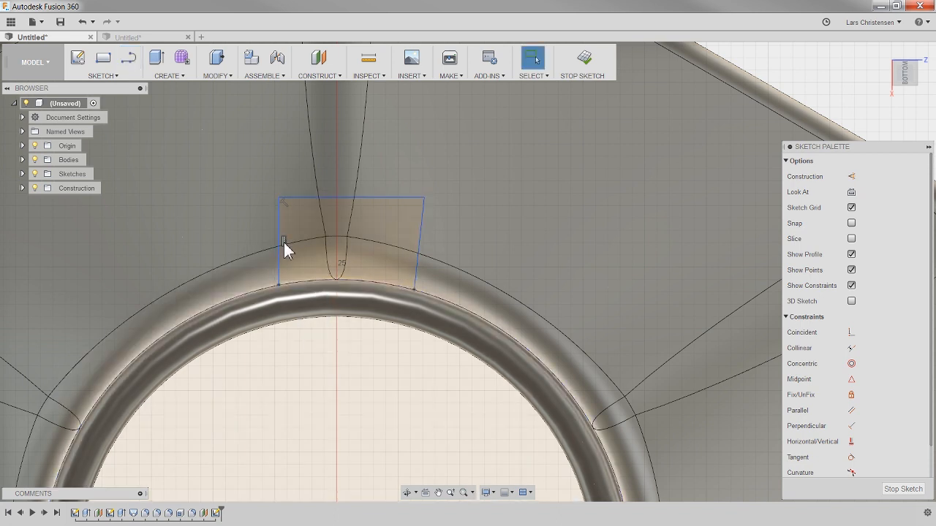
# - Shift the slanted side line's lower end outward along the spout circle and constrain that line to vertical
pyautogui.moveTo(417, 295)
pyautogui.mouseDown()
pyautogui.moveTo(495, 317)
pyautogui.moveTo(380, 276)
pyautogui.moveTo(443, 290)
pyautogui.mouseUp()
pyautogui.click(438, 367)
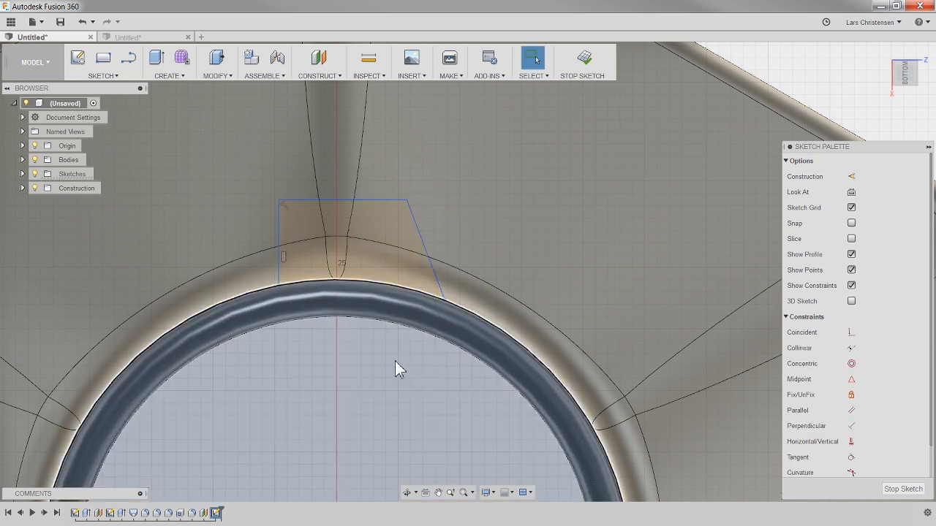
pyautogui.click(851, 442)
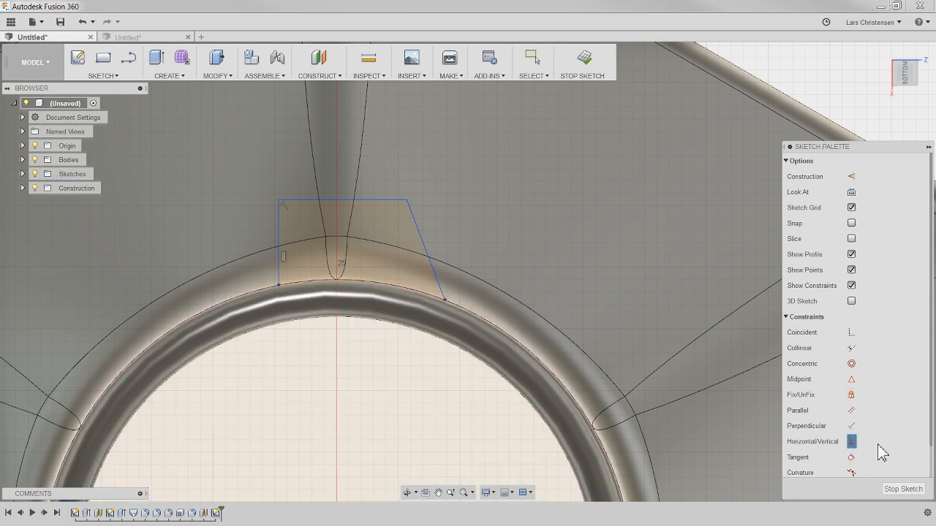
pyautogui.click(426, 255)
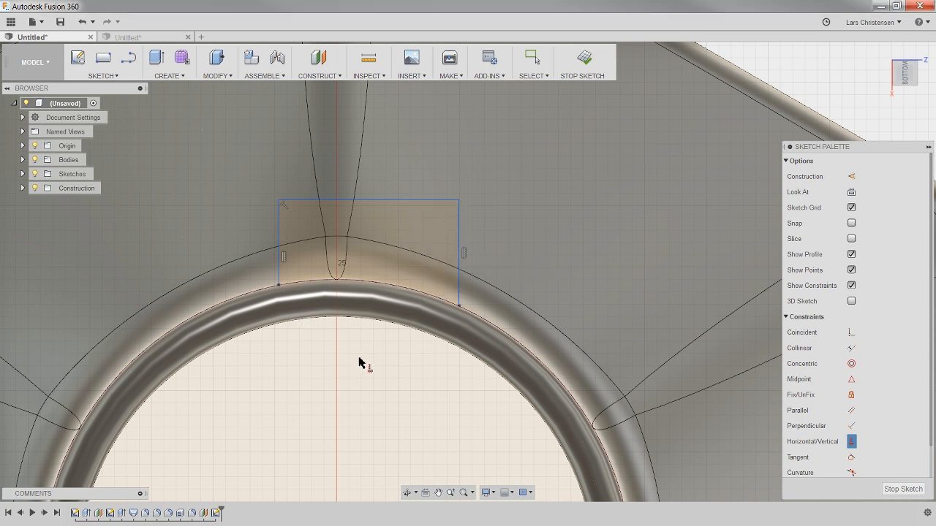
# - Draw a vertical line from the origin up through the tab outline, ending beyond its upper edge
pyautogui.scroll(-4, 358, 363)
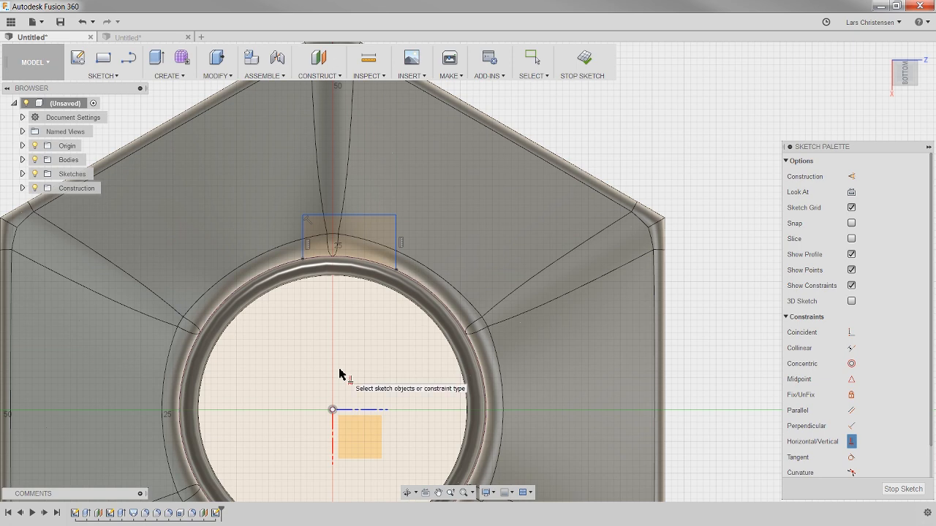
pyautogui.scroll(2, 322, 291)
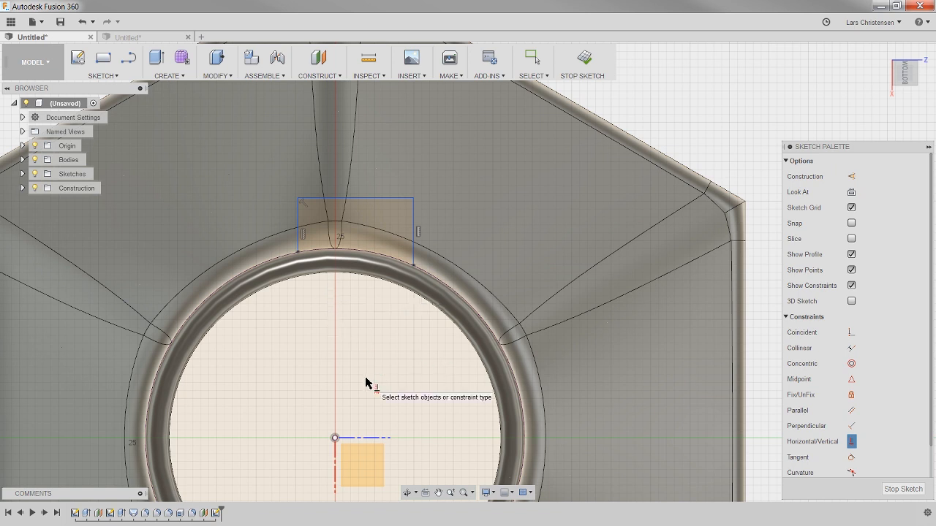
pyautogui.click(128, 58)
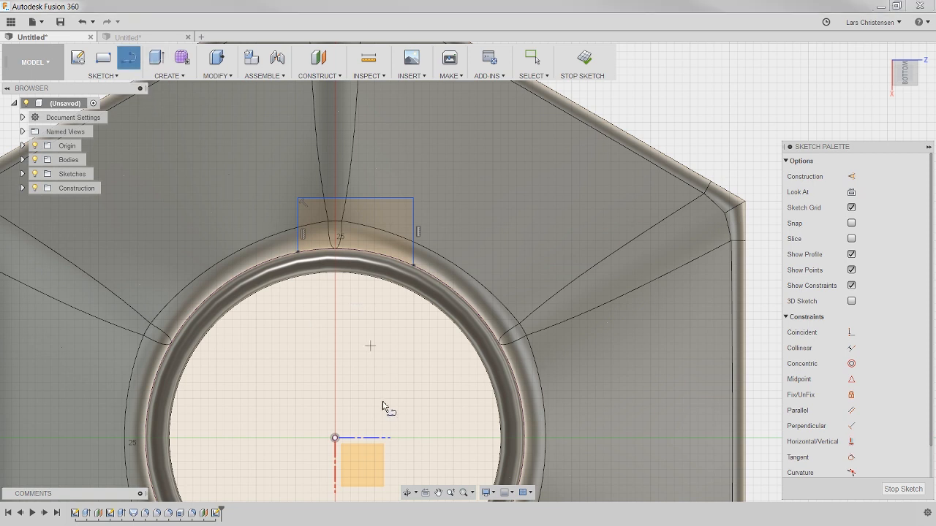
pyautogui.click(334, 439)
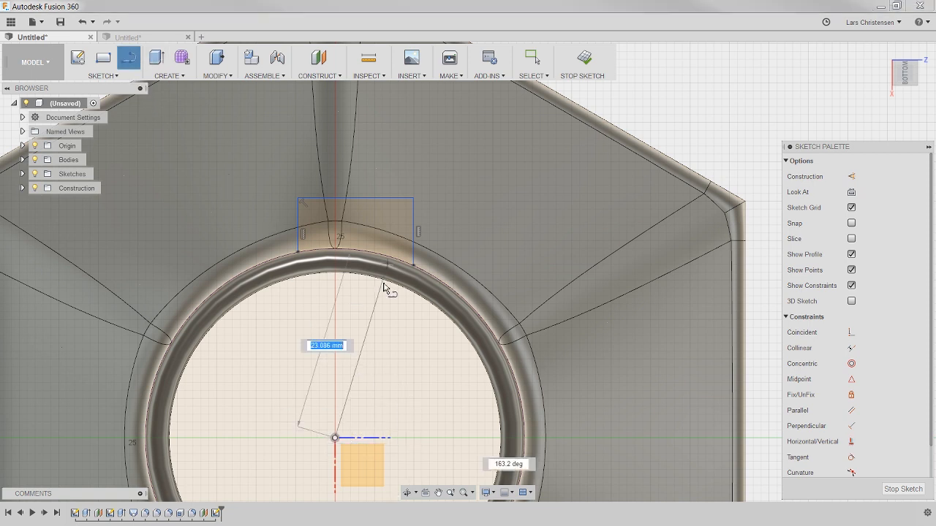
pyautogui.click(335, 141)
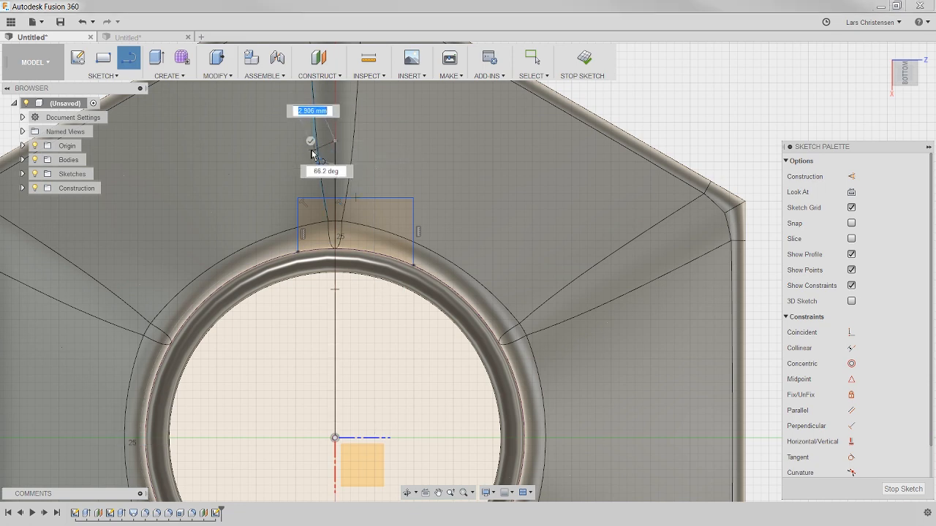
pyautogui.click(311, 141)
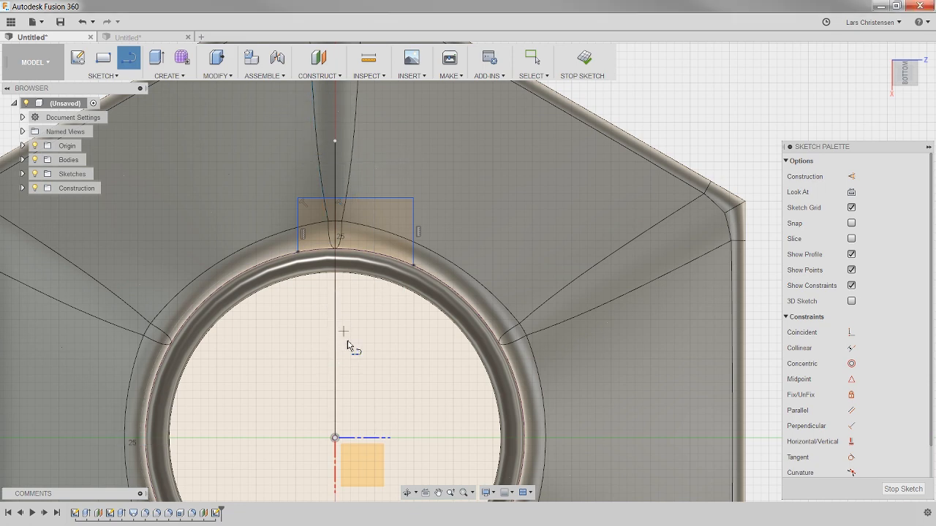
pyautogui.press('Escape')
pyautogui.scroll(3, 335, 169)
pyautogui.scroll(1, 336, 166)
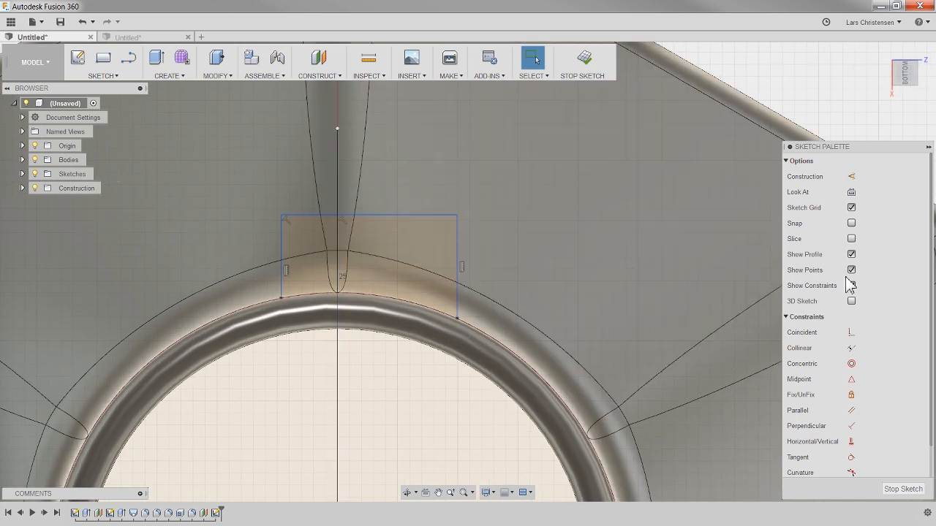
# - Constrain the tab outline's two upper corners to be symmetric about the vertical line from the origin
pyautogui.click(799, 317)
pyautogui.click(796, 316)
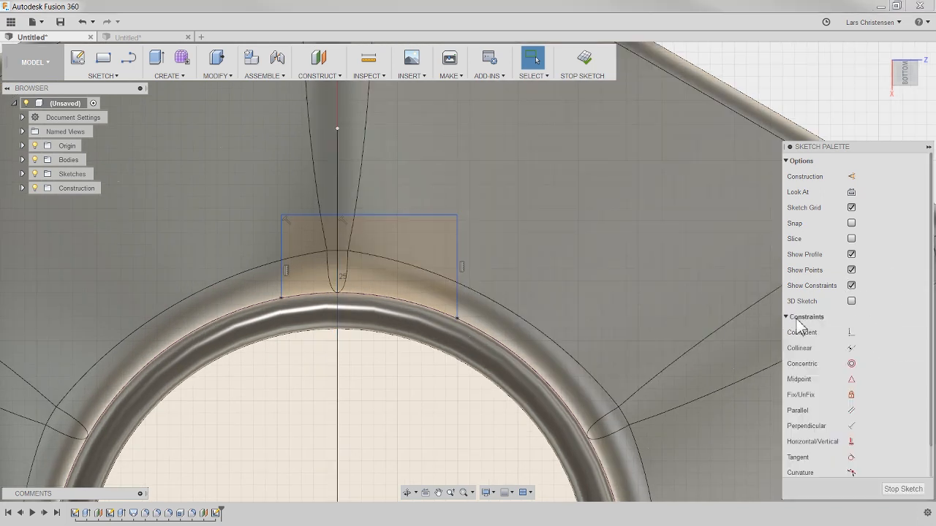
pyautogui.scroll(-1, 914, 384)
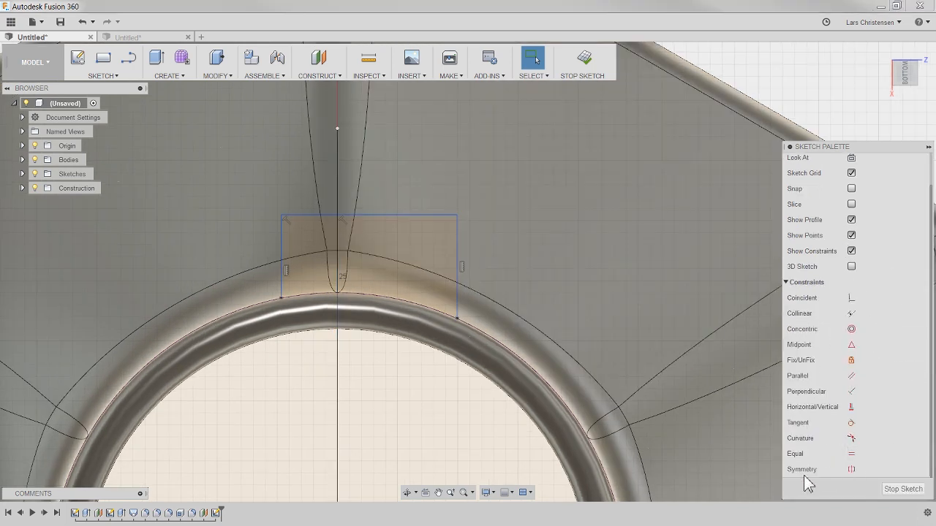
pyautogui.click(851, 470)
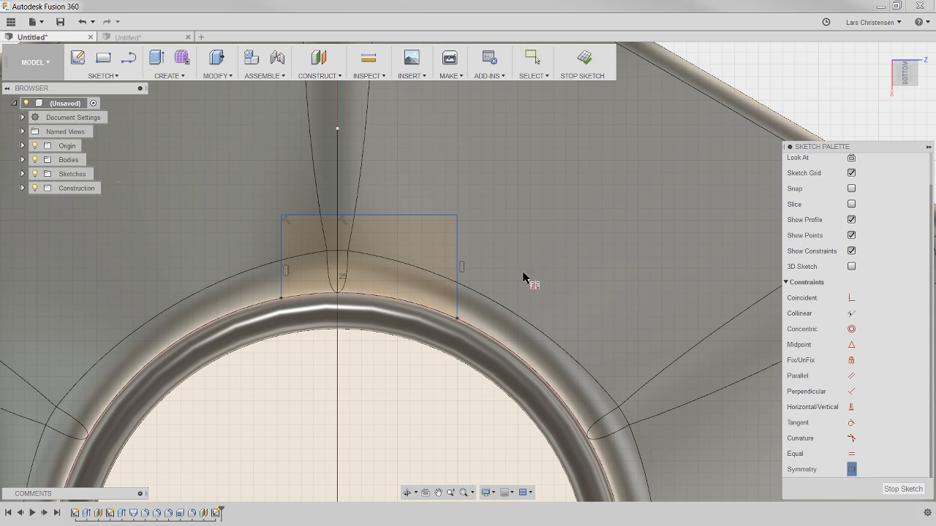
pyautogui.click(455, 217)
pyautogui.click(282, 215)
pyautogui.click(339, 375)
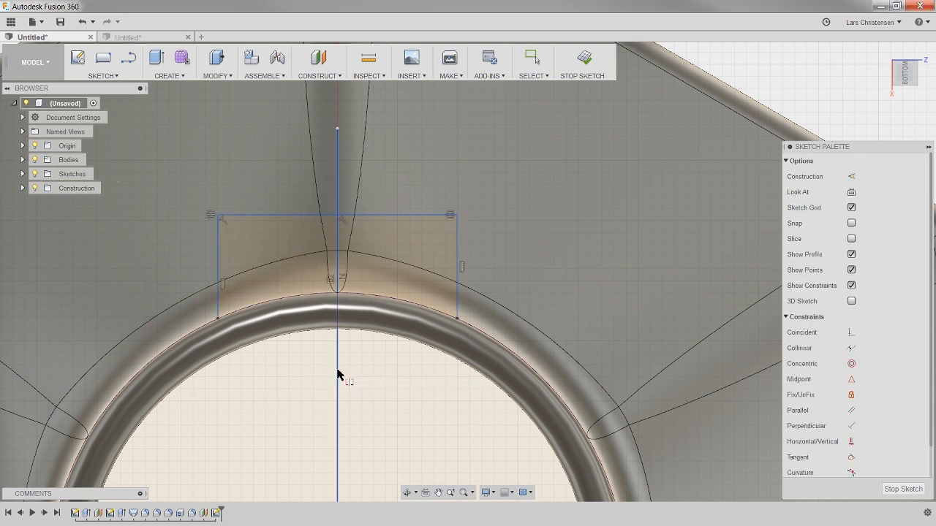
pyautogui.press('Escape')
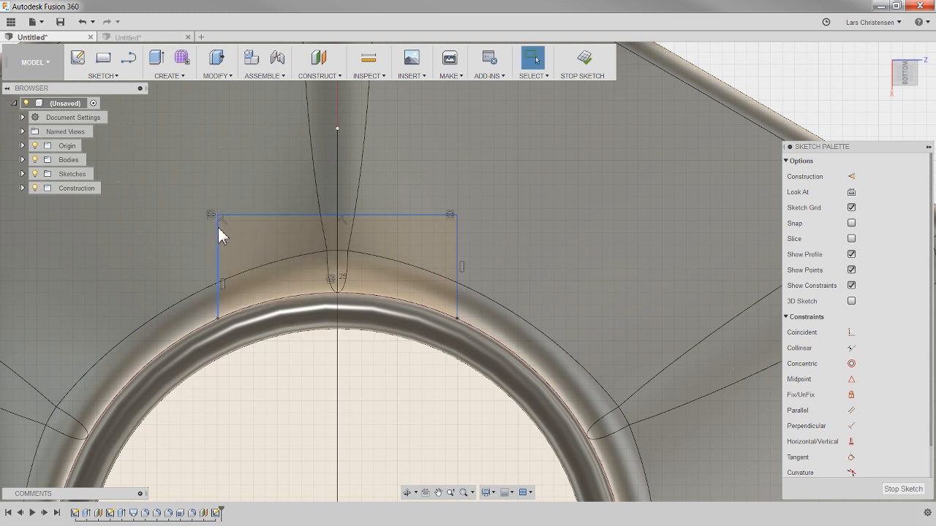
# - Pull the tab outline's upper corner inward to narrow it and dimension its upper edge to 6 mm
pyautogui.moveTo(219, 215); pyautogui.dragTo(294, 227)
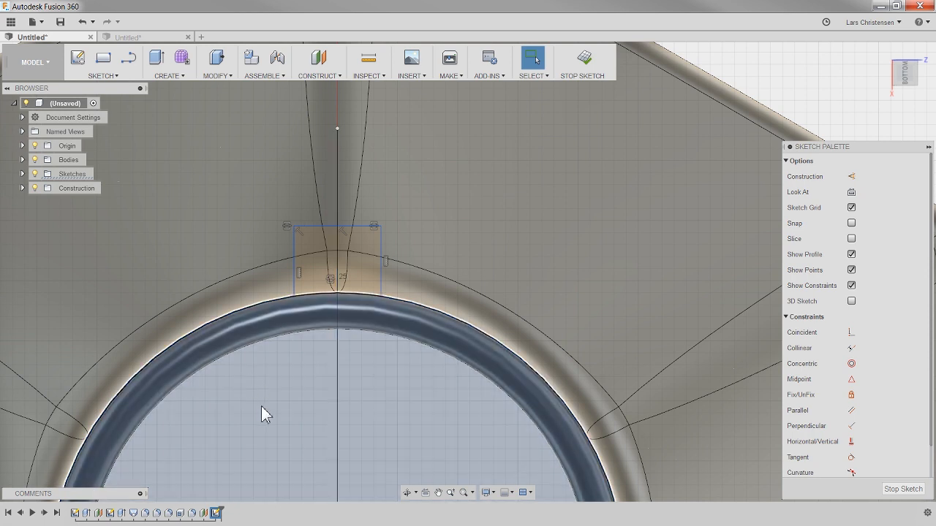
pyautogui.press('d')
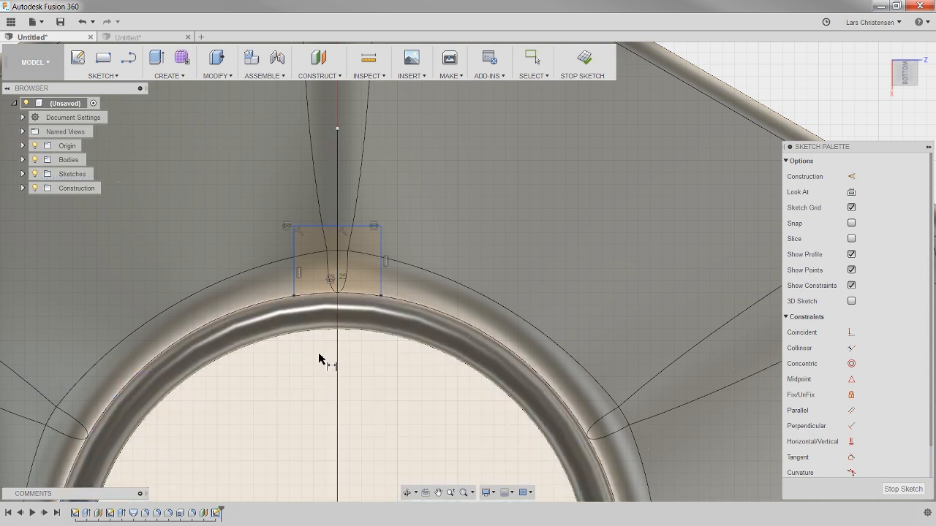
pyautogui.click(314, 228)
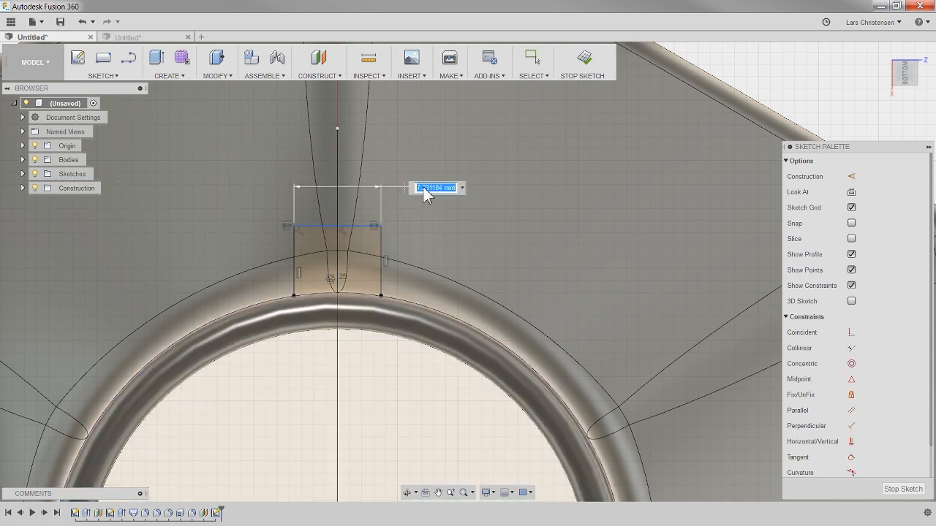
pyautogui.click(432, 192)
pyautogui.write('60')
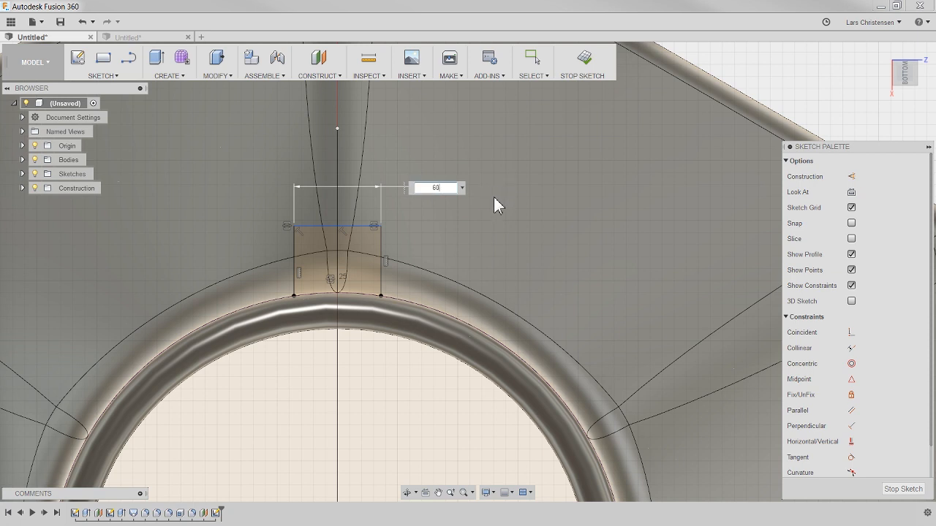
pyautogui.press('BackSpace')
pyautogui.press('Return')
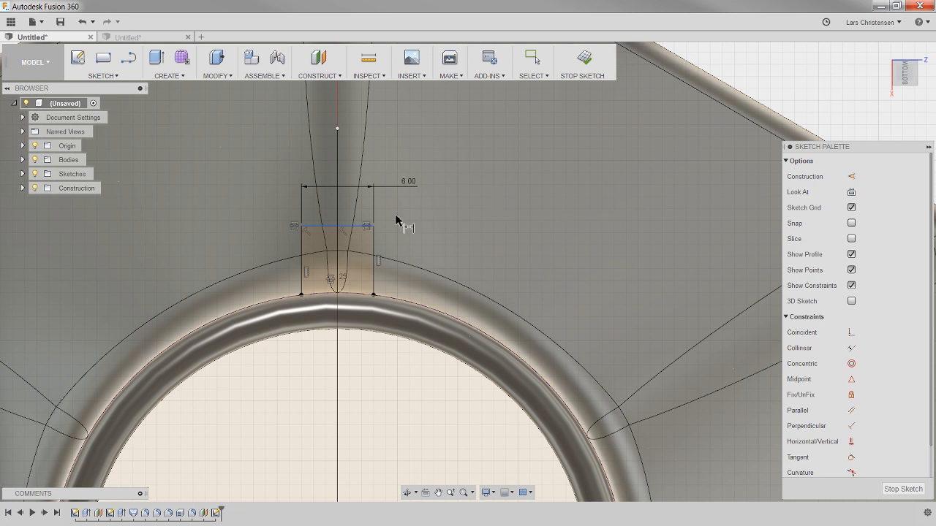
# - Dimension the tab outline's side line, entering 4 mm and correcting it to 3 mm
pyautogui.click(374, 248)
pyautogui.click(422, 252)
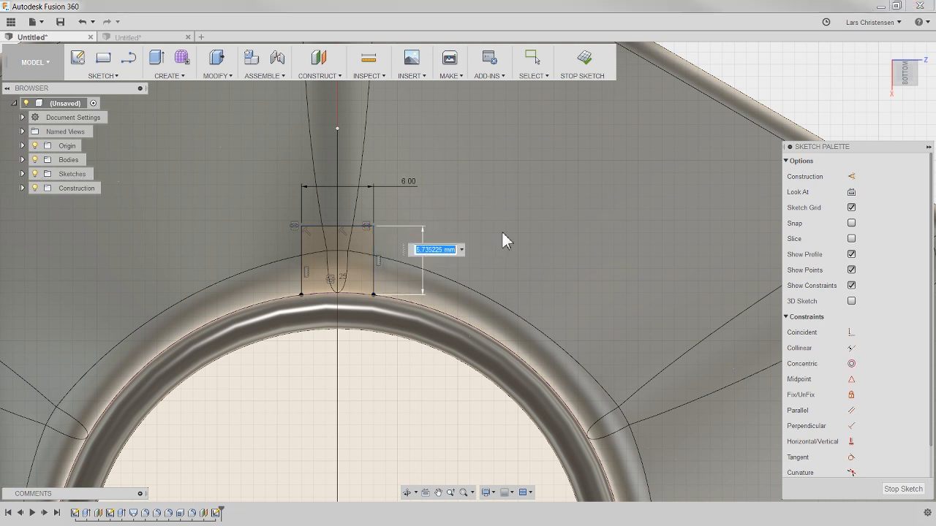
pyautogui.write('4')
pyautogui.press('Return')
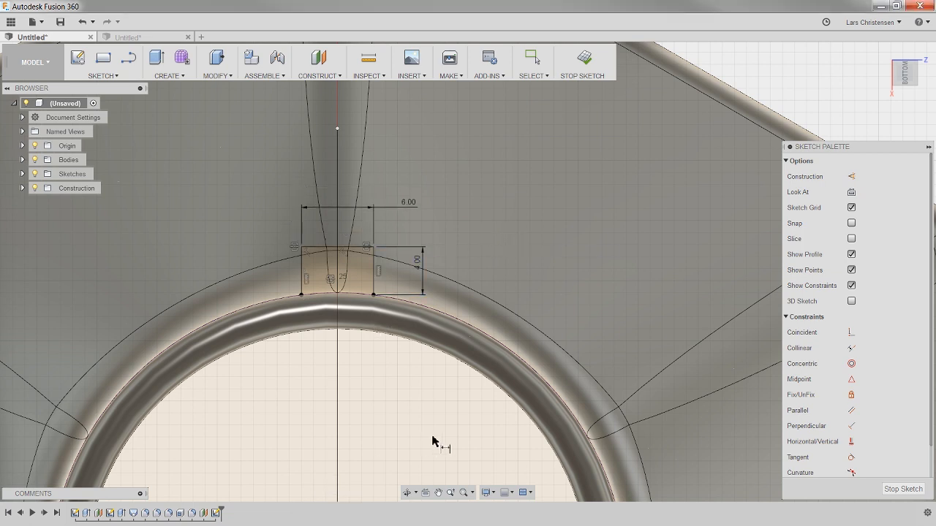
pyautogui.doubleClick(419, 261)
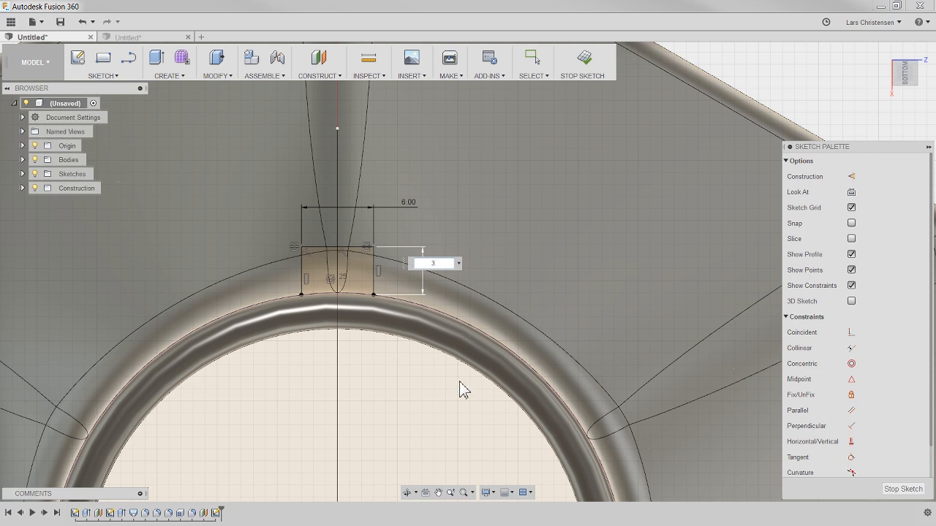
pyautogui.press('Return')
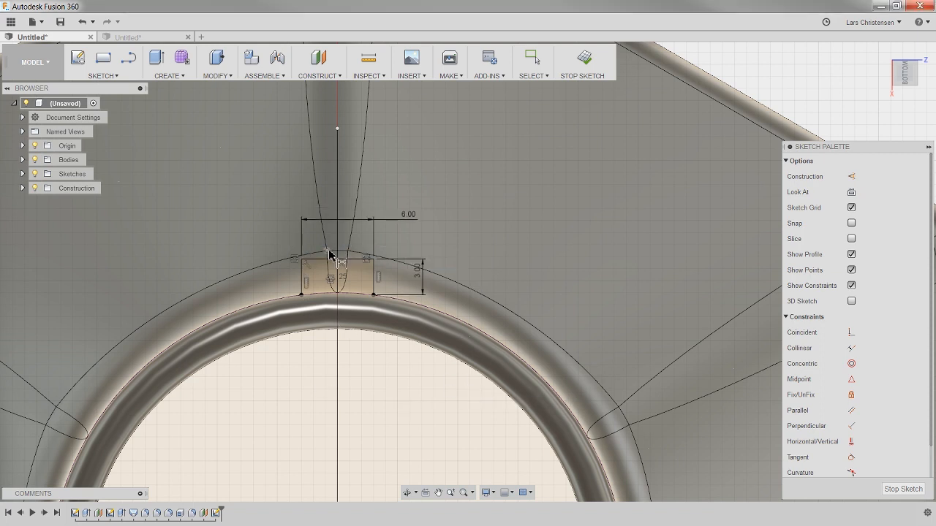
# - Examine from beneath and from the side where the tab sketch sits along the funnel's spout
pyautogui.moveTo(378, 386)
pyautogui.keyDown('shift'); pyautogui.mouseDown(button='middle')
pyautogui.moveTo(403, 376)
pyautogui.moveTo(443, 401)
pyautogui.mouseUp(button='middle'); pyautogui.keyUp('shift')
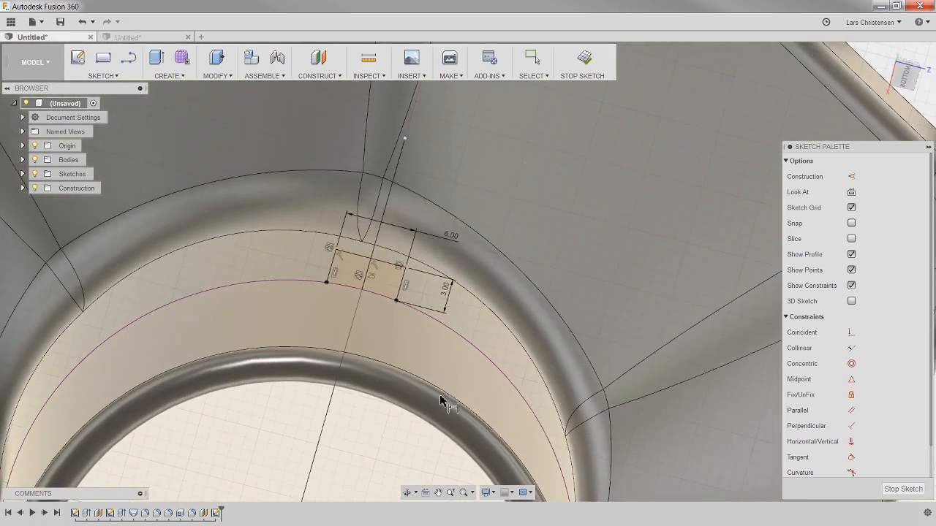
pyautogui.scroll(-6, 288, 363)
pyautogui.keyDown('shift'); pyautogui.moveTo(100, 303); pyautogui.dragTo(153, 375, button='middle'); pyautogui.keyUp('shift')
pyautogui.scroll(5, 271, 440)
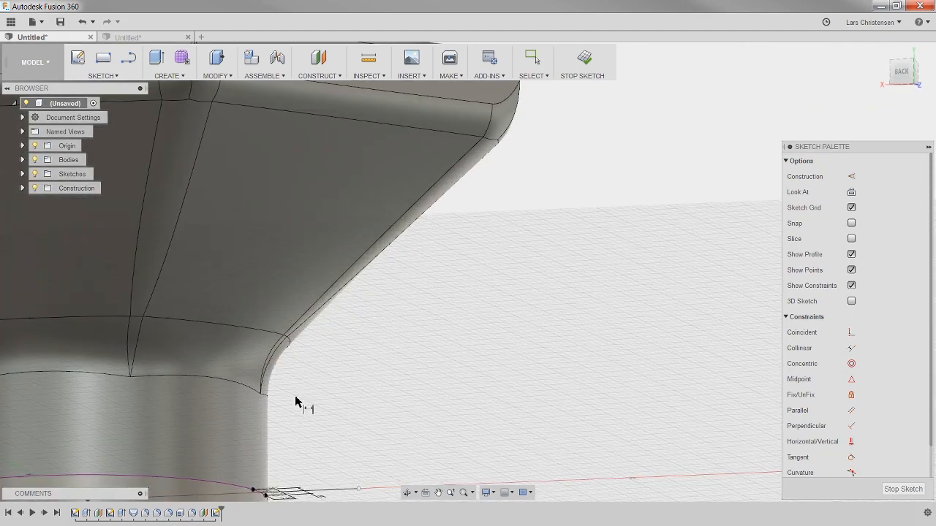
pyautogui.scroll(-4, 293, 417)
pyautogui.scroll(5, 311, 386)
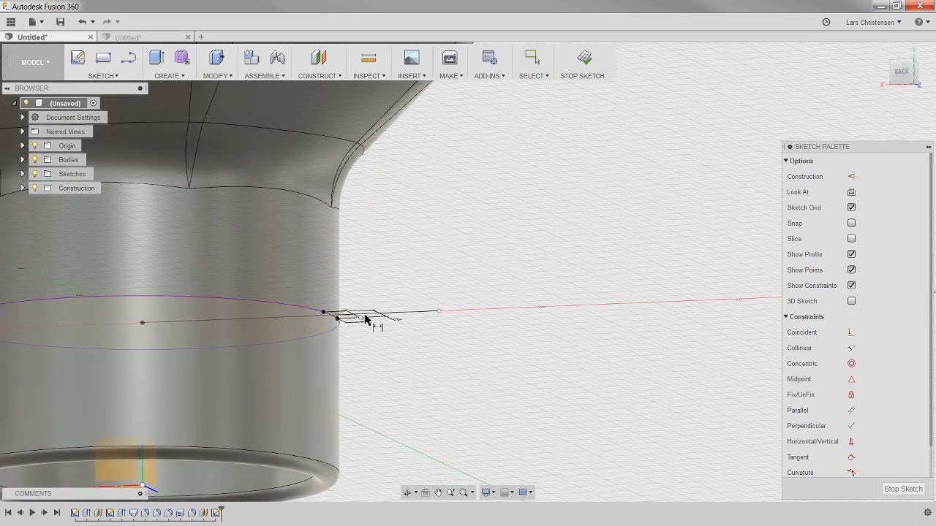
pyautogui.scroll(-4, 438, 361)
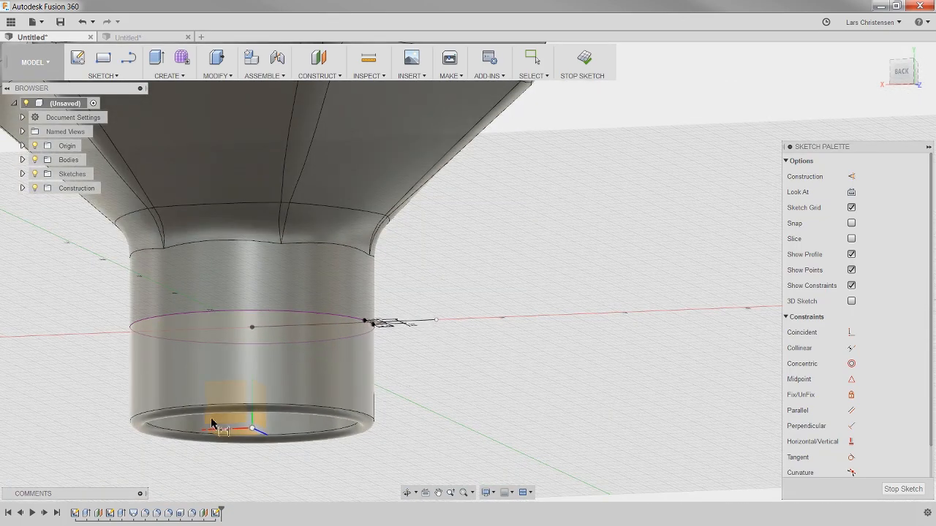
pyautogui.keyDown('shift'); pyautogui.moveTo(521, 424); pyautogui.dragTo(478, 365, button='middle'); pyautogui.keyUp('shift')
pyautogui.scroll(3, 232, 115)
pyautogui.scroll(2, 233, 114)
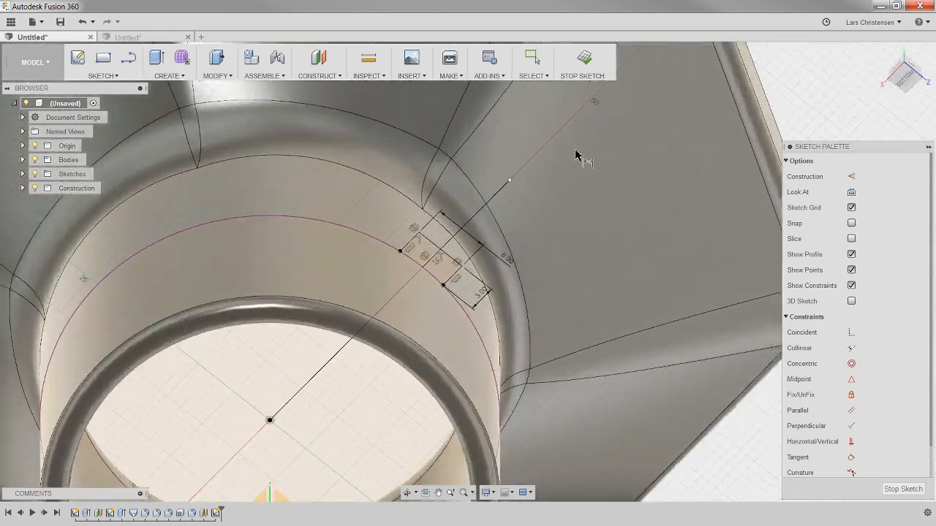
# - Set up a joining extrusion of both halves of the tab profile, reaching 8 mm toward the funnel body
pyautogui.press('e')
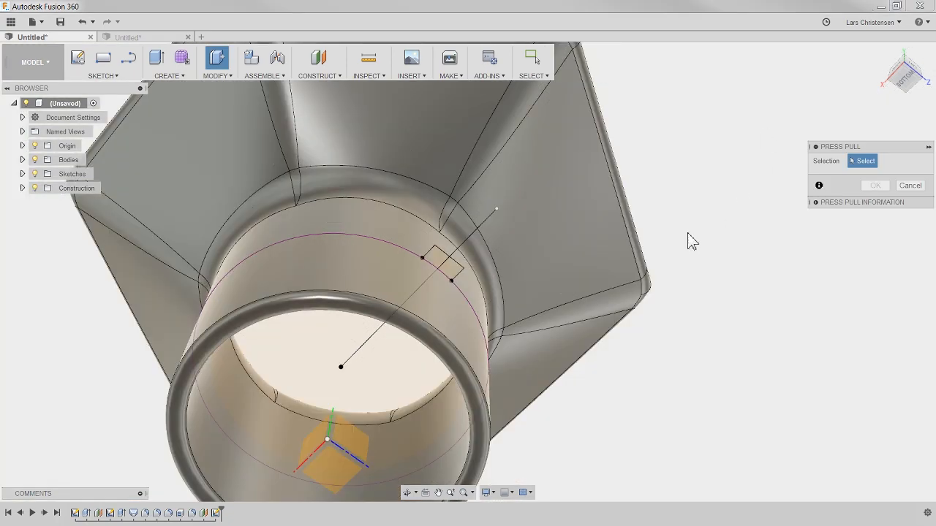
pyautogui.click(448, 271)
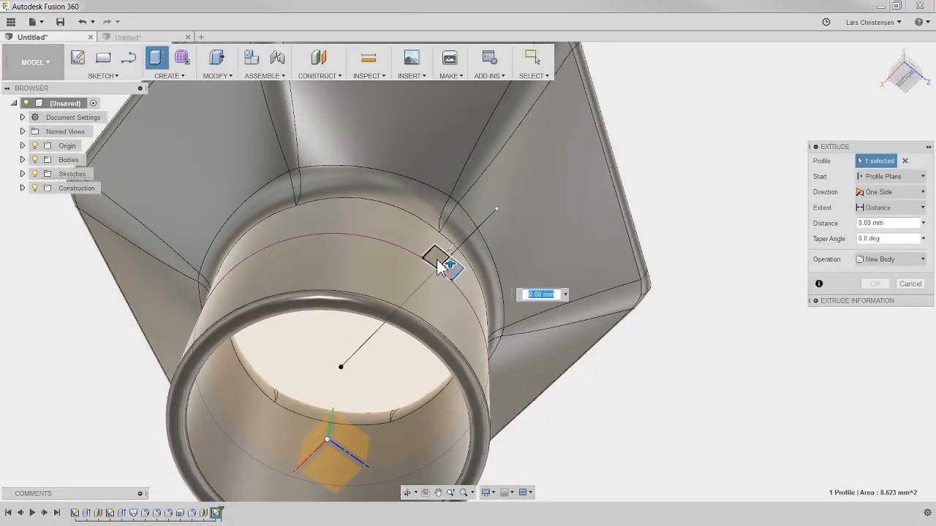
pyautogui.click(436, 256)
pyautogui.moveTo(437, 255); pyautogui.dragTo(441, 296)
pyautogui.keyDown('shift'); pyautogui.moveTo(219, 393); pyautogui.dragTo(190, 387, button='middle'); pyautogui.keyUp('shift')
pyautogui.keyDown('shift'); pyautogui.moveTo(162, 413); pyautogui.dragTo(96, 418, button='middle'); pyautogui.keyUp('shift')
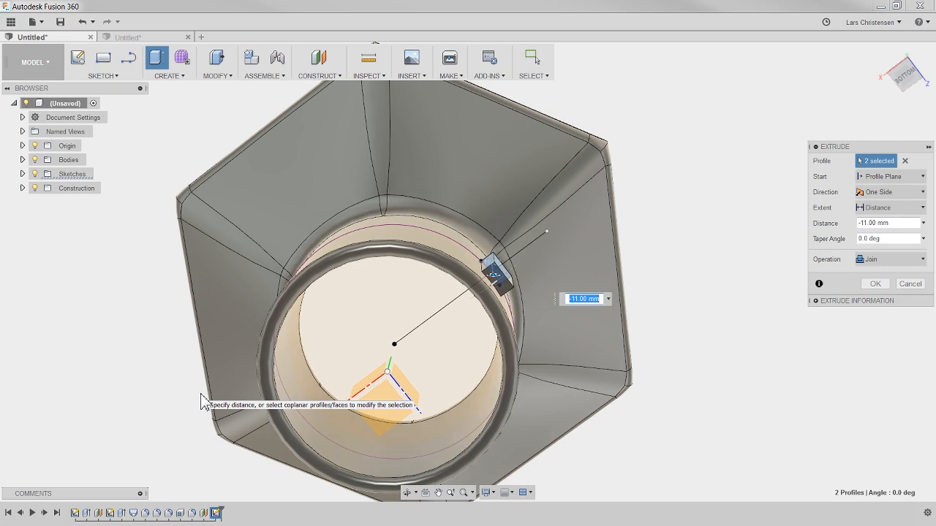
pyautogui.keyDown('shift'); pyautogui.moveTo(219, 388); pyautogui.dragTo(542, 339, button='middle'); pyautogui.keyUp('shift')
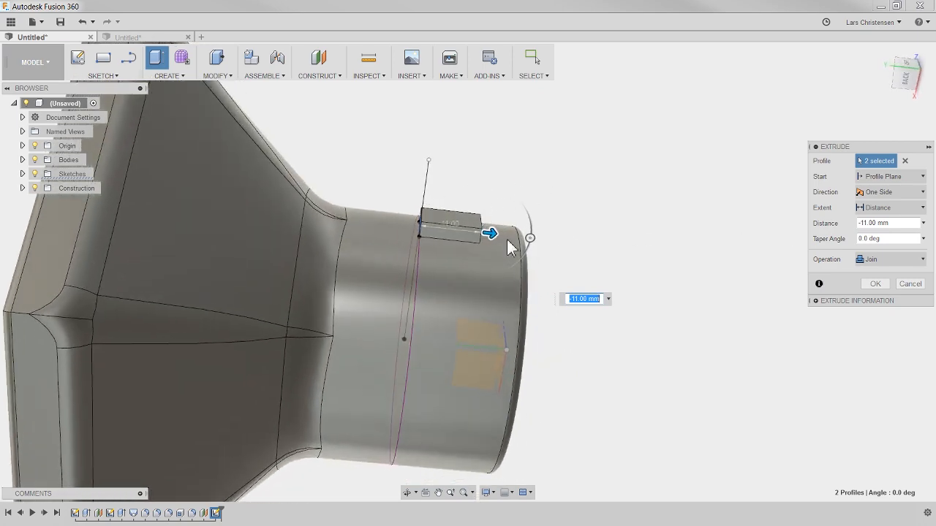
pyautogui.moveTo(489, 234); pyautogui.dragTo(296, 212)
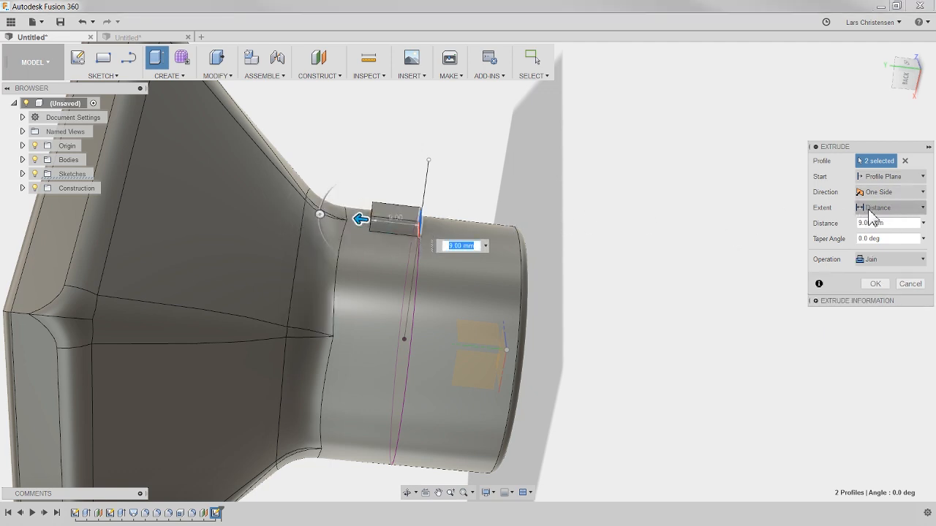
pyautogui.moveTo(360, 219)
pyautogui.mouseDown()
pyautogui.moveTo(411, 218)
pyautogui.moveTo(481, 256)
pyautogui.moveTo(617, 247)
pyautogui.moveTo(365, 217)
pyautogui.mouseUp()
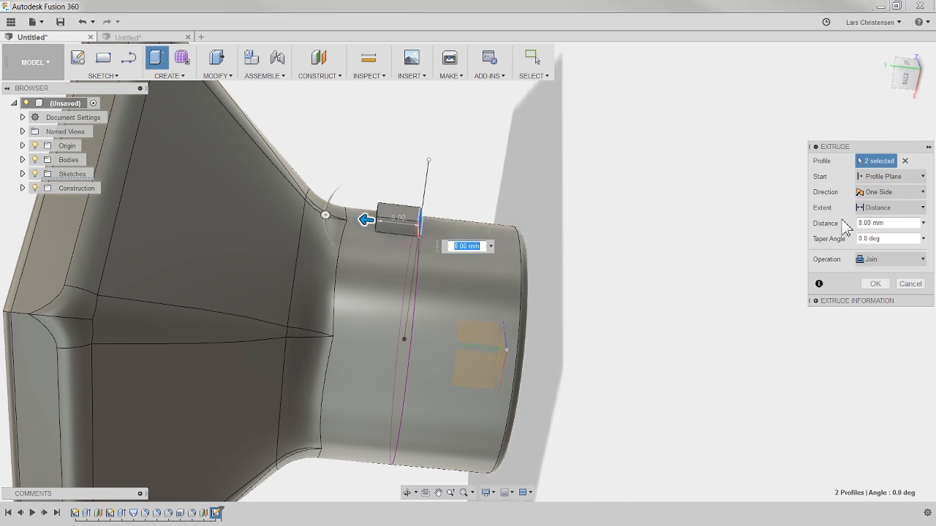
# - Switch the extrusion's extent to To Object, ending at the fillet face between spout and funnel body, and complete it
pyautogui.click(881, 209)
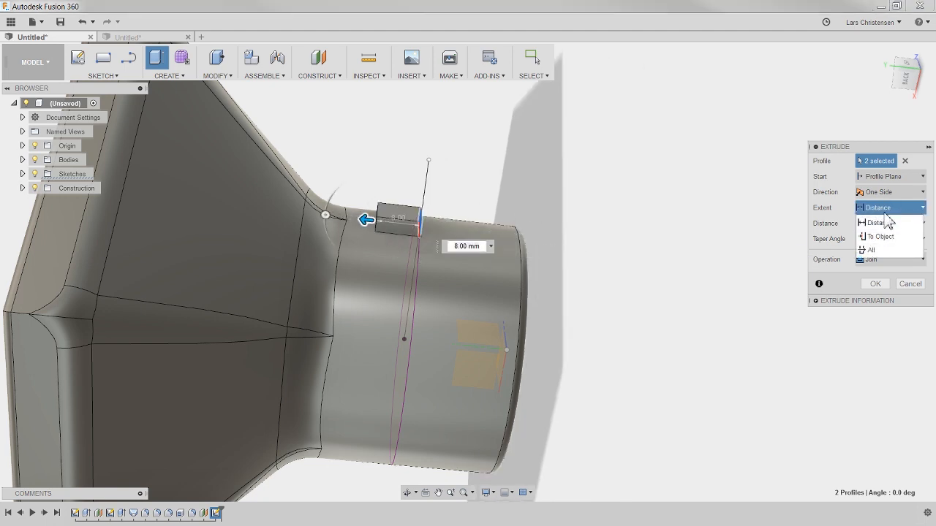
pyautogui.click(880, 236)
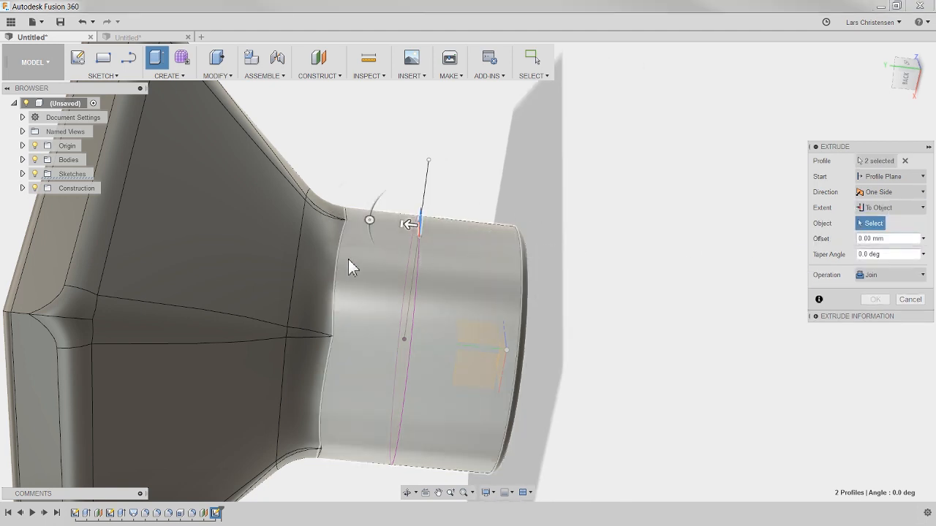
pyautogui.click(319, 226)
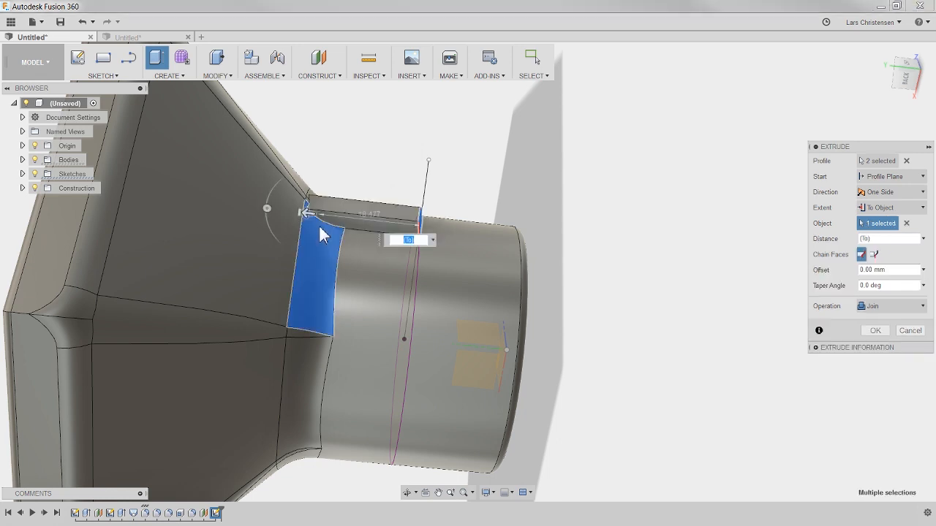
pyautogui.keyDown('shift'); pyautogui.moveTo(676, 267); pyautogui.dragTo(643, 271, button='middle'); pyautogui.keyUp('shift')
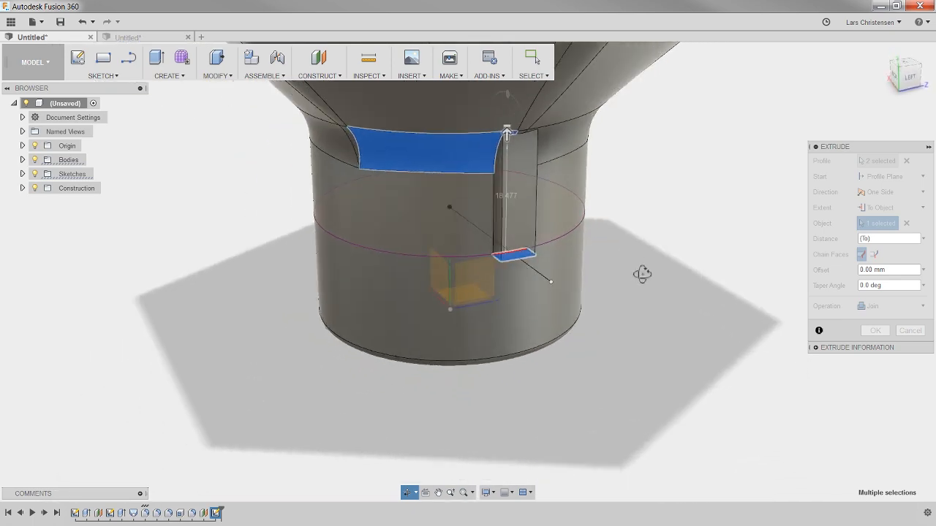
pyautogui.click(875, 331)
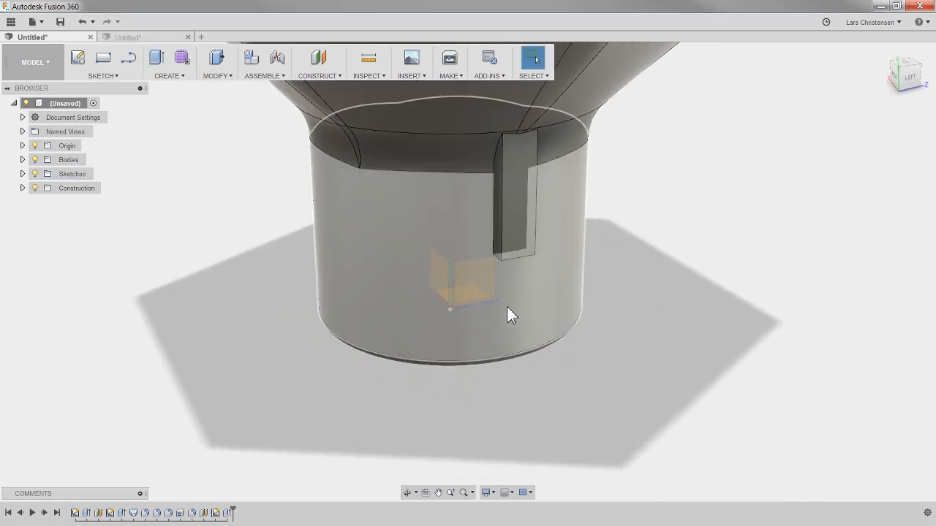
# - Start a circular pattern of faces and select the spout tab's front, bottom and two side faces as the objects
pyautogui.scroll(5, 511, 196)
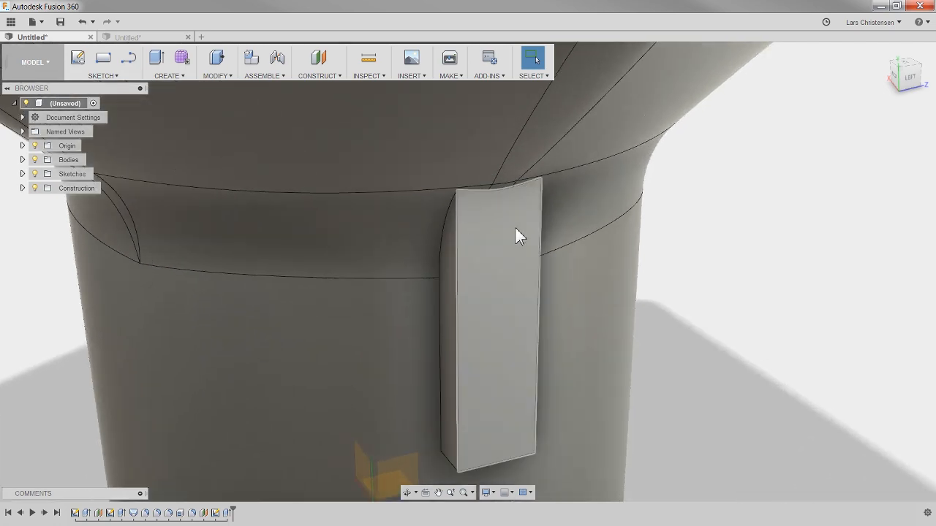
pyautogui.scroll(-5, 621, 296)
pyautogui.keyDown('shift'); pyautogui.moveTo(696, 372); pyautogui.dragTo(664, 272, button='middle'); pyautogui.keyUp('shift')
pyautogui.scroll(-5, 357, 268)
pyautogui.moveTo(587, 413)
pyautogui.keyDown('shift'); pyautogui.mouseDown(button='middle')
pyautogui.moveTo(617, 399)
pyautogui.moveTo(599, 402)
pyautogui.mouseUp(button='middle'); pyautogui.keyUp('shift')
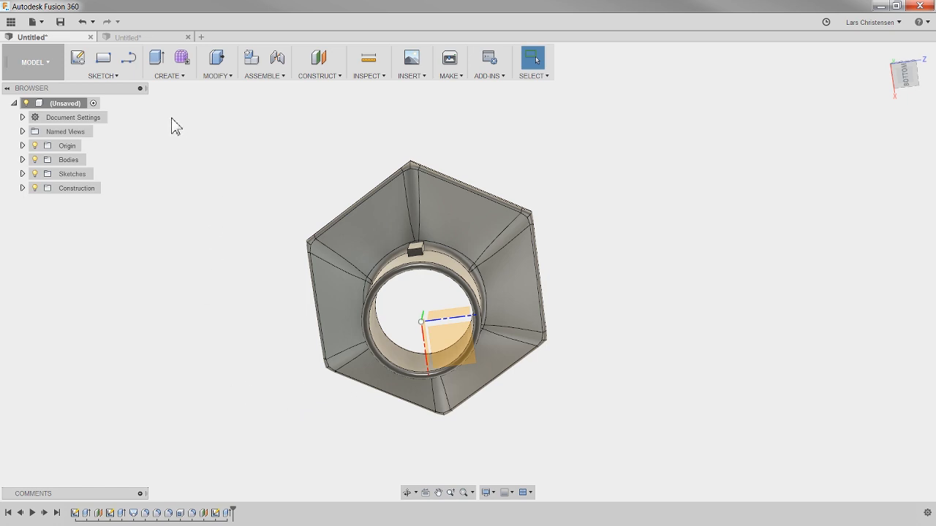
pyautogui.click(168, 75)
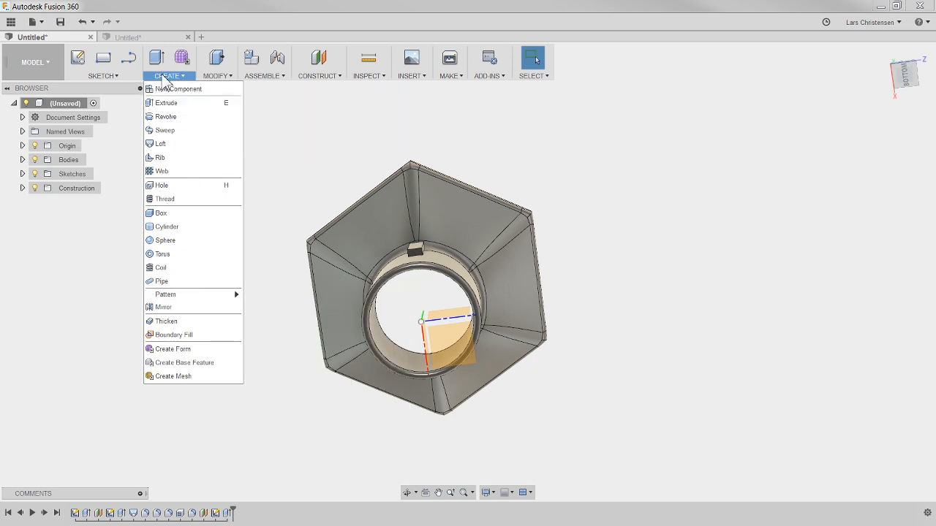
pyautogui.moveTo(180, 295)
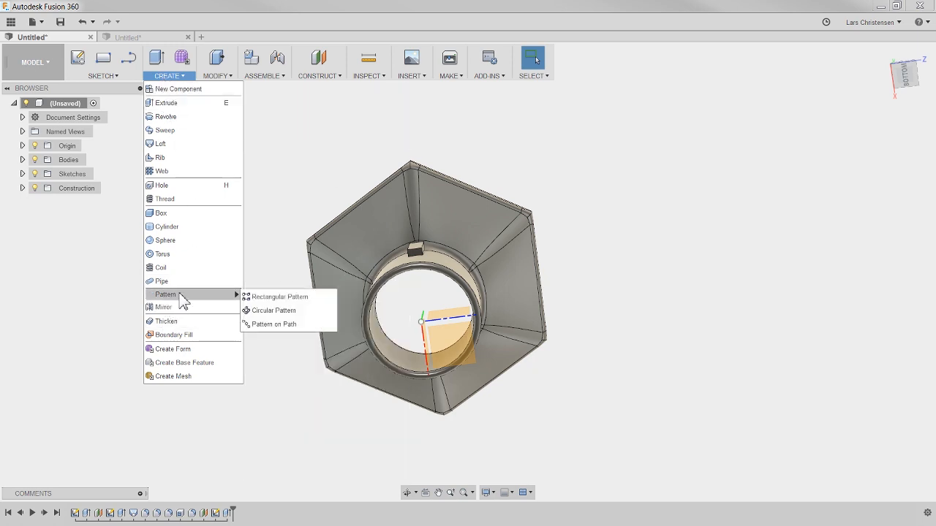
pyautogui.click(275, 310)
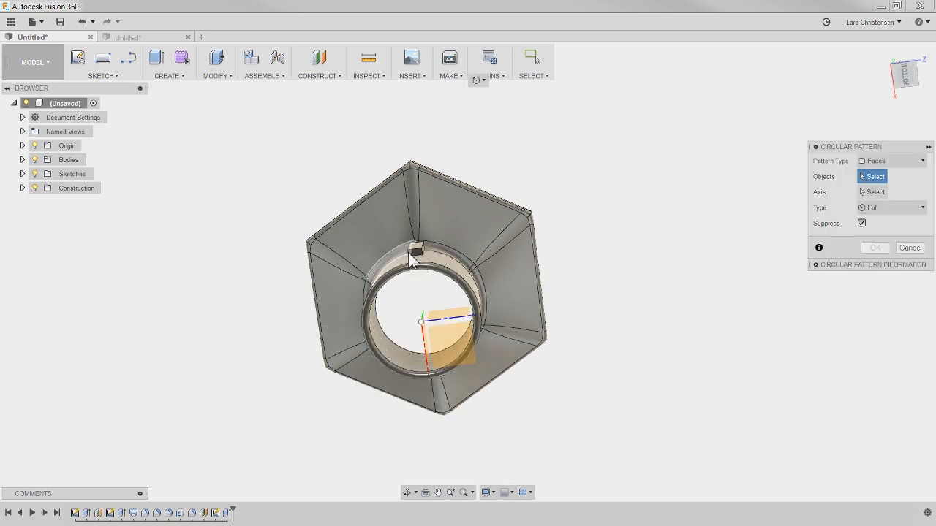
pyautogui.scroll(5, 412, 242)
pyautogui.scroll(2, 415, 252)
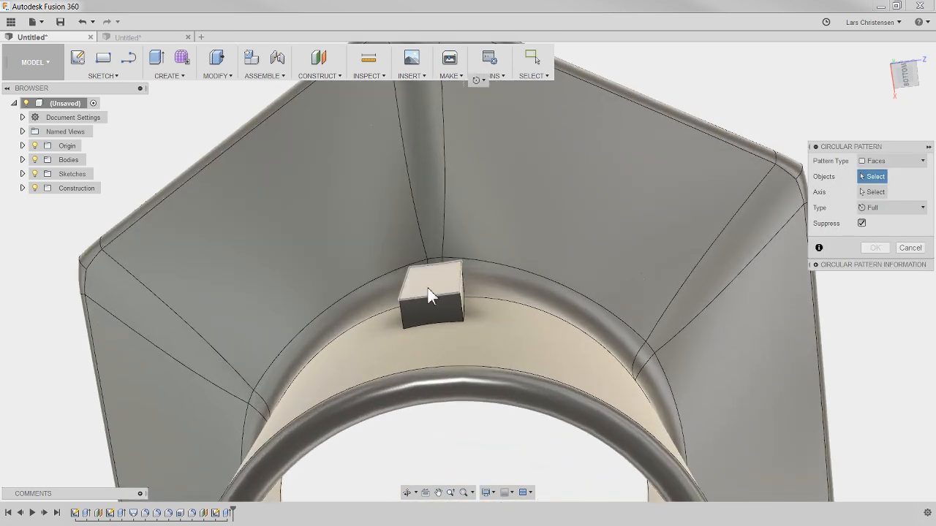
pyautogui.click(432, 307)
pyautogui.click(436, 295)
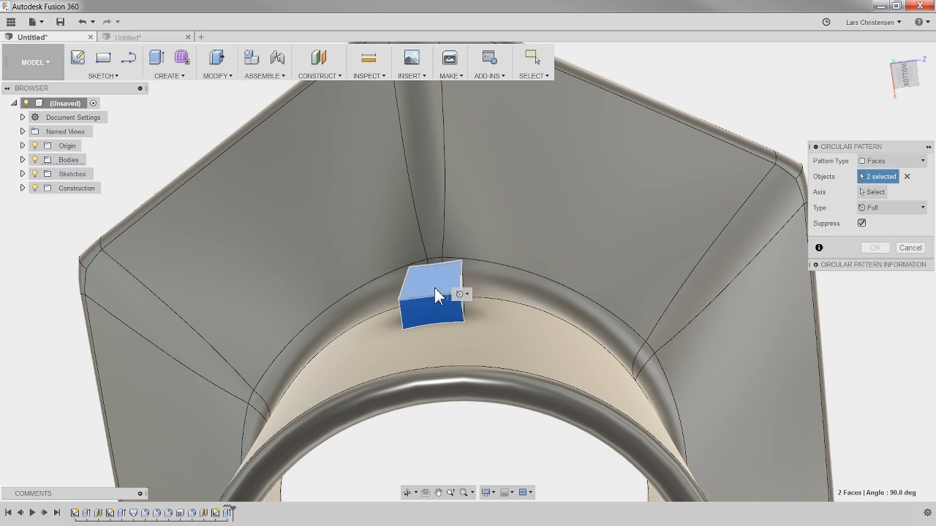
pyautogui.keyDown('shift'); pyautogui.moveTo(429, 346); pyautogui.dragTo(428, 241, button='middle'); pyautogui.keyUp('shift')
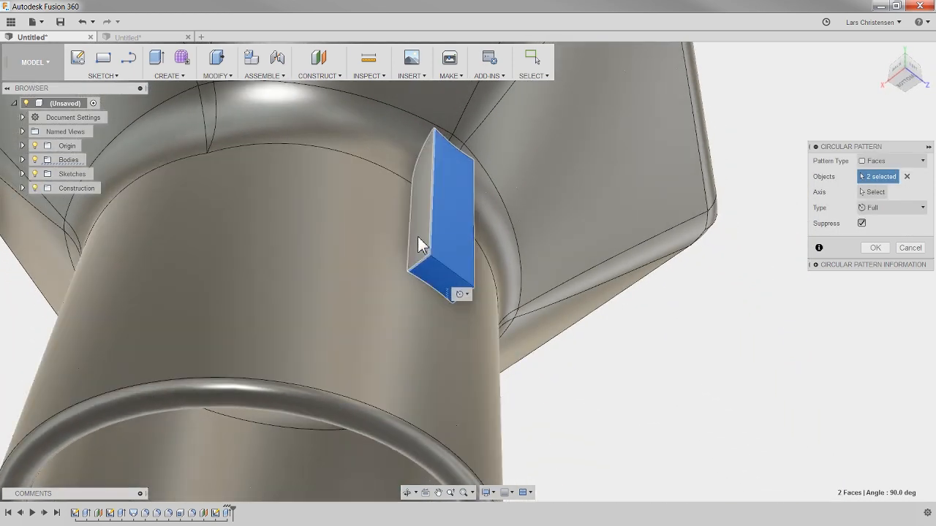
pyautogui.click(418, 236)
pyautogui.keyDown('shift'); pyautogui.moveTo(537, 318); pyautogui.dragTo(704, 244, button='middle'); pyautogui.keyUp('shift')
pyautogui.click(303, 441)
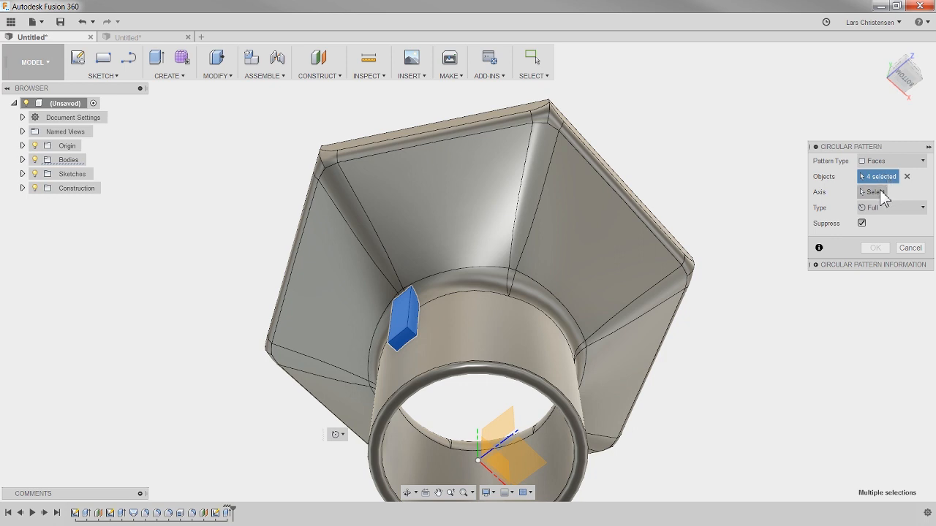
# - Pattern the tab faces fully around the funnel's vertical origin axis with a quantity of 3, and complete the pattern
pyautogui.click(880, 193)
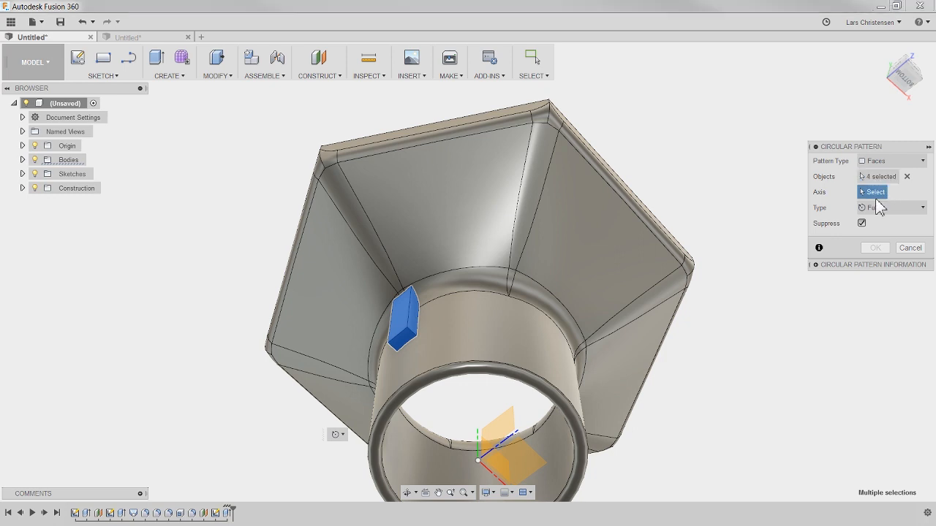
pyautogui.click(478, 455)
pyautogui.scroll(-2, 497, 183)
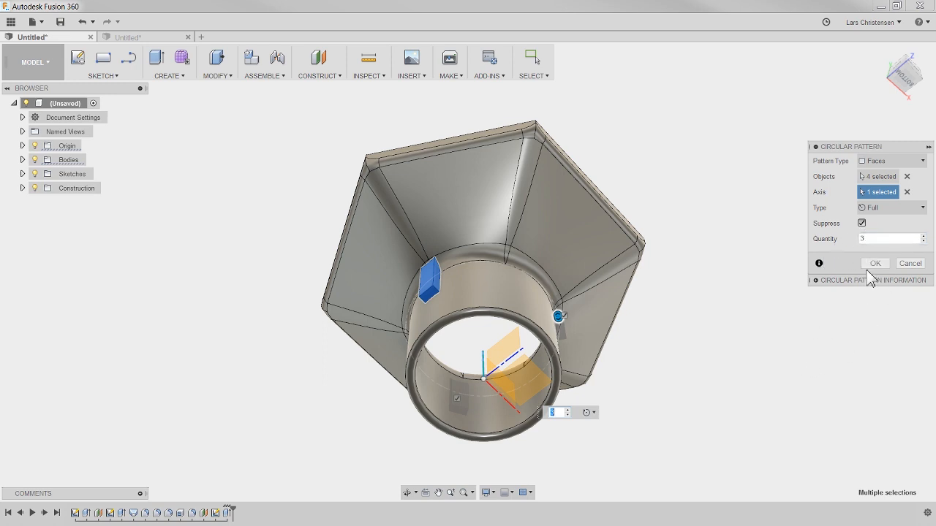
pyautogui.click(875, 264)
# - Hide the origin planes and axes around the patterned funnel
pyautogui.keyDown('shift'); pyautogui.moveTo(652, 385); pyautogui.dragTo(428, 382, button='middle'); pyautogui.keyUp('shift')
pyautogui.scroll(3, 487, 355)
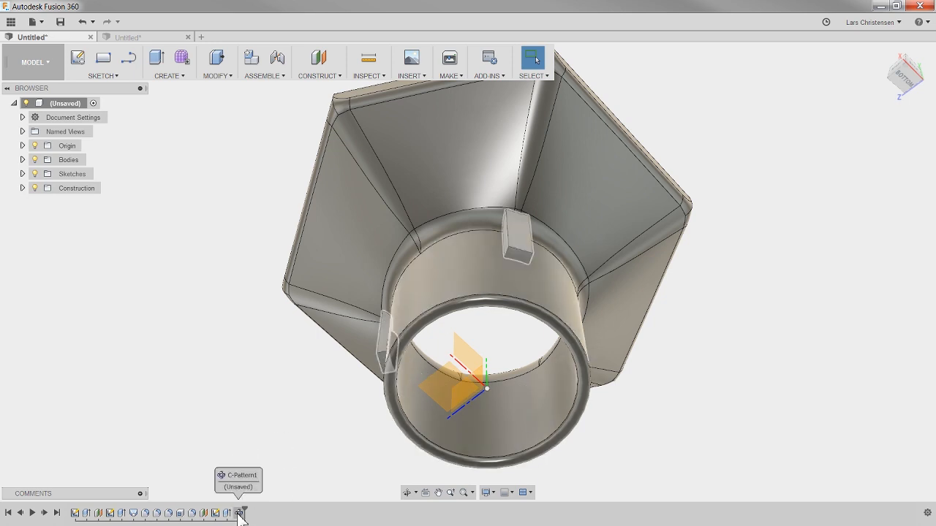
pyautogui.click(34, 146)
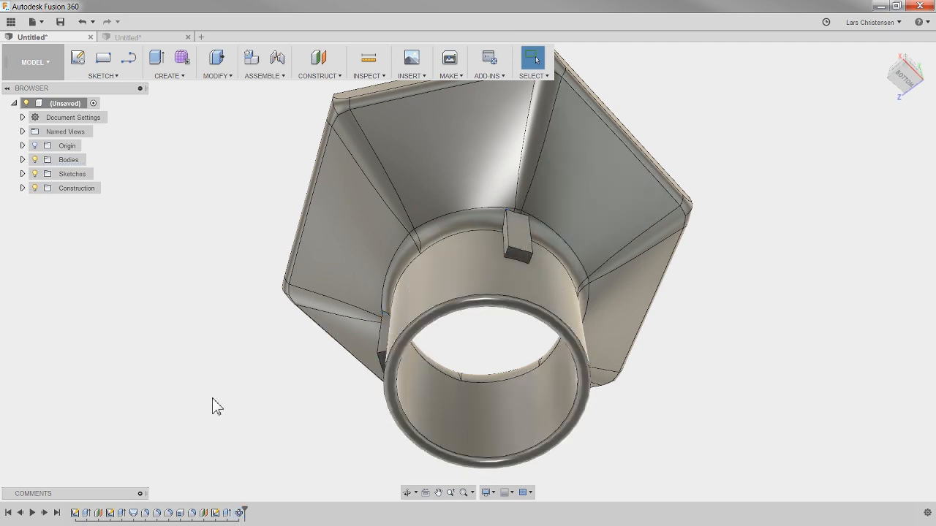
pyautogui.keyDown('shift'); pyautogui.moveTo(255, 340); pyautogui.dragTo(254, 382, button='middle'); pyautogui.keyUp('shift')
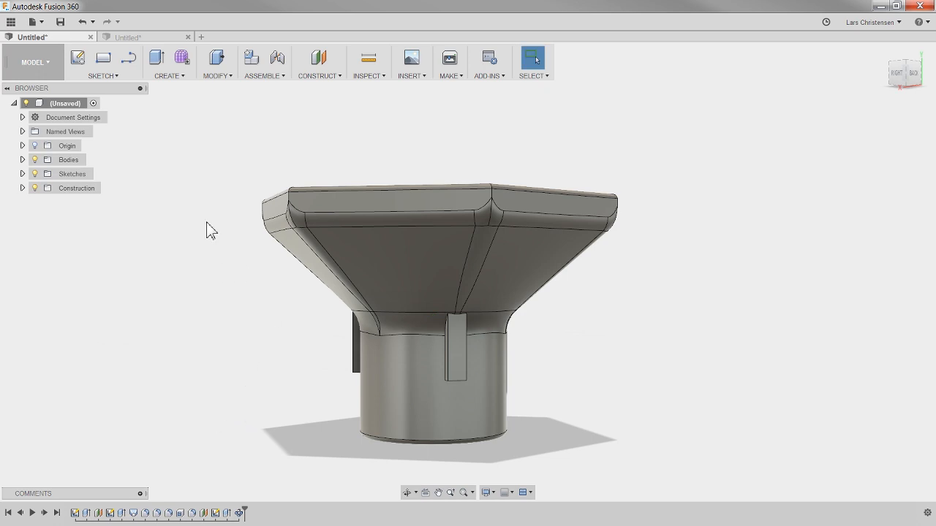
# - Start a constant-radius fillet and select the two vertical edges and the bottom edge of one tab's outer face
pyautogui.click(227, 76)
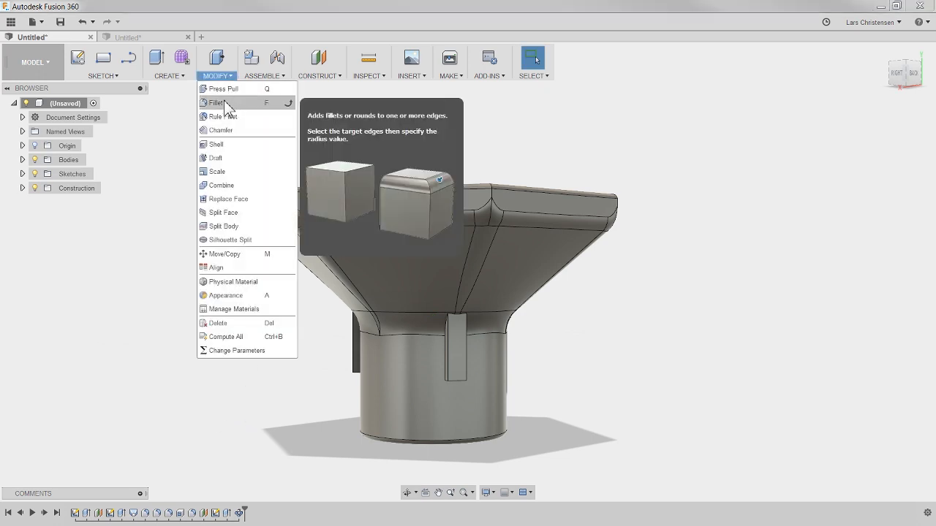
pyautogui.click(235, 103)
pyautogui.scroll(5, 560, 458)
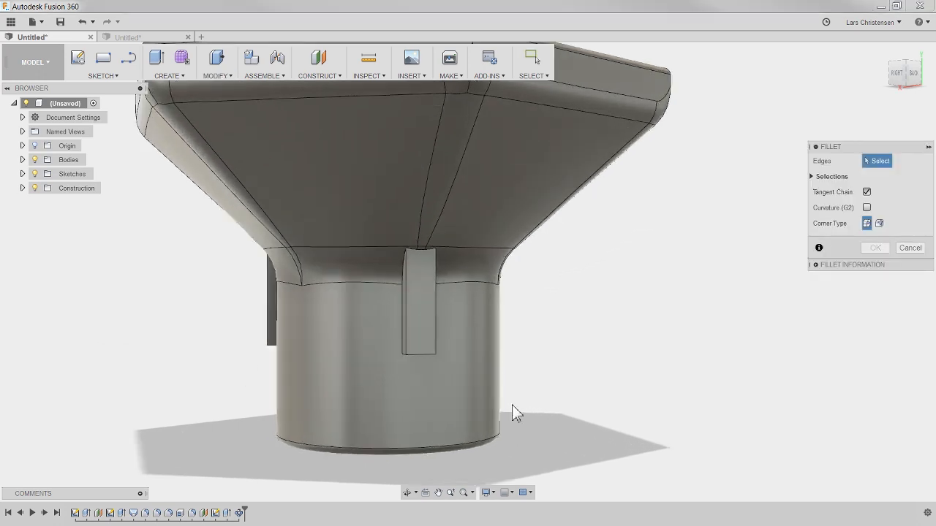
pyautogui.click(374, 321)
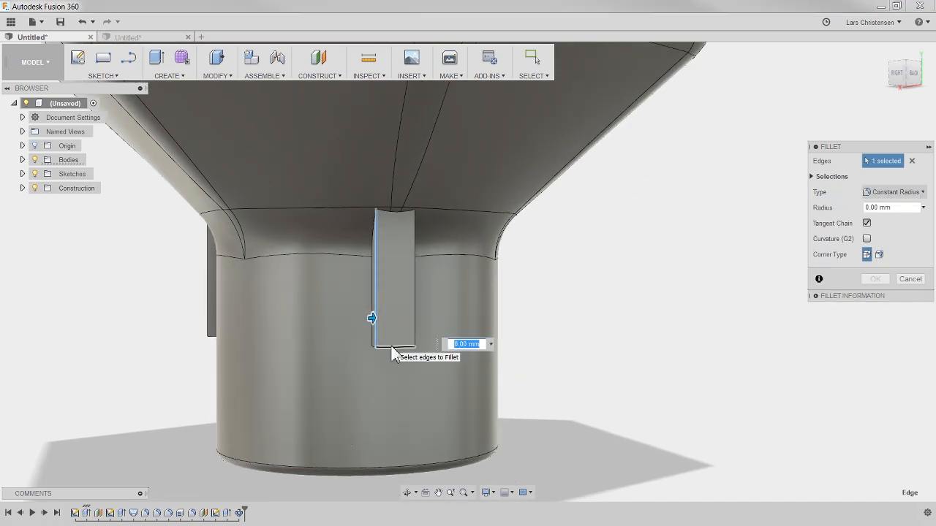
pyautogui.click(390, 347)
pyautogui.click(415, 339)
# - Add the two vertical edges and the bottom edge of the second tab's outer face to the fillet
pyautogui.keyDown('shift'); pyautogui.moveTo(585, 294); pyautogui.dragTo(643, 287, button='middle'); pyautogui.keyUp('shift')
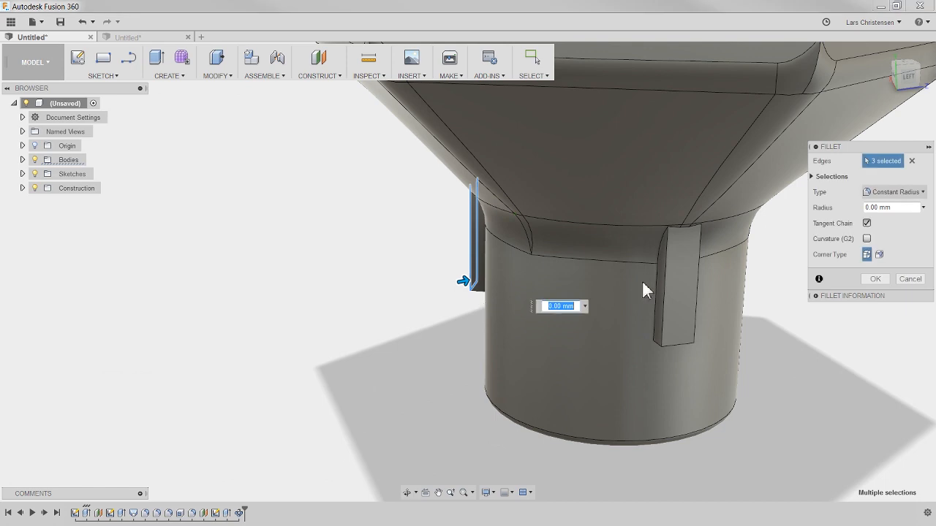
pyautogui.click(660, 296)
pyautogui.click(665, 342)
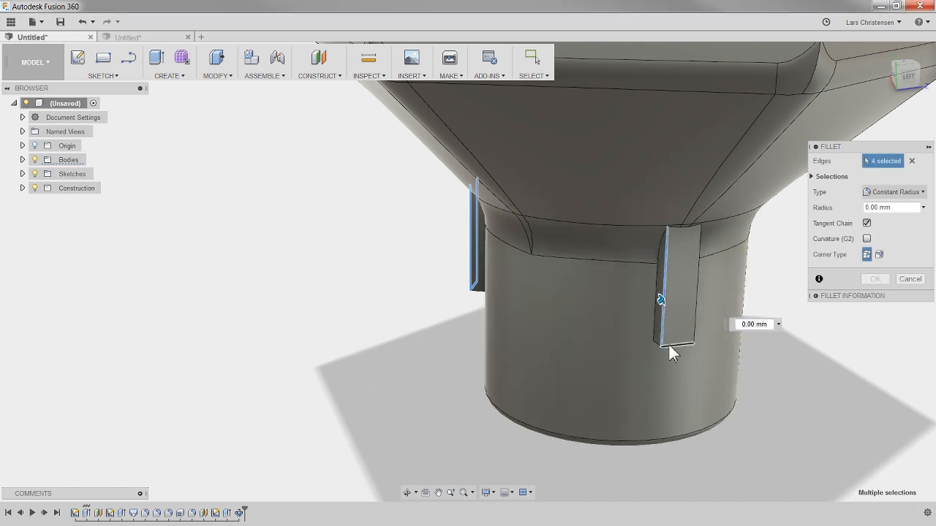
pyautogui.click(694, 321)
pyautogui.scroll(-3, 260, 323)
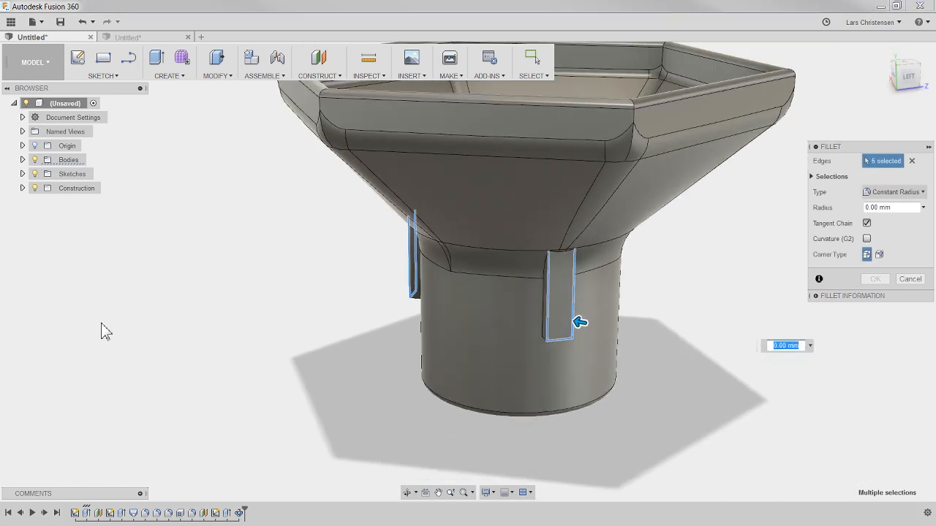
# - Add the bottom edge and both vertical edges of the third tab's outer face to the fillet selection
pyautogui.scroll(3, 688, 296)
pyautogui.keyDown('shift'); pyautogui.moveTo(698, 302); pyautogui.dragTo(577, 327, button='middle'); pyautogui.keyUp('shift')
pyautogui.click(701, 389)
pyautogui.click(690, 361)
pyautogui.click(733, 363)
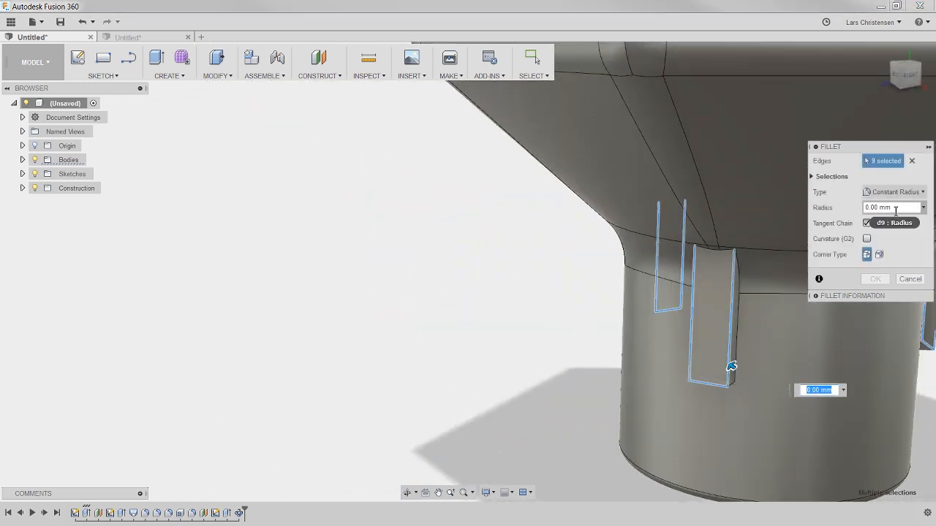
# - Set the radius of the tab edge fillet to 1 mm and complete it
pyautogui.write('1.')
pyautogui.scroll(-5, 345, 351)
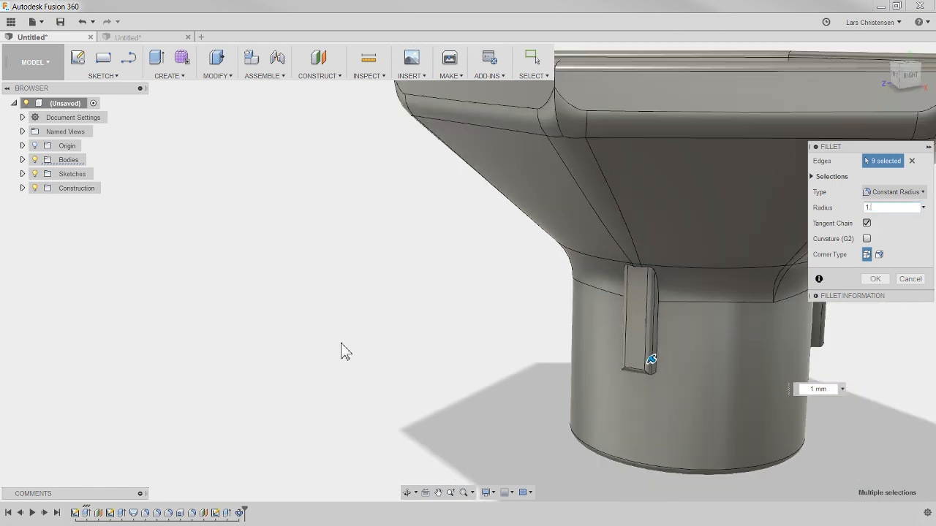
pyautogui.click(874, 281)
pyautogui.scroll(-4, 238, 354)
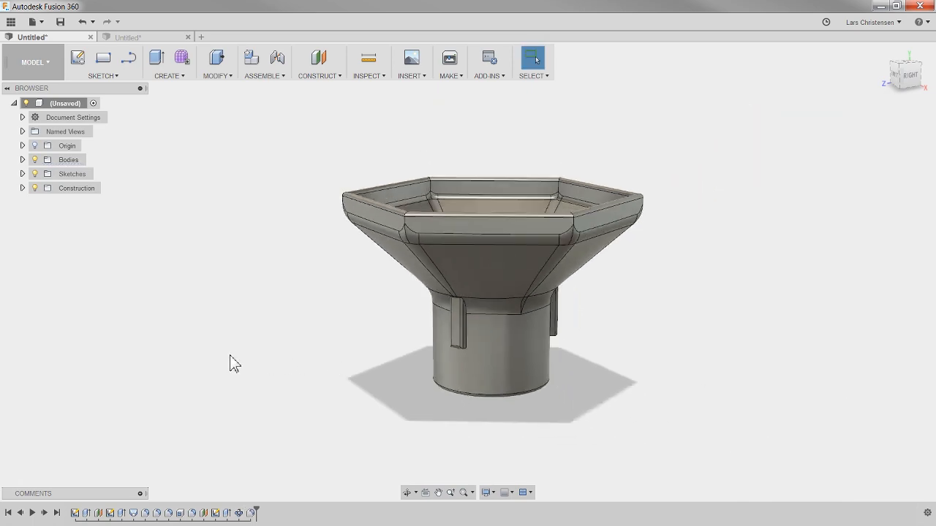
# - Change the funnel's appearance to the opaque plastic Plastic - Glossy (Black), replacing the appearance used in the design
pyautogui.keyDown('shift'); pyautogui.moveTo(596, 359); pyautogui.dragTo(407, 367, button='middle'); pyautogui.keyUp('shift')
pyautogui.scroll(1, 645, 322)
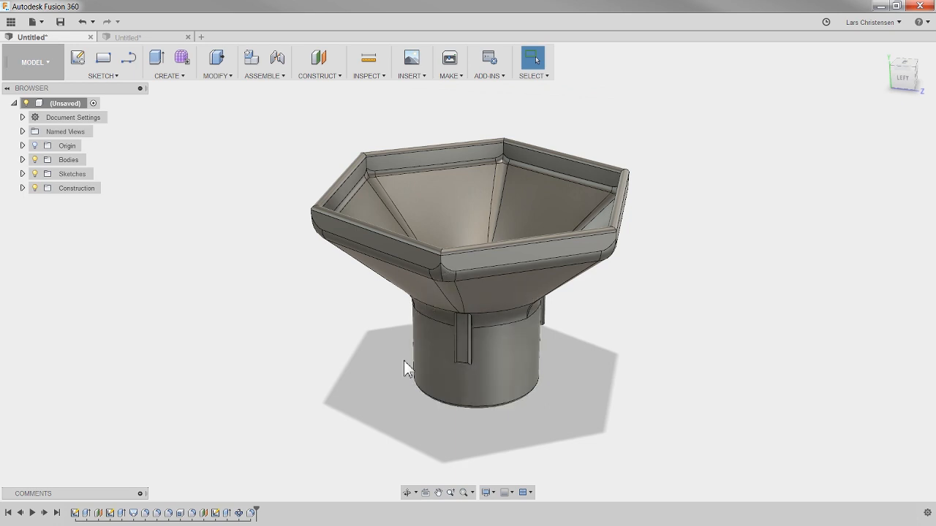
pyautogui.rightClick(201, 221)
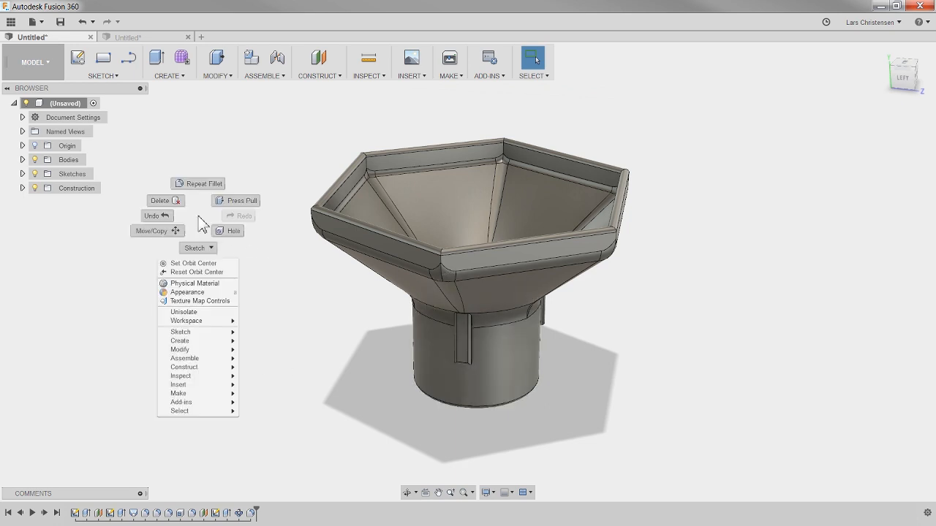
pyautogui.click(191, 292)
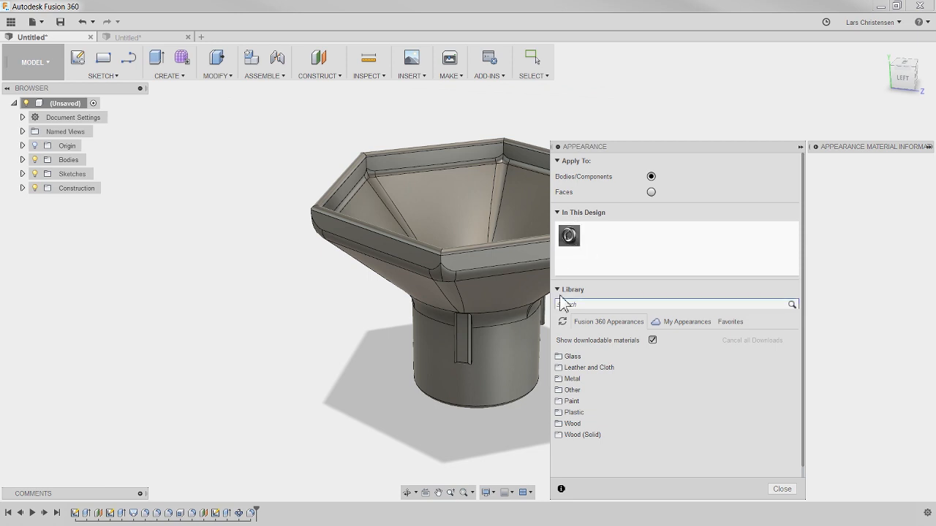
pyautogui.click(579, 412)
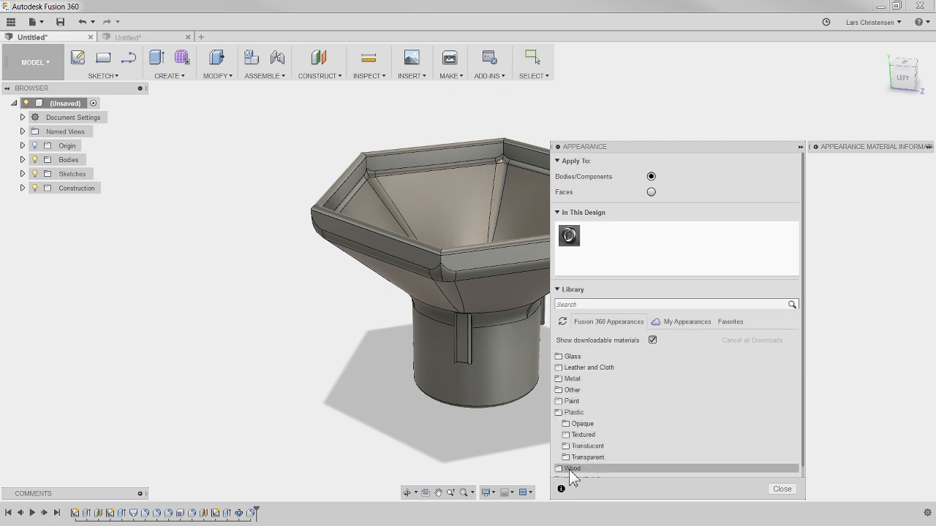
pyautogui.click(618, 425)
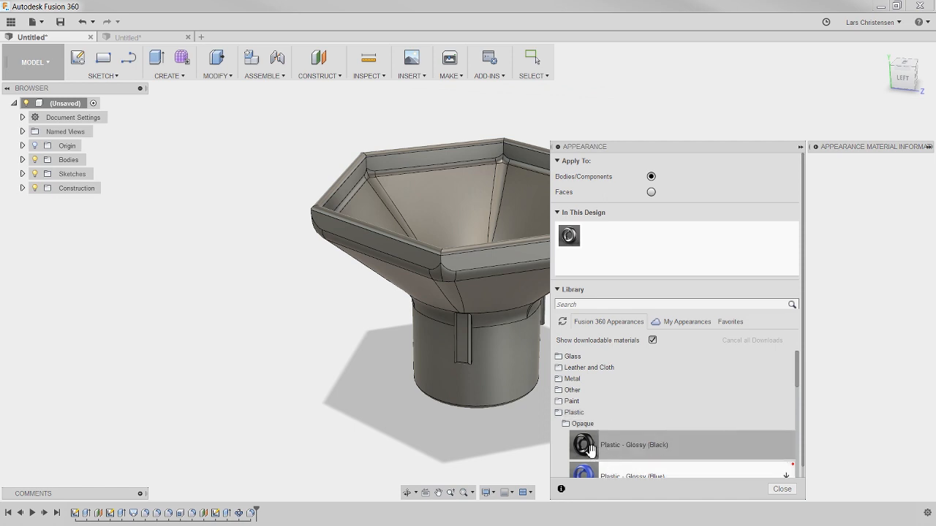
pyautogui.moveTo(591, 448); pyautogui.dragTo(571, 238)
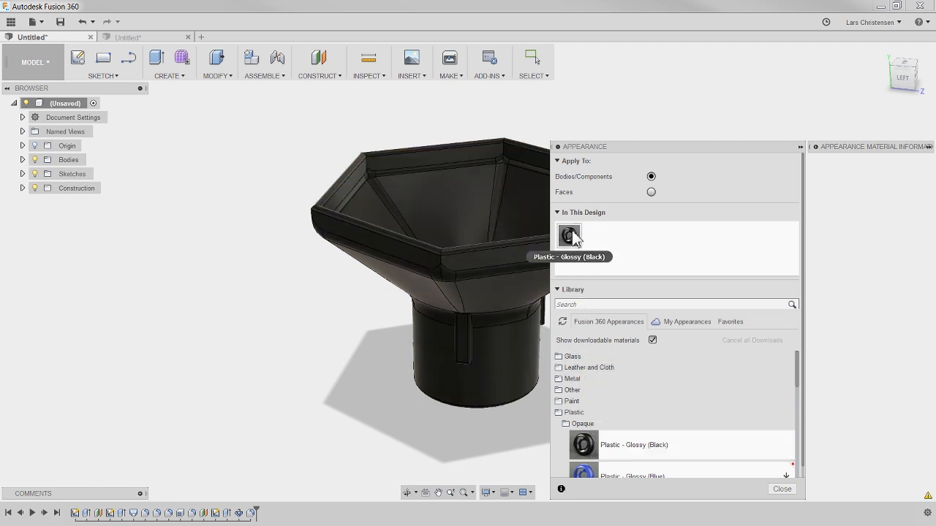
pyautogui.click(782, 490)
# - Examine the finished black funnel and its tabs from different sides
pyautogui.scroll(-3, 243, 362)
pyautogui.scroll(3, 474, 371)
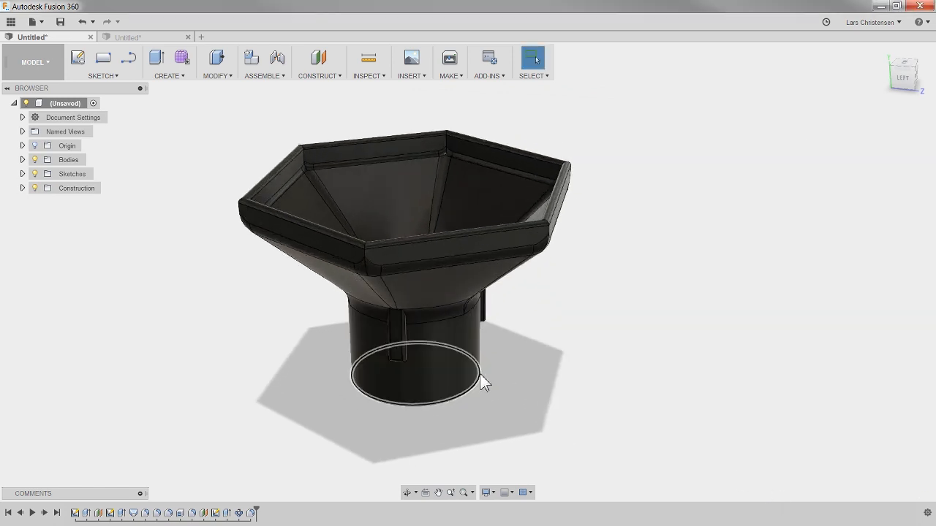
pyautogui.keyDown('shift'); pyautogui.moveTo(622, 379); pyautogui.dragTo(620, 365, button='middle'); pyautogui.keyUp('shift')
pyautogui.moveTo(601, 318); pyautogui.dragTo(468, 383)
pyautogui.press('Escape')
pyautogui.scroll(-2, 443, 350)
pyautogui.scroll(1, 443, 349)
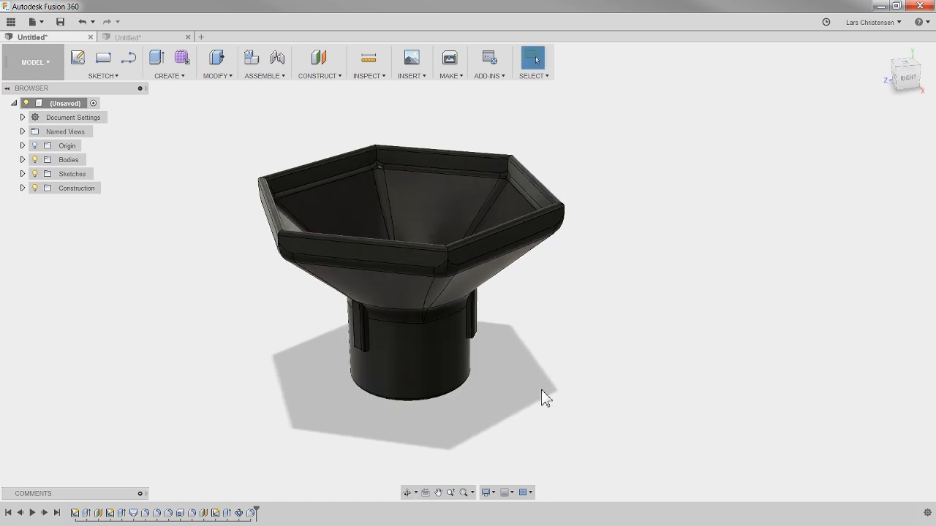
pyautogui.scroll(-1, 605, 444)
pyautogui.scroll(1, 257, 401)
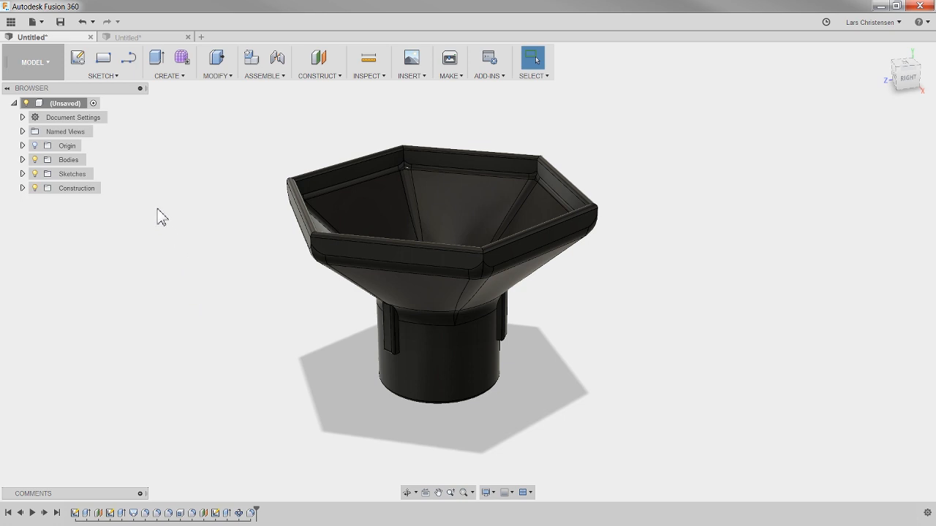
# - Save the design as Funnel in the LiveStream project's master location, and show the project's saved files
pyautogui.click(60, 23)
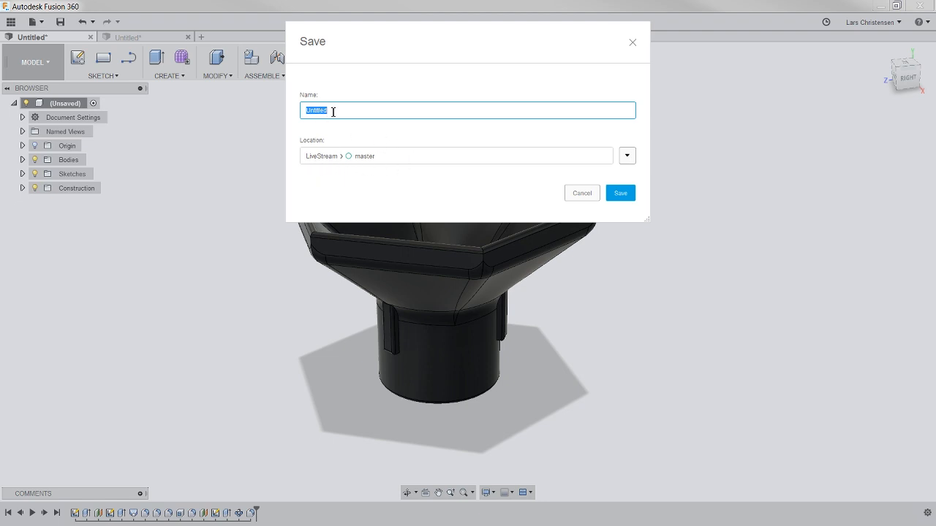
pyautogui.write('r')
pyautogui.write('unn')
pyautogui.write('el')
pyautogui.click(622, 194)
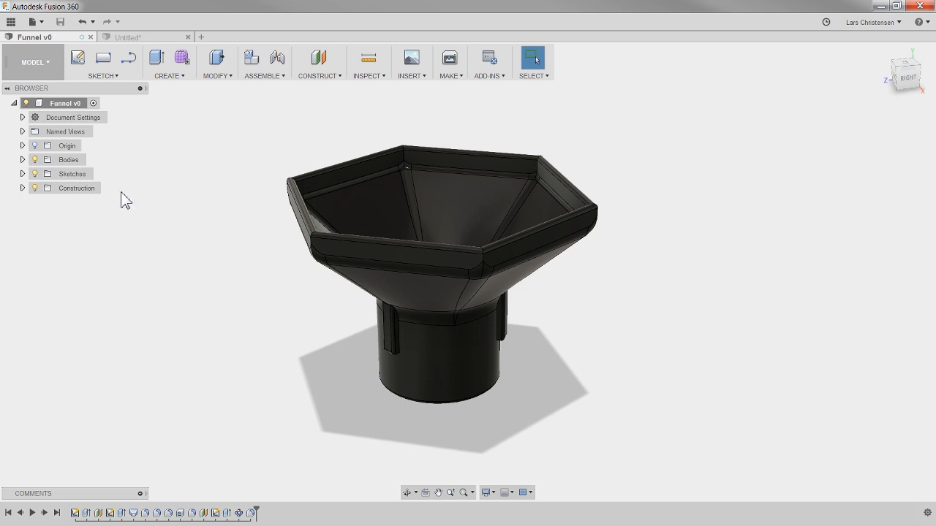
pyautogui.click(12, 22)
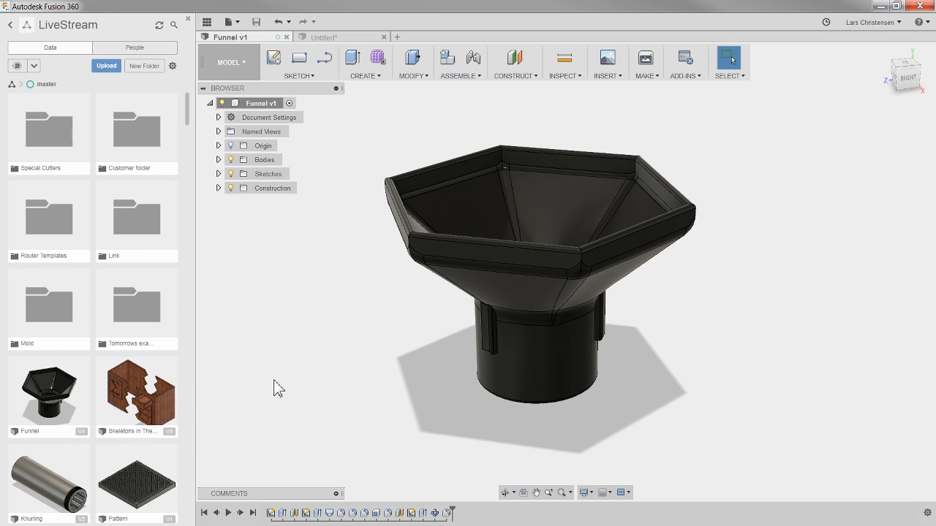
pyautogui.rightClick(65, 381)
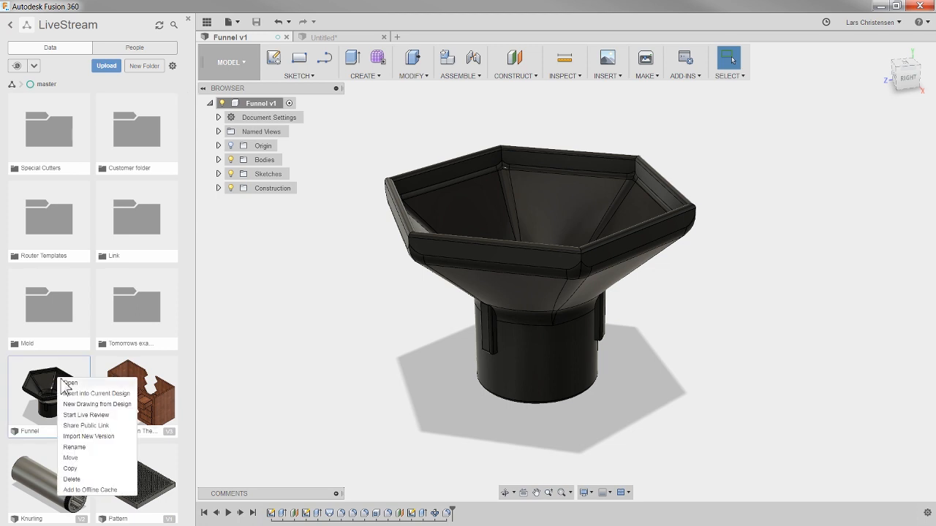
pyautogui.click(85, 426)
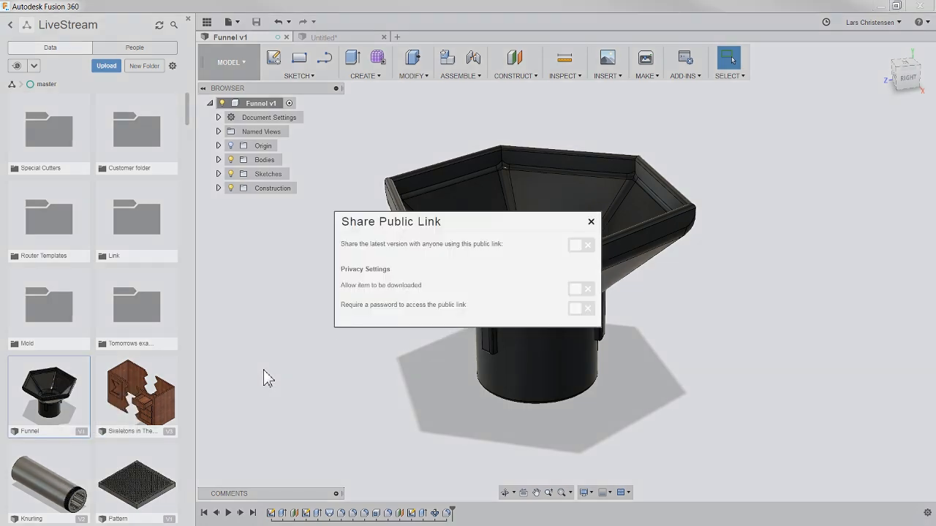
pyautogui.click(591, 221)
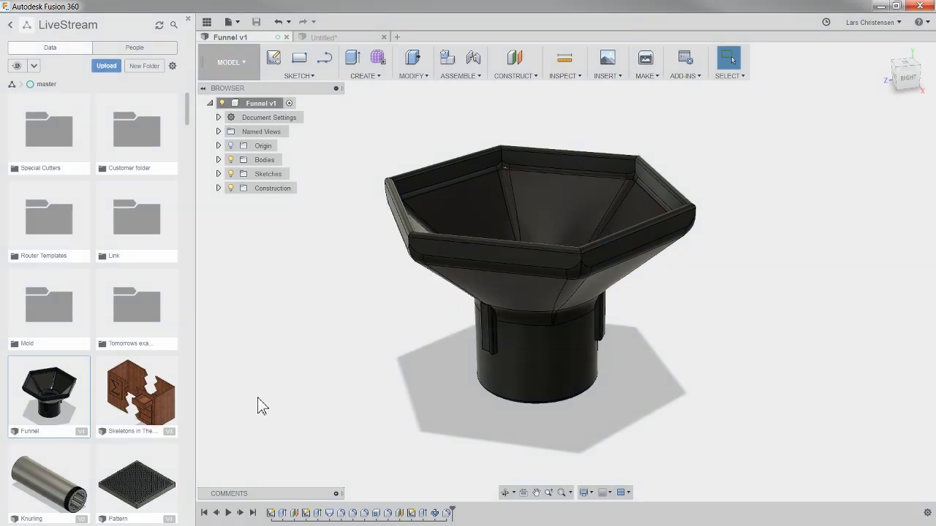
# - Turn on public link sharing for the latest version of the saved Funnel design and copy the link
pyautogui.rightClick(45, 394)
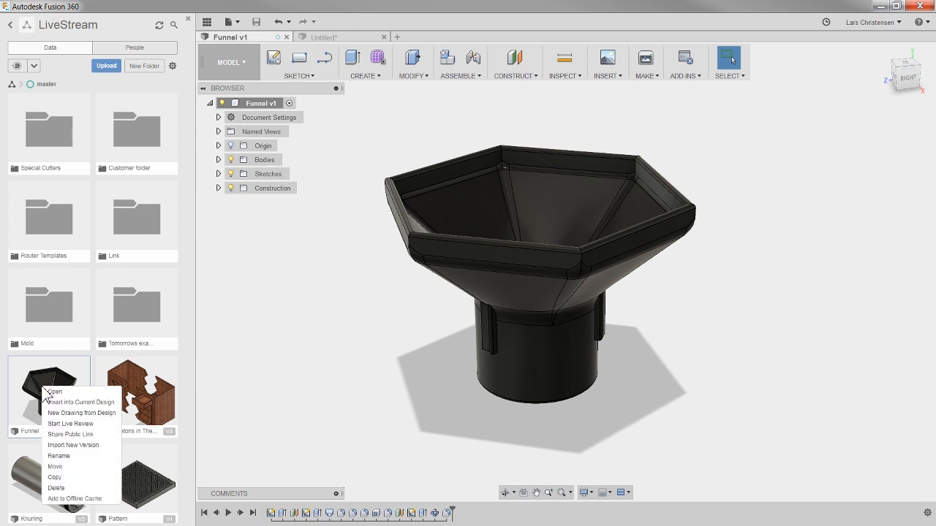
pyautogui.click(71, 434)
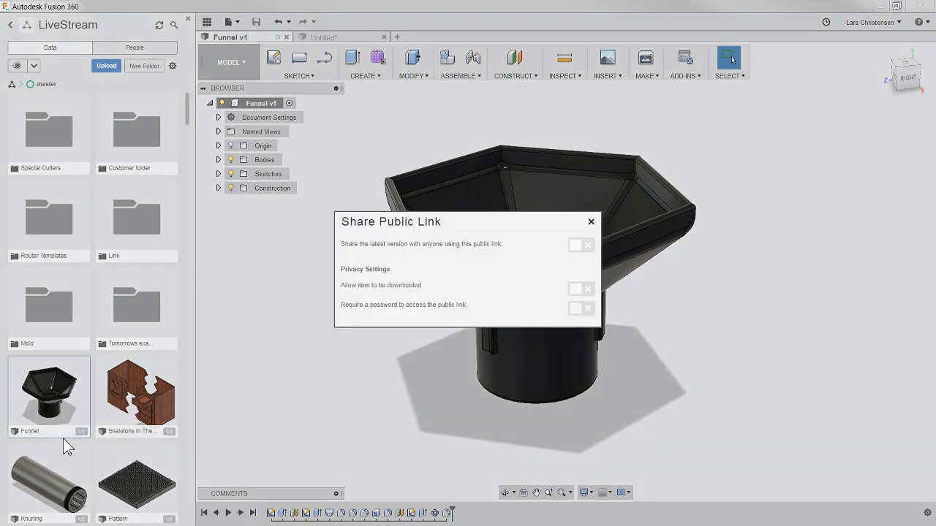
pyautogui.click(581, 248)
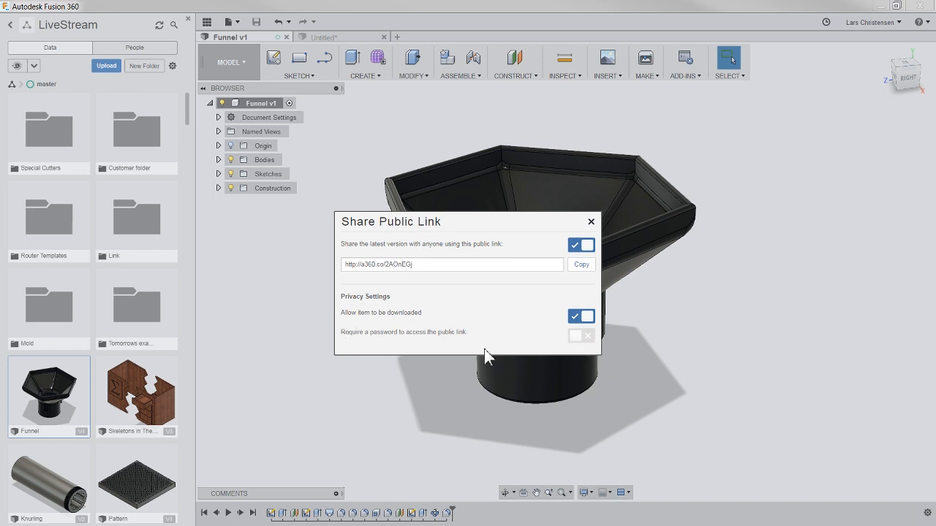
pyautogui.click(579, 268)
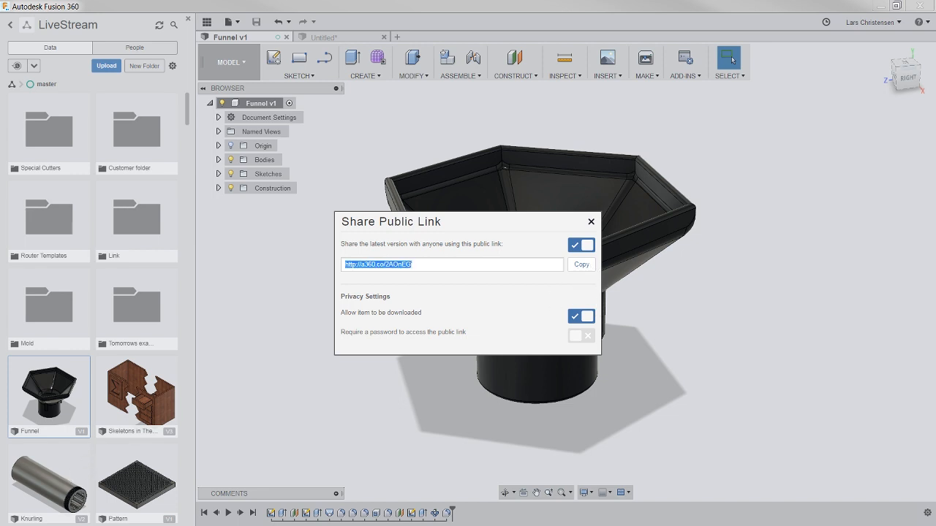